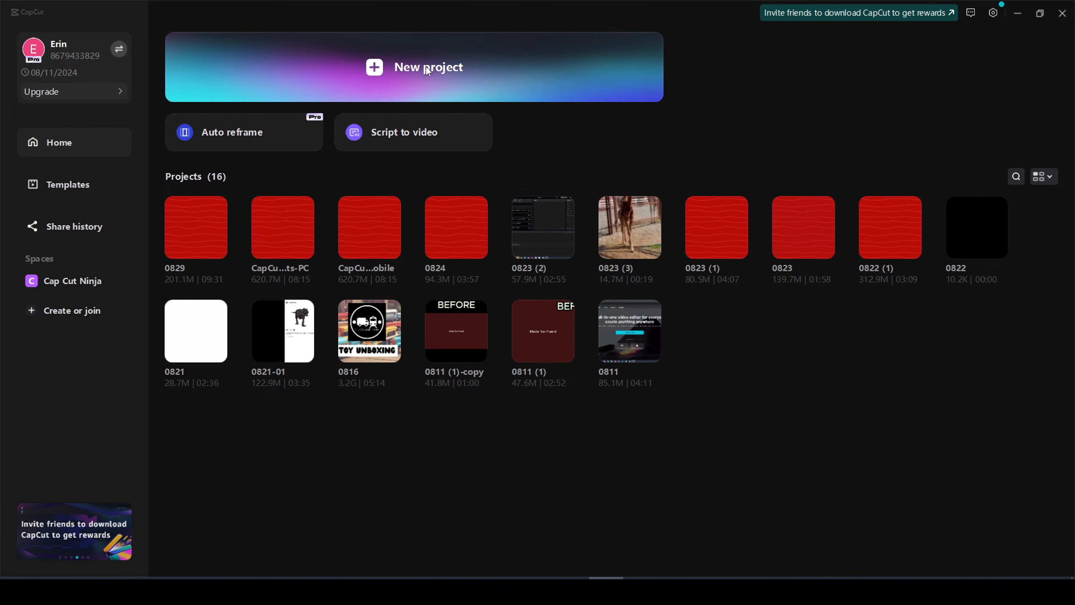
- Create a new blank desktop project and another new project in the mirrored iPhone app, returning to its main editing tools
{"action": "left_click", "coordinate": [516, 82]}
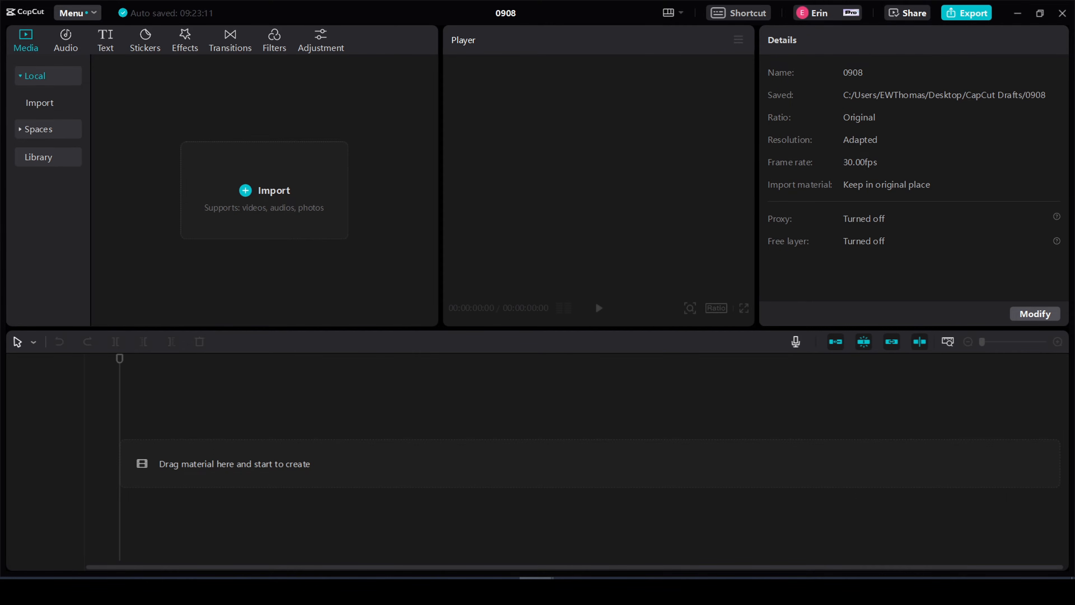
{"action": "left_click_drag", "start_coordinate": [0, 89], "coordinate": [526, 49]}
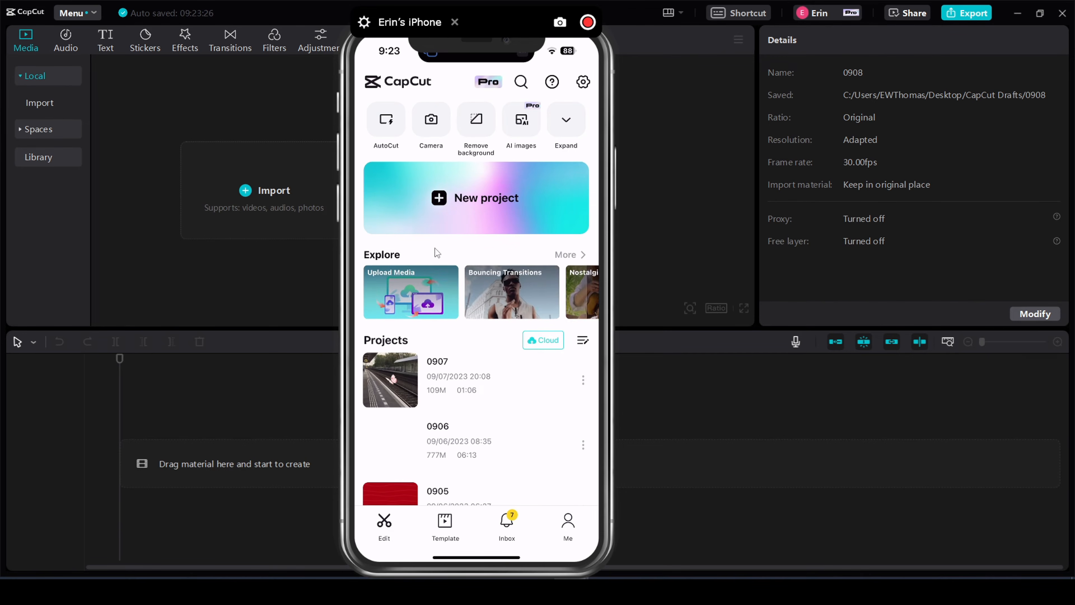
{"action": "left_click", "coordinate": [484, 200]}
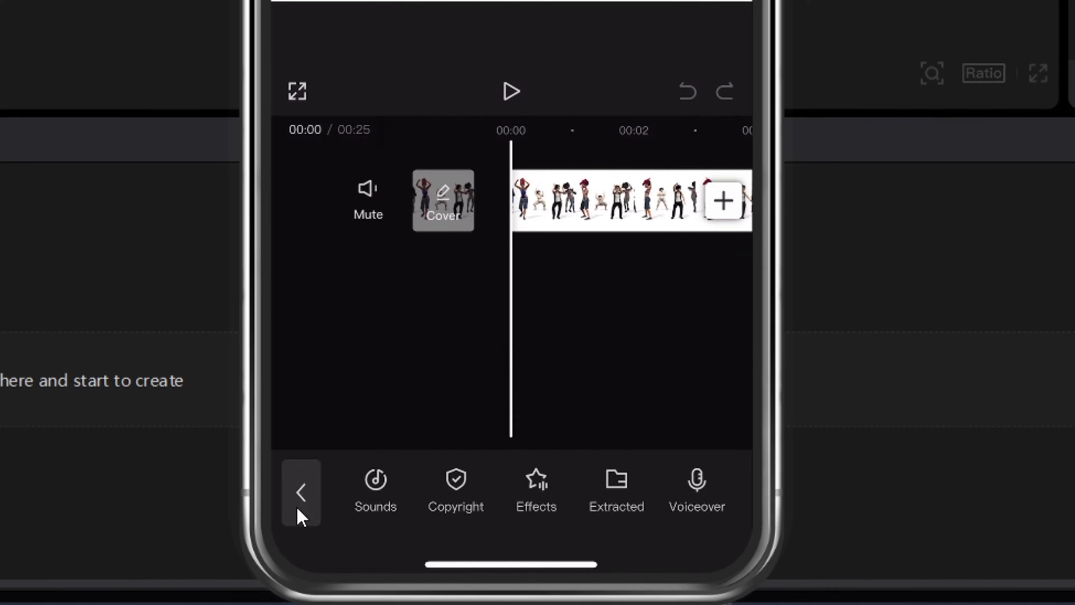
{"action": "left_click", "coordinate": [301, 492]}
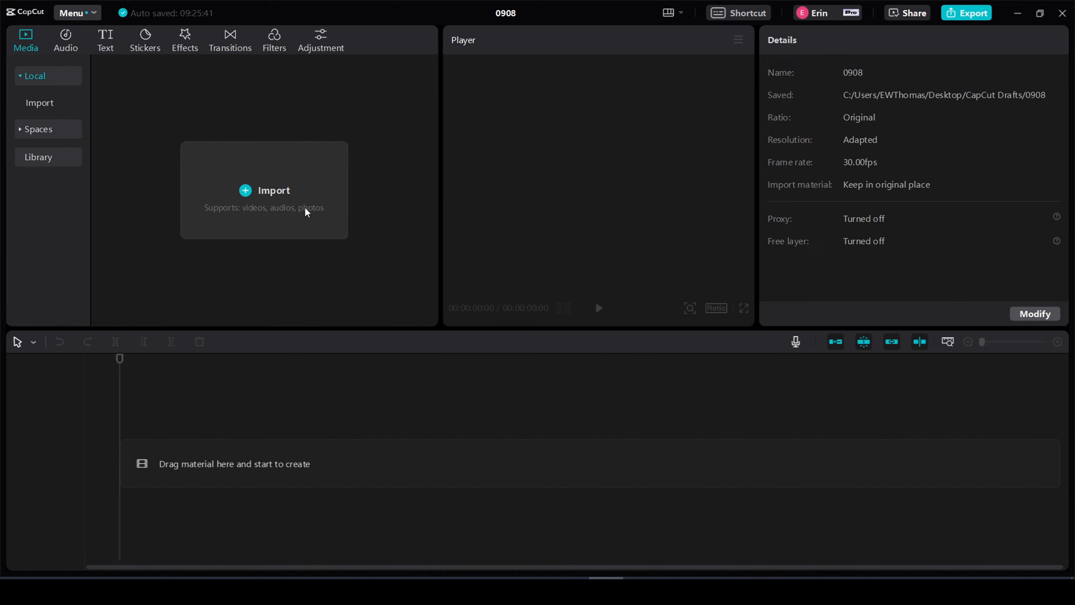
- Import the video alone_-_46637 (Original) from the 1 Video Clips folder into the desktop project
{"action": "left_click", "coordinate": [275, 196]}
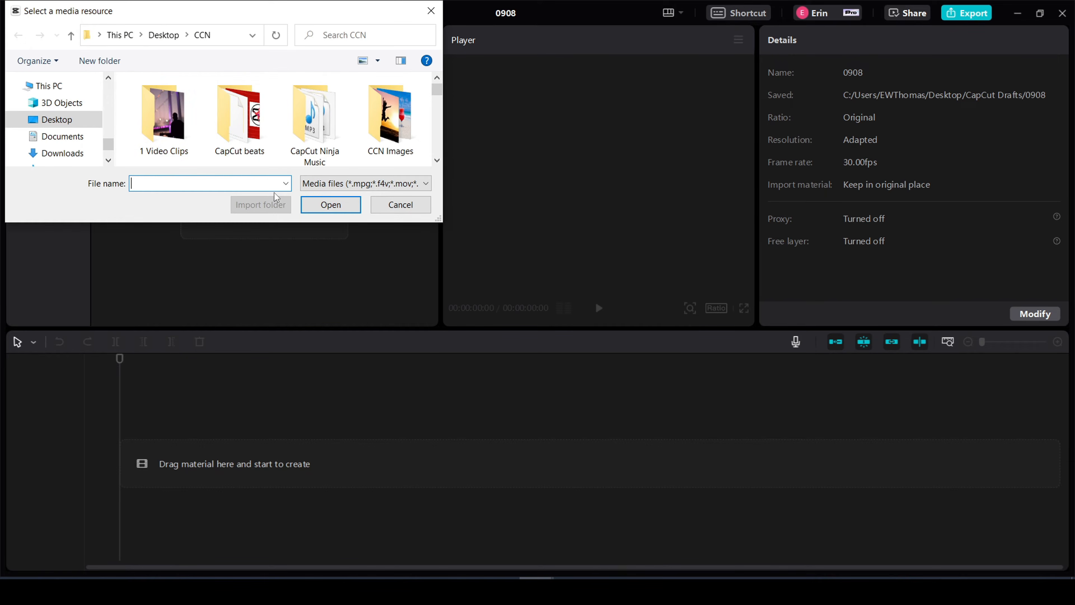
{"action": "double_click", "coordinate": [180, 126]}
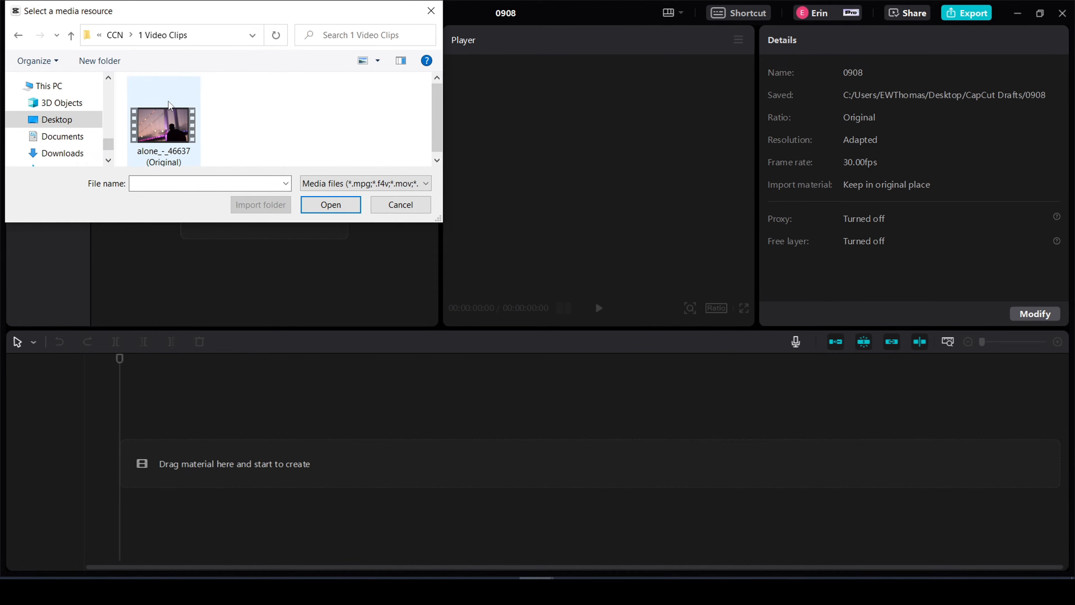
{"action": "left_click", "coordinate": [157, 121]}
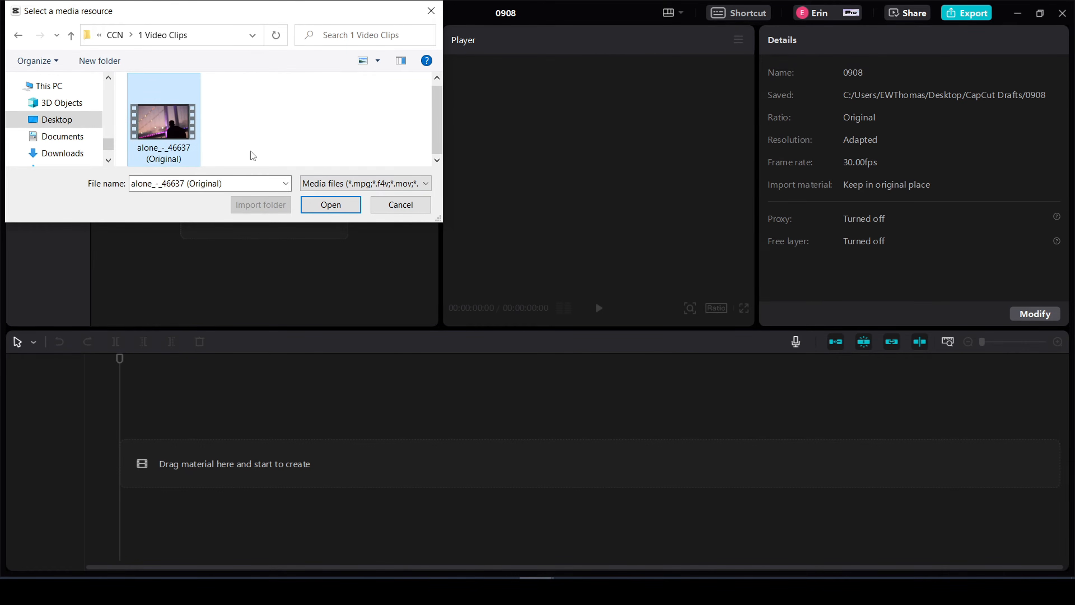
{"action": "left_click", "coordinate": [335, 208]}
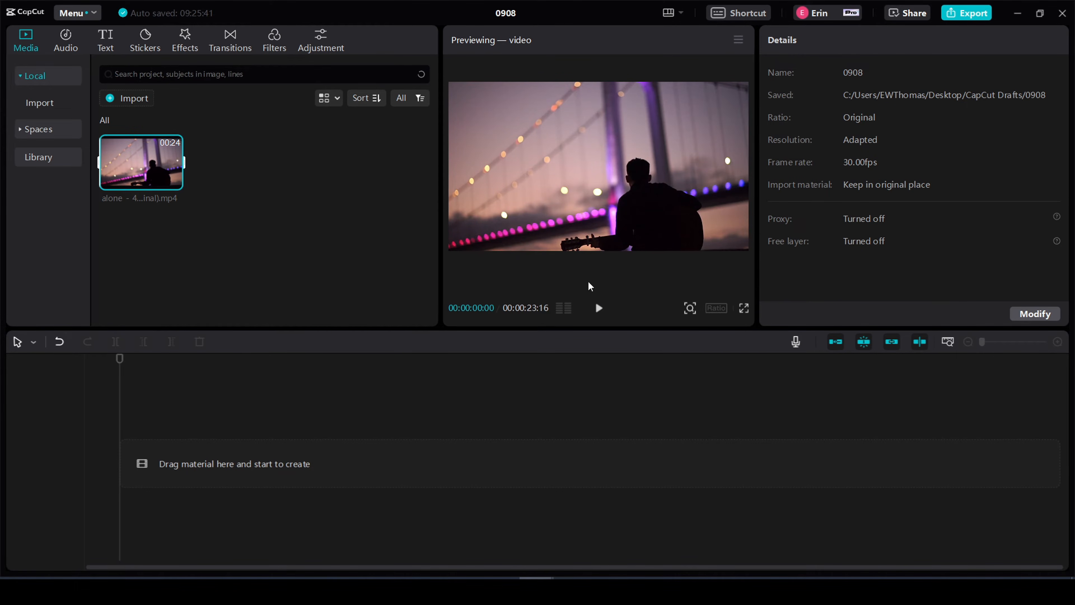
- Preview the imported guitarist clip and place it at the start of the timeline
{"action": "left_click", "coordinate": [598, 309]}
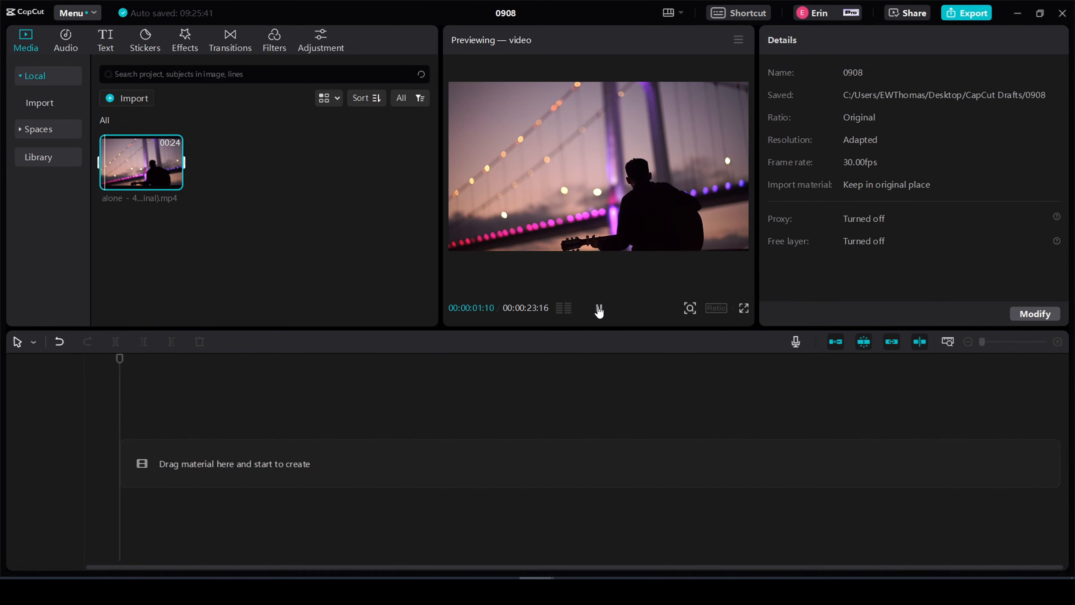
{"action": "left_click", "coordinate": [599, 308]}
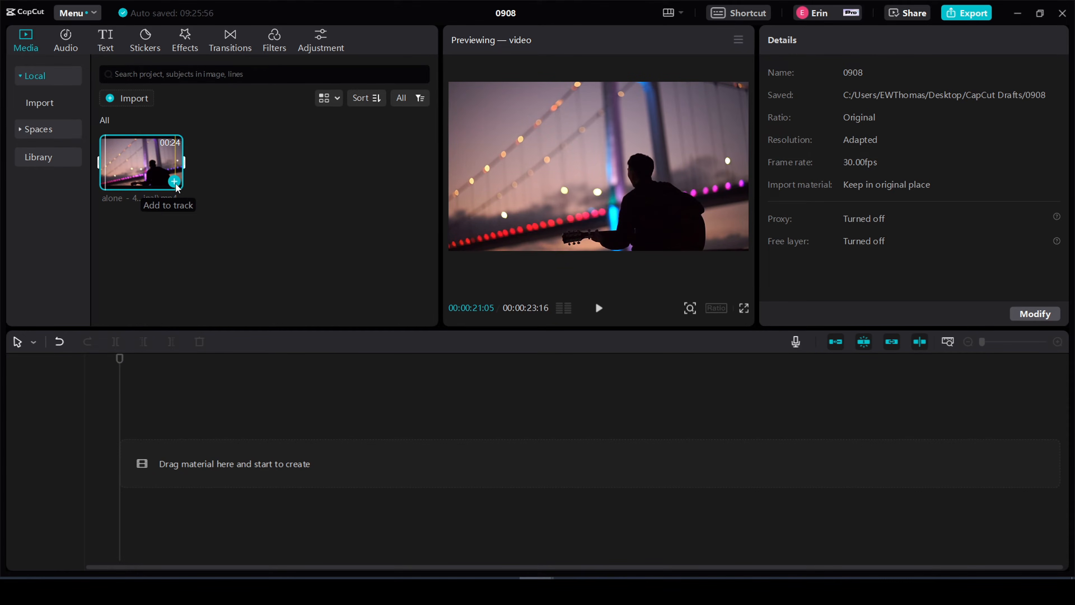
{"action": "left_click_drag", "start_coordinate": [176, 187], "coordinate": [137, 464]}
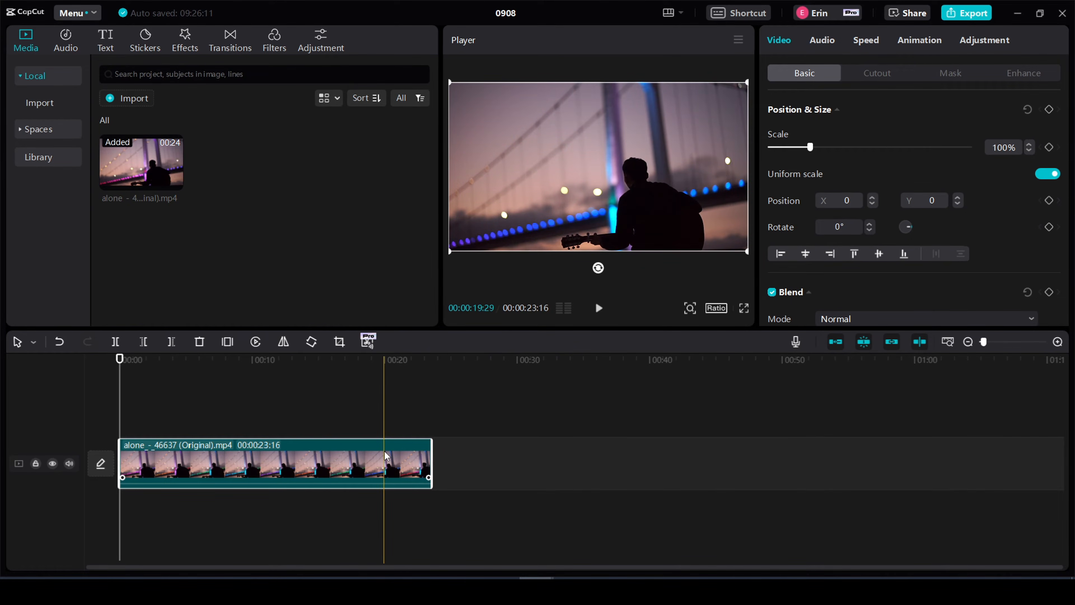
- Try splitting the clip at 00:00:20:01 and deleting the remainder, and undo both edits
{"action": "left_click", "coordinate": [384, 423]}
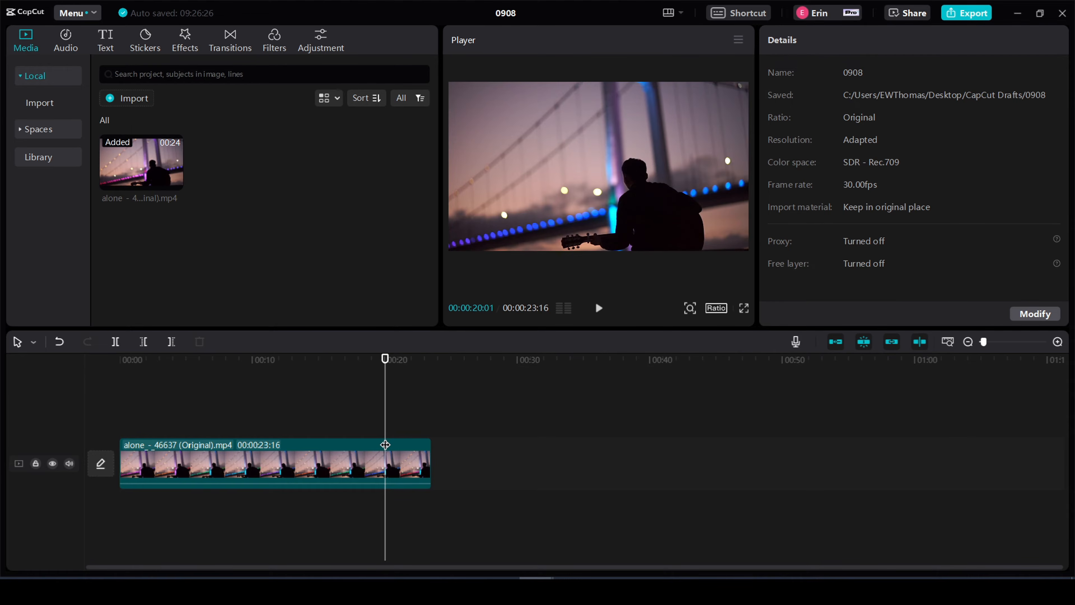
{"action": "left_click", "coordinate": [116, 343]}
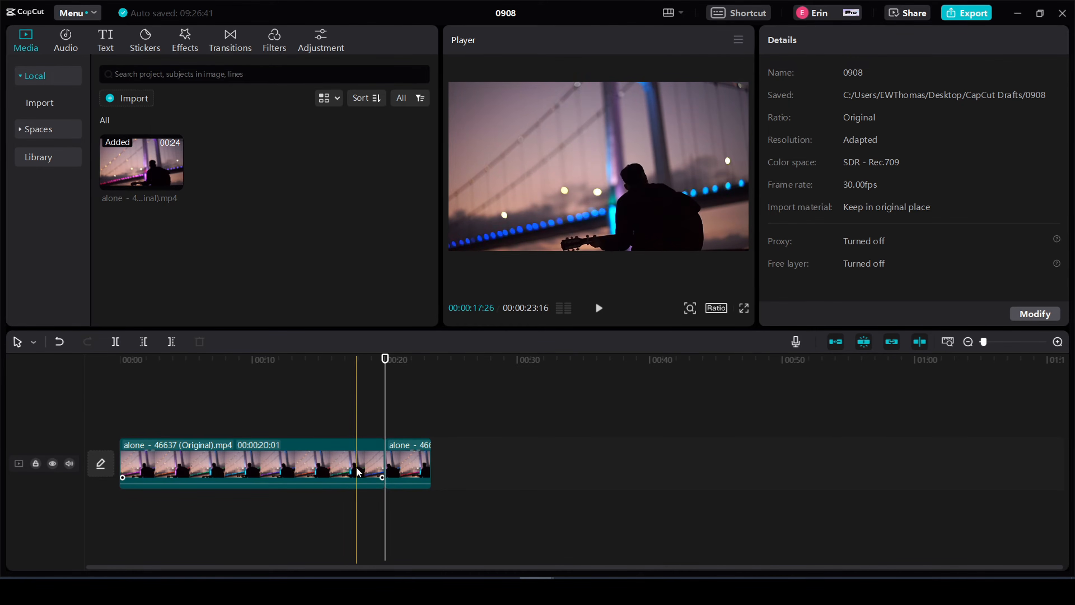
{"action": "left_click", "coordinate": [404, 466]}
{"action": "key", "text": "Delete"}
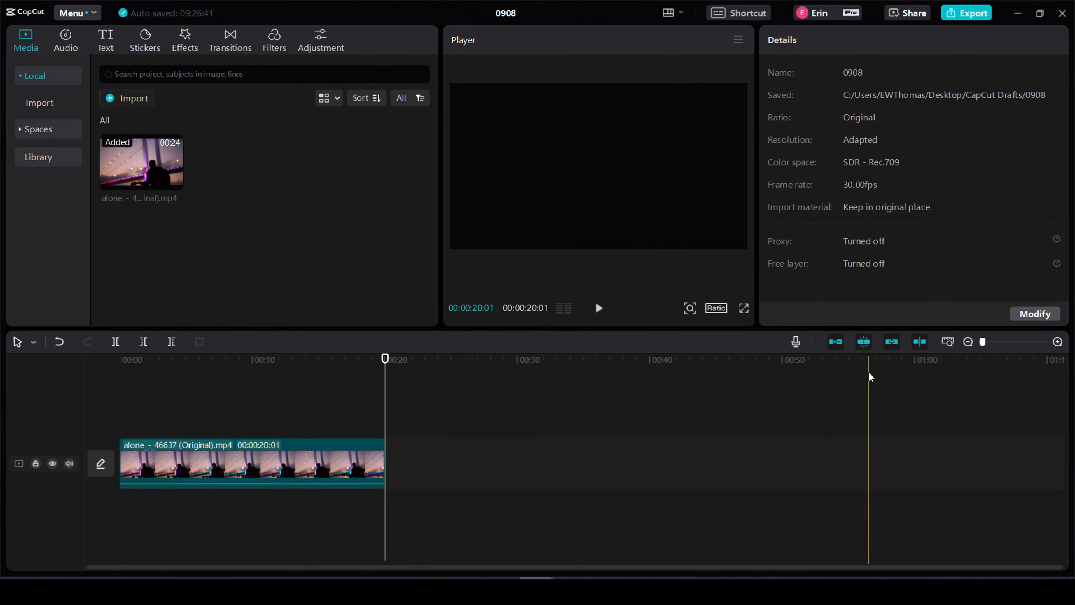
{"action": "key", "text": "ctrl+z"}
{"action": "key", "text": "ctrl+z"}
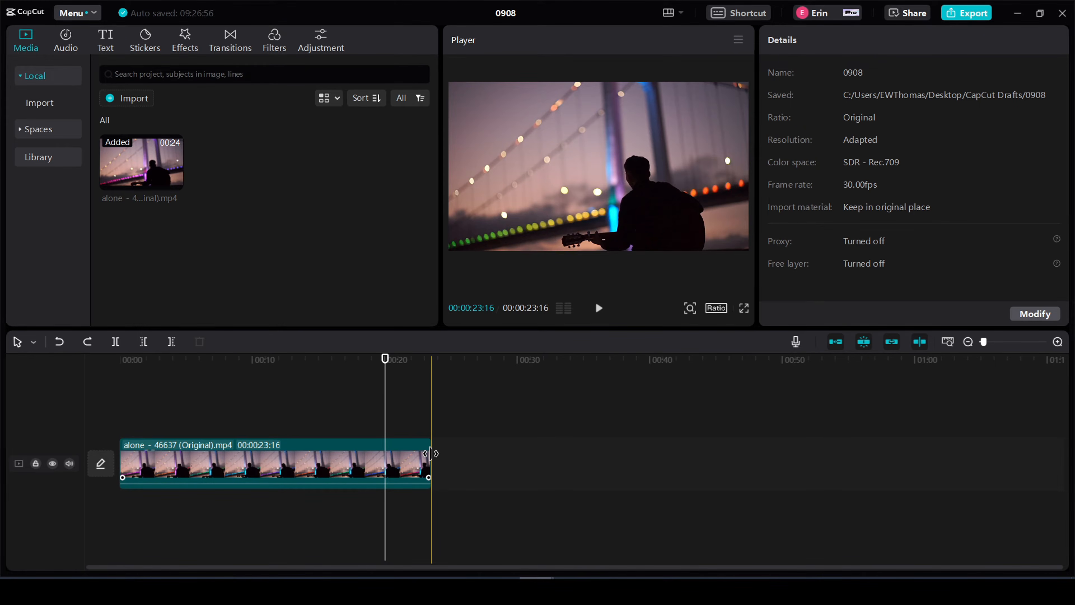
- Trim the end of the video clip back to the playhead for a duration of 00:00:20:01
{"action": "left_click_drag", "start_coordinate": [431, 454], "coordinate": [386, 456]}
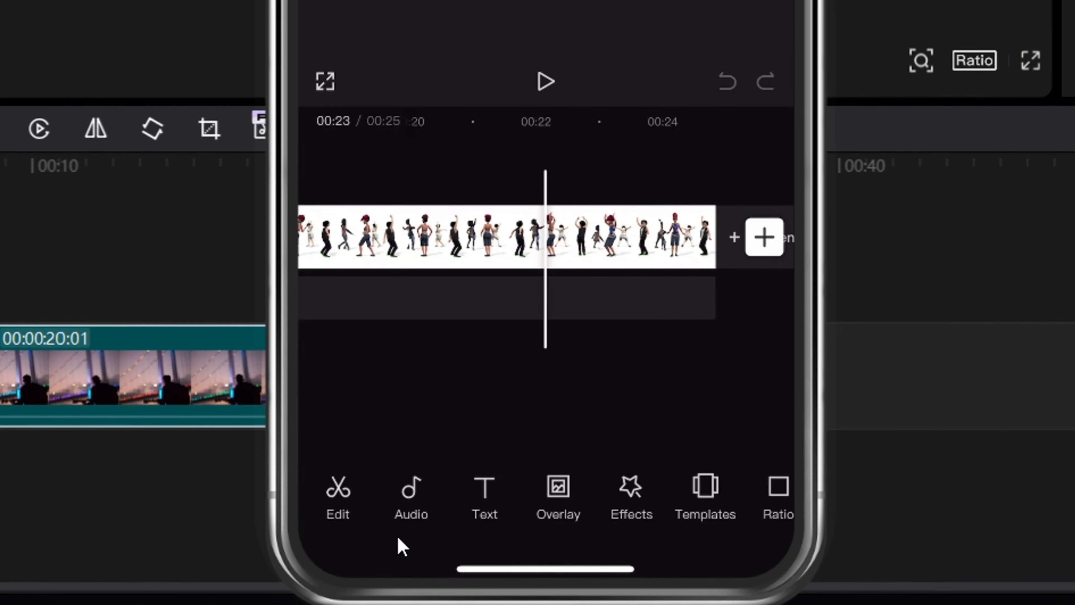
- Switch to the mirrored iPhone app and split the dancers clip at the 00:23 playhead position
{"action": "left_click", "coordinate": [332, 533]}
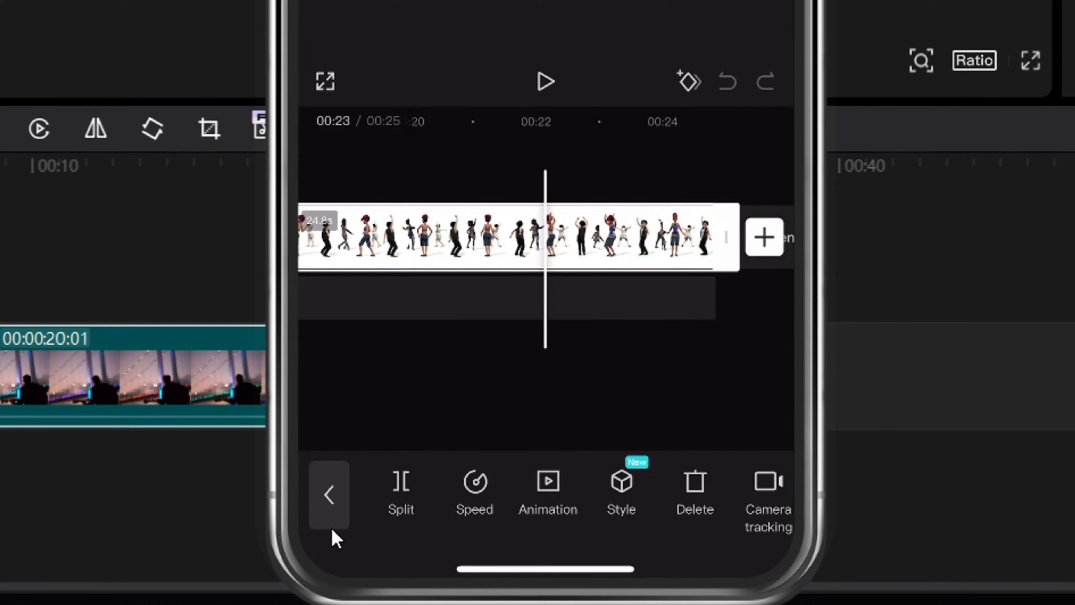
{"action": "left_click", "coordinate": [400, 494]}
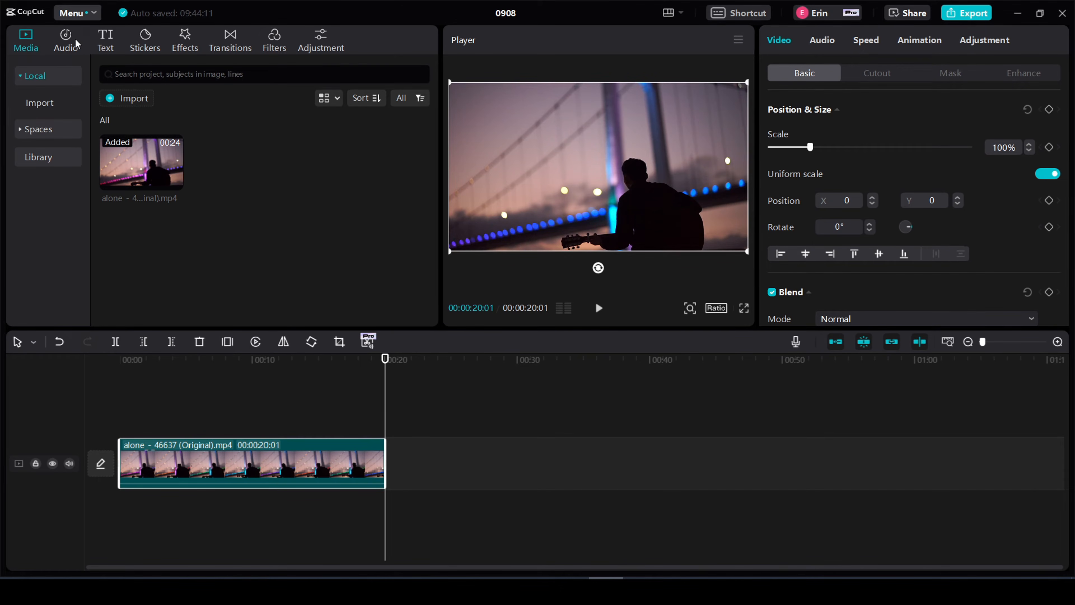
- Download the trending track Walker in the desktop app, and preview and add the track Wonderful World to the timeline
{"action": "left_click", "coordinate": [66, 41]}
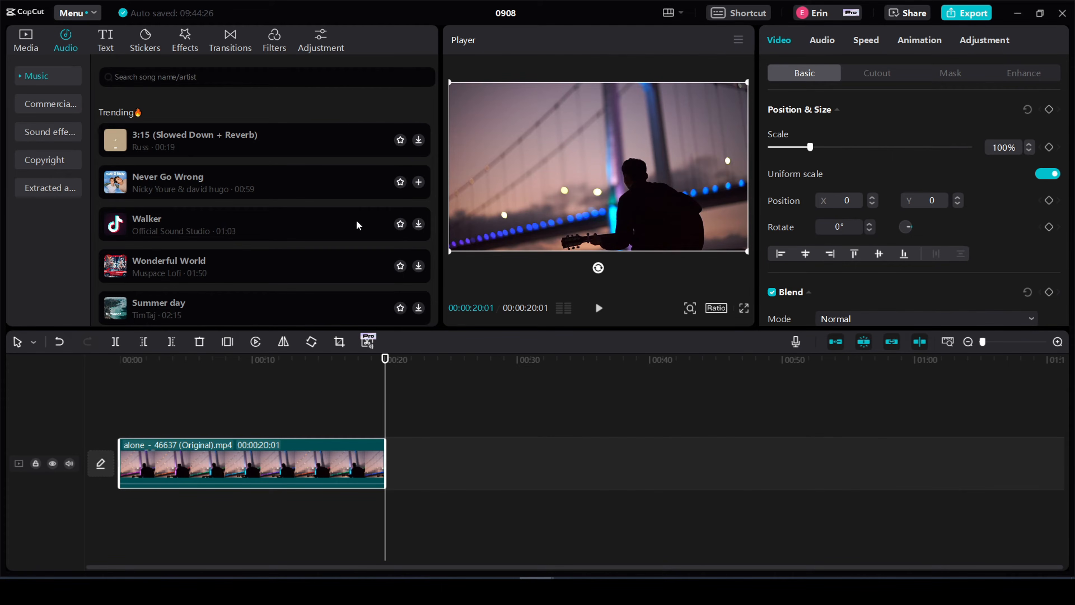
{"action": "left_click", "coordinate": [421, 225]}
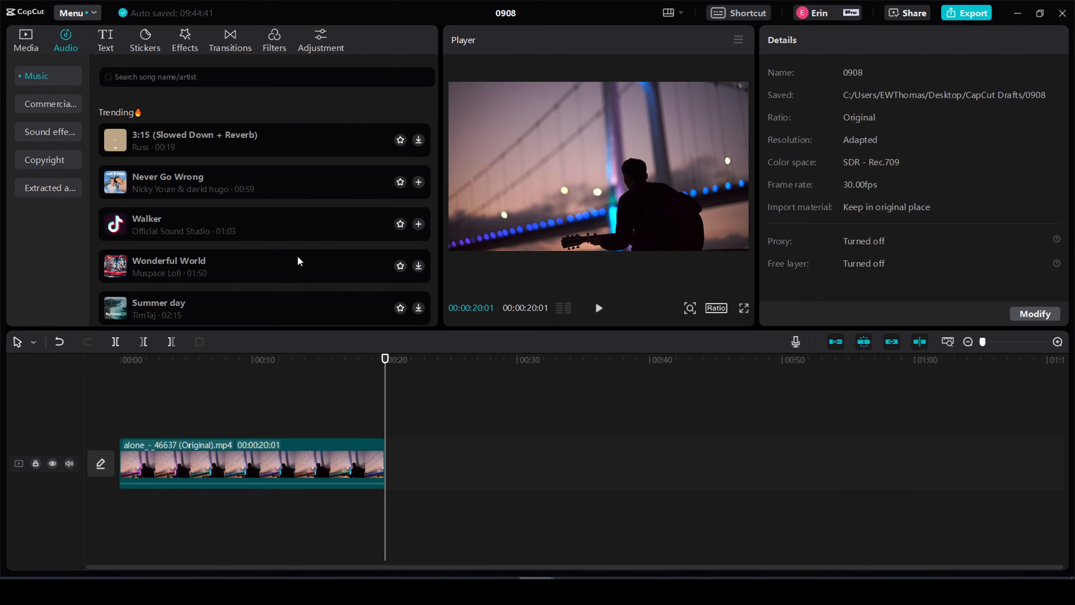
{"action": "left_click", "coordinate": [355, 265]}
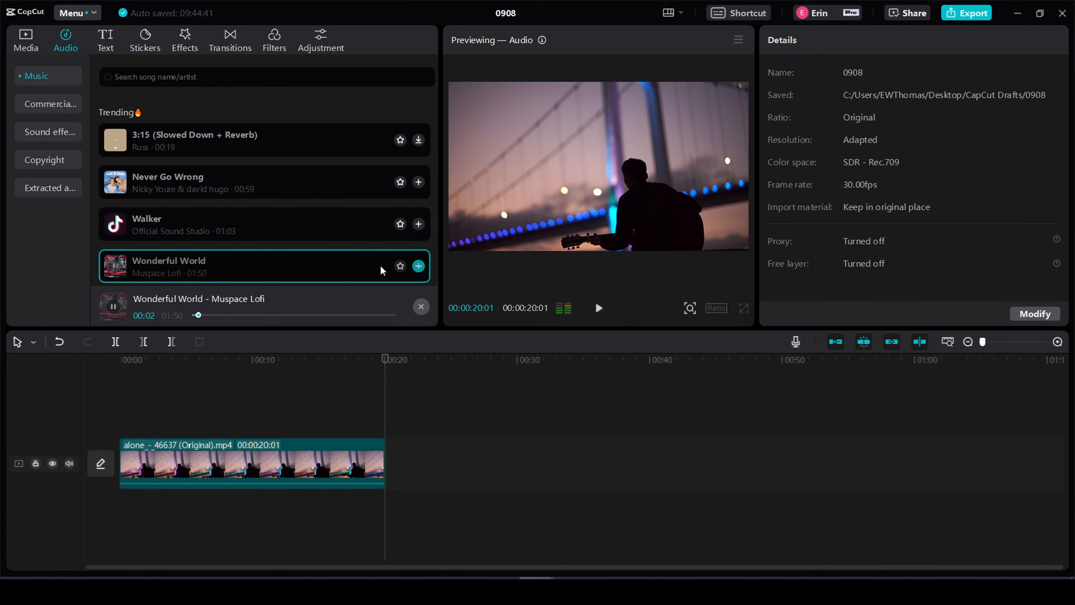
{"action": "left_click", "coordinate": [419, 266]}
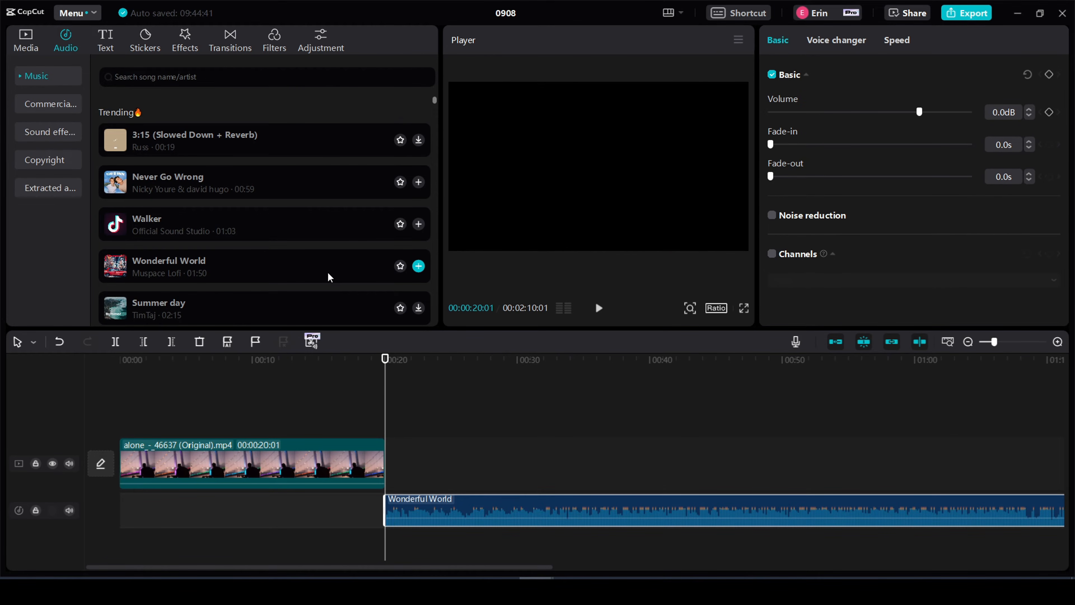
{"action": "left_click_drag", "start_coordinate": [300, 271], "coordinate": [257, 271]}
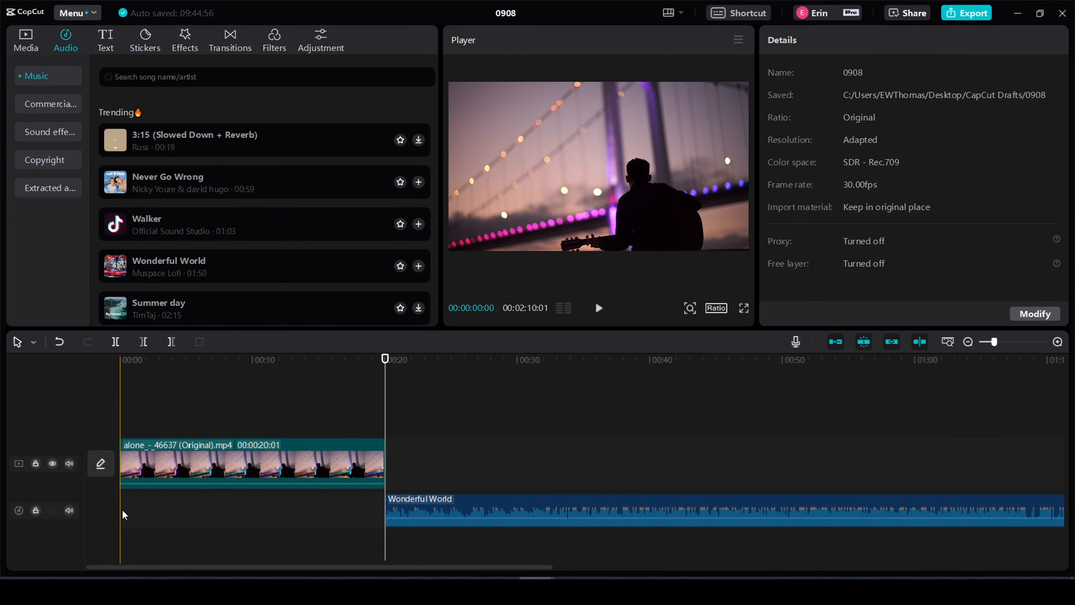
- Move the Wonderful World audio to the start of the timeline and cut off the part beyond the video's end at 00:00:20:01
{"action": "left_click", "coordinate": [467, 500]}
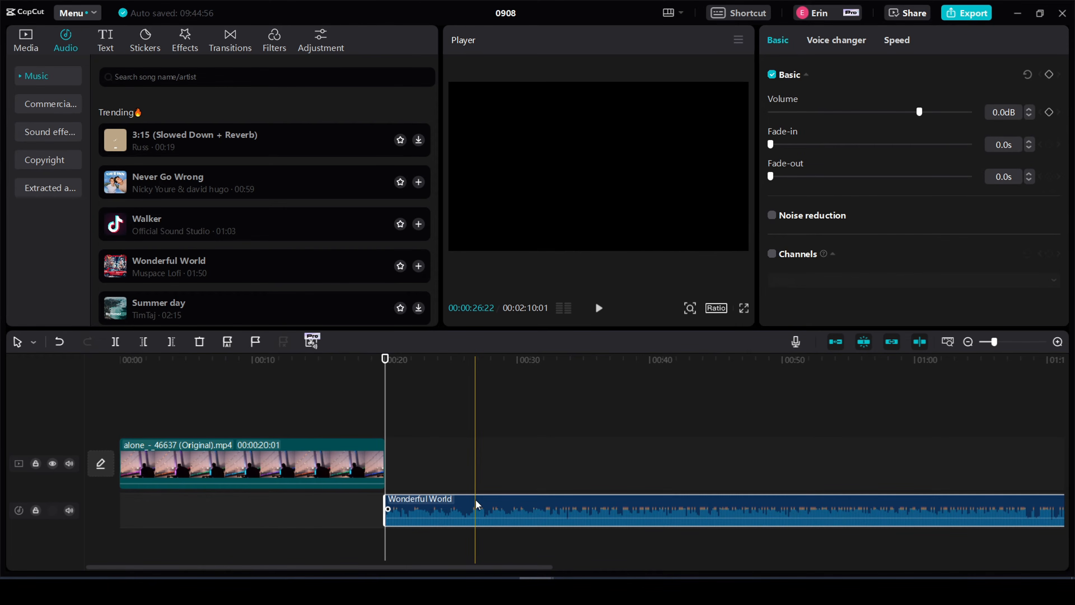
{"action": "left_click_drag", "start_coordinate": [474, 498], "coordinate": [206, 498]}
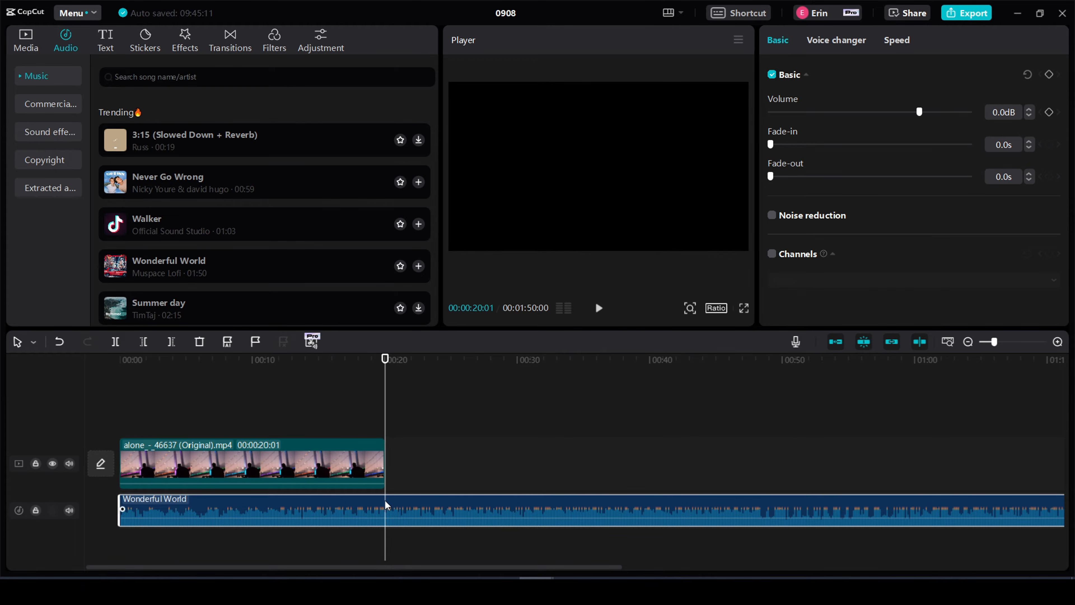
{"action": "left_click", "coordinate": [113, 346]}
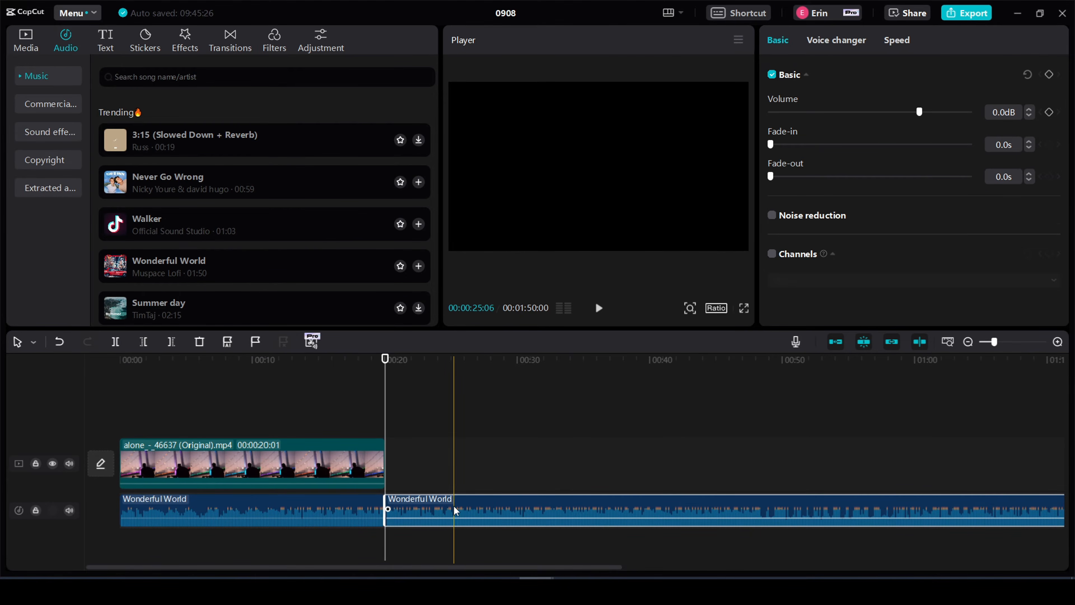
{"action": "key", "text": "Delete"}
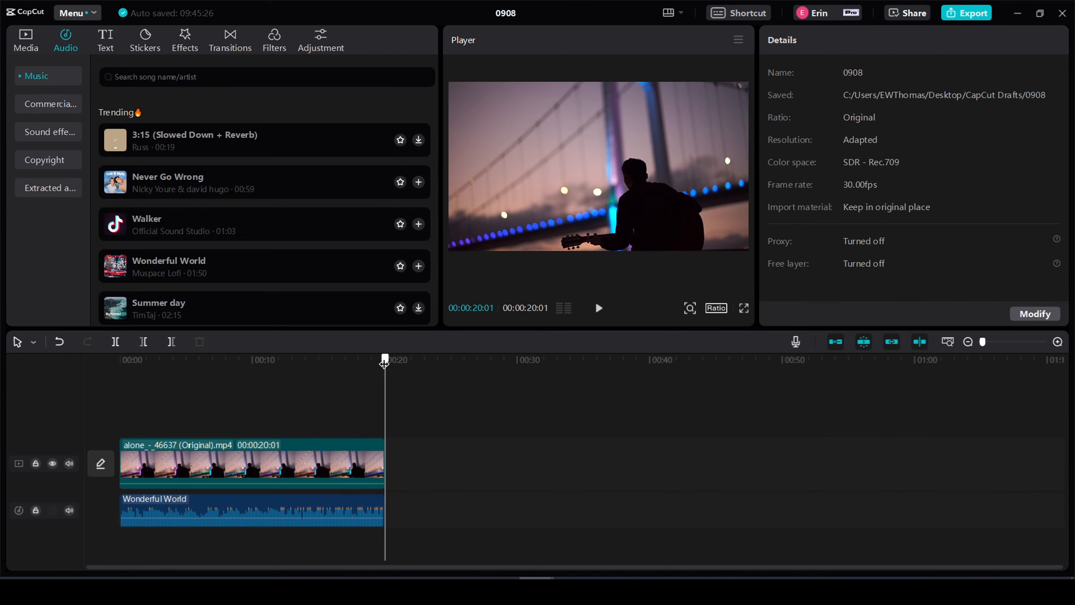
- Play the desktop edit from the beginning to check the video with its music
{"action": "left_click_drag", "start_coordinate": [384, 362], "coordinate": [99, 360]}
{"action": "left_click", "coordinate": [598, 308]}
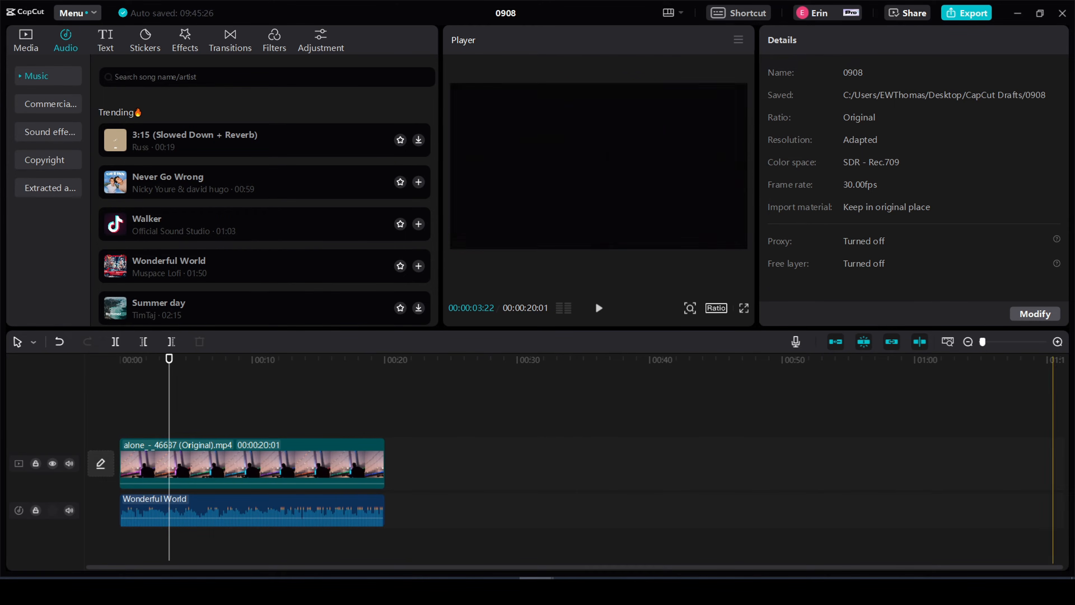
- Switch to the mirrored iPhone app and download the song Sunroof from the Trending sounds category
{"action": "left_click_drag", "start_coordinate": [1074, 58], "coordinate": [481, 57]}
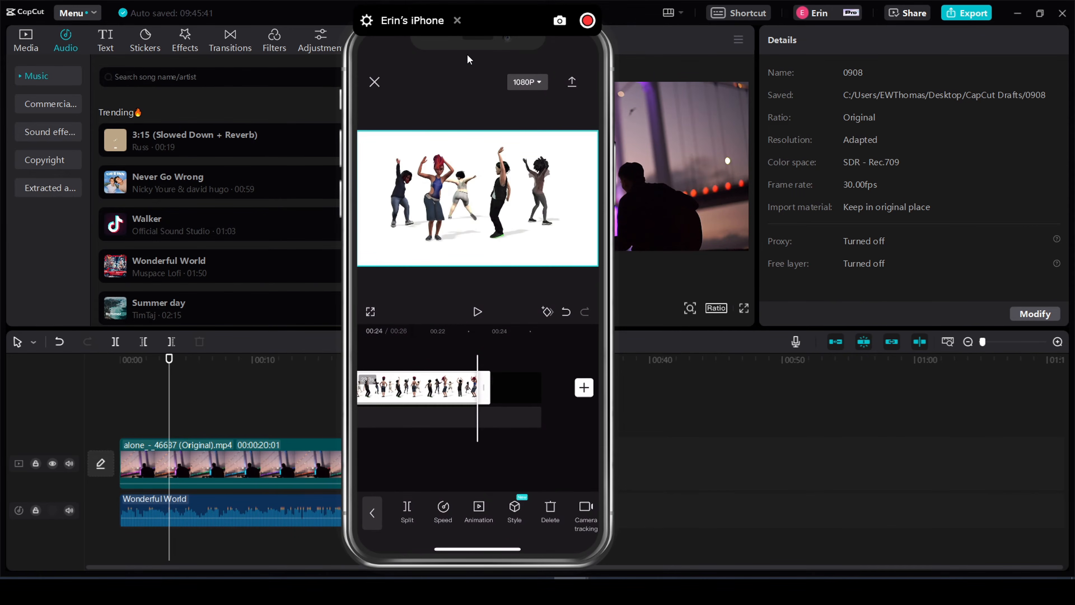
{"action": "left_click", "coordinate": [372, 513]}
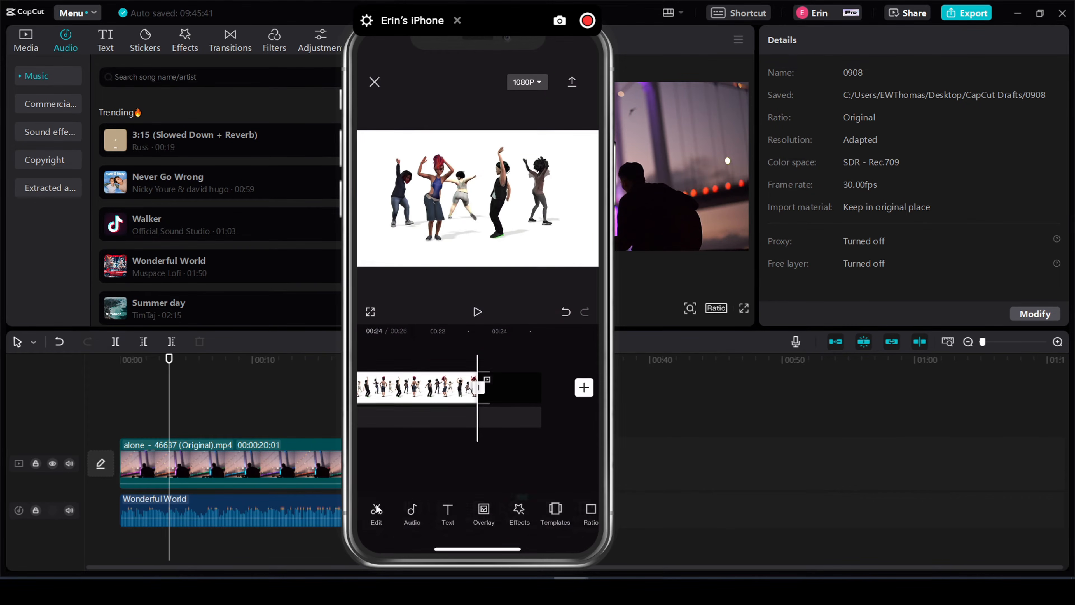
{"action": "left_click", "coordinate": [412, 513]}
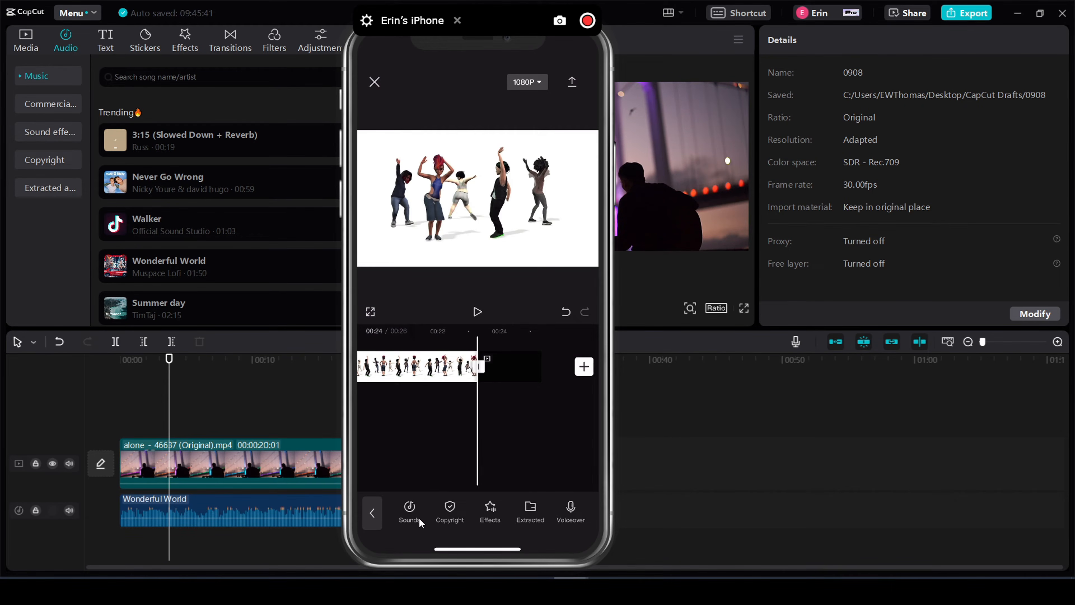
{"action": "left_click", "coordinate": [418, 518]}
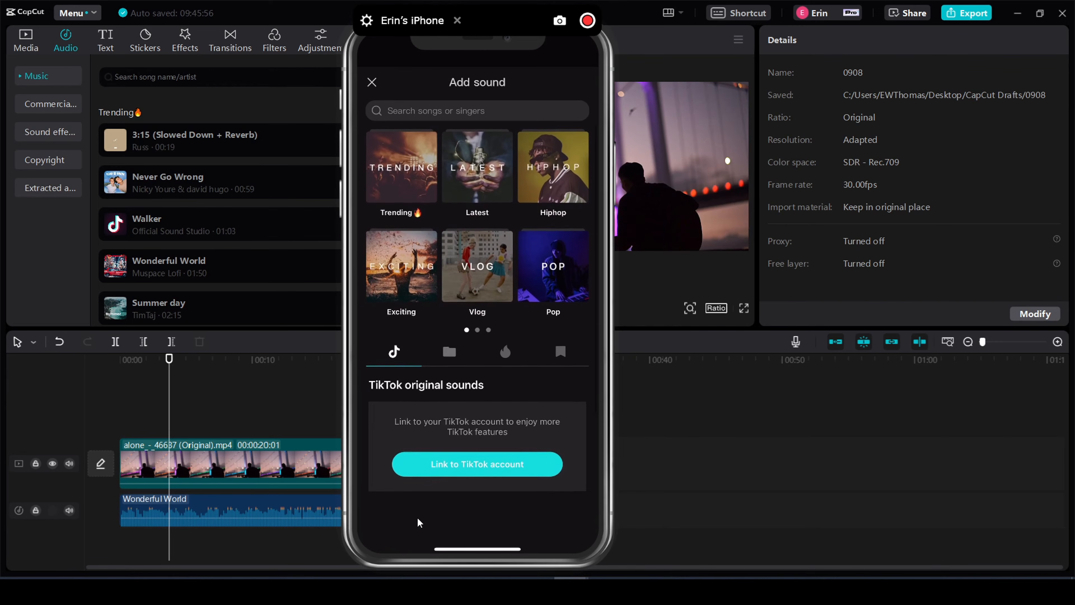
{"action": "left_click", "coordinate": [448, 350]}
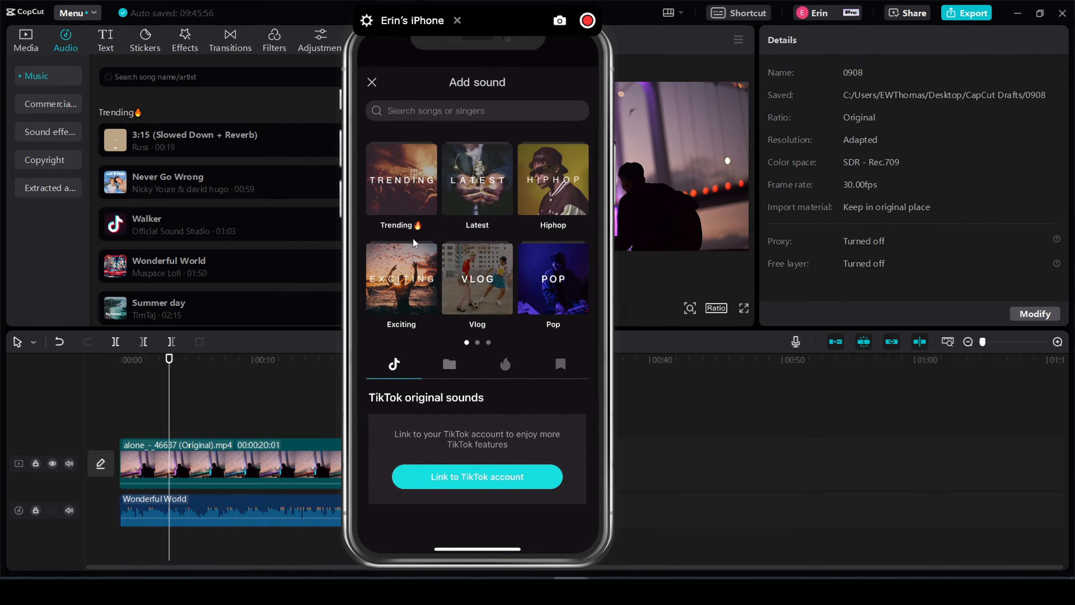
{"action": "left_click", "coordinate": [420, 147]}
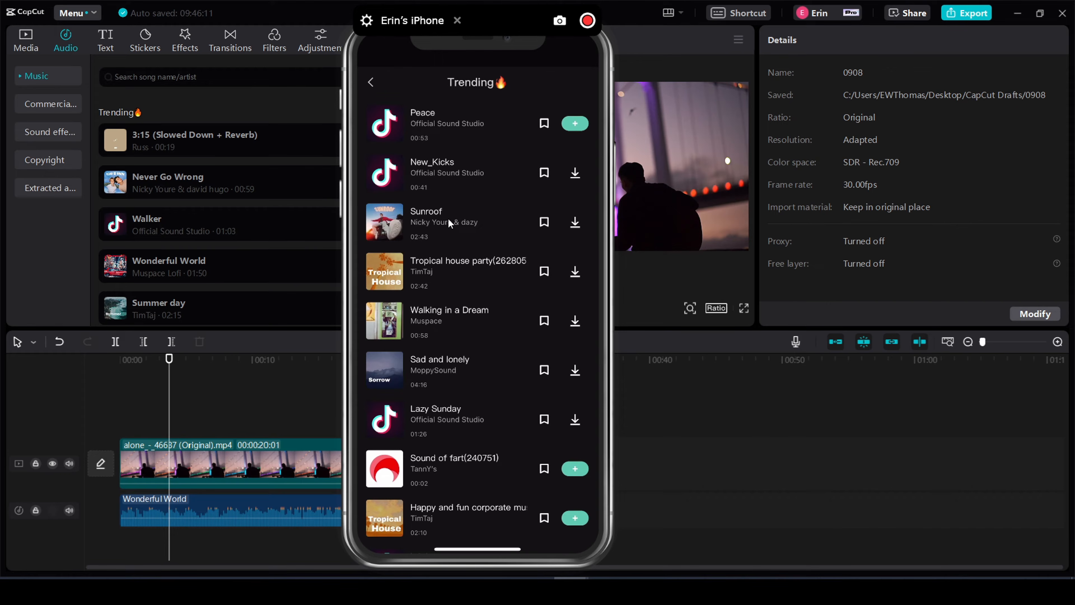
{"action": "left_click", "coordinate": [574, 224]}
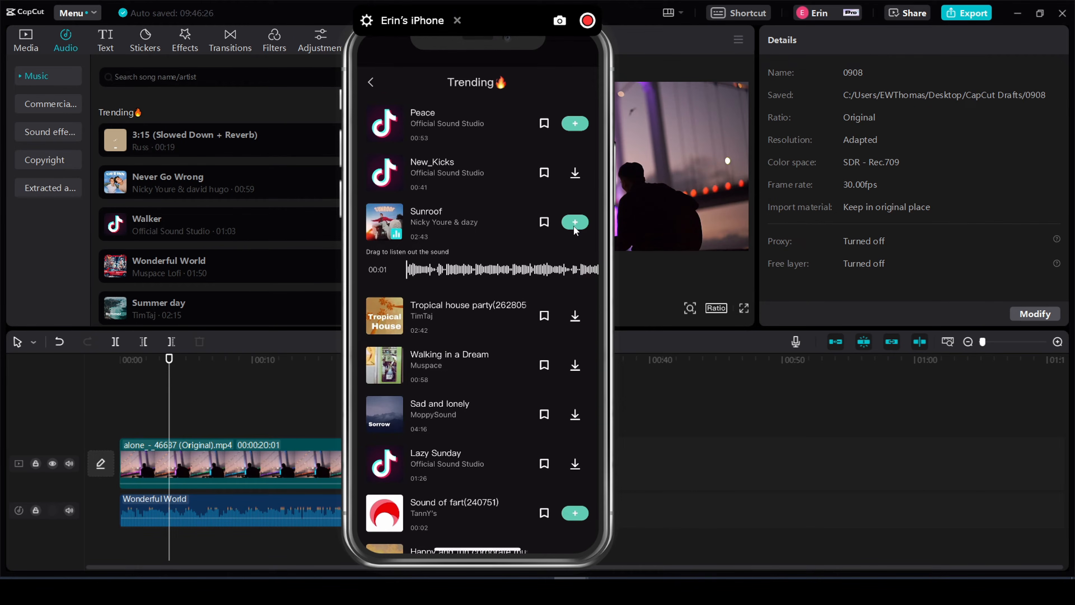
- Add Sunroof to the iPhone project's timeline and move the audio clip to the start of the video
{"action": "left_click", "coordinate": [574, 222]}
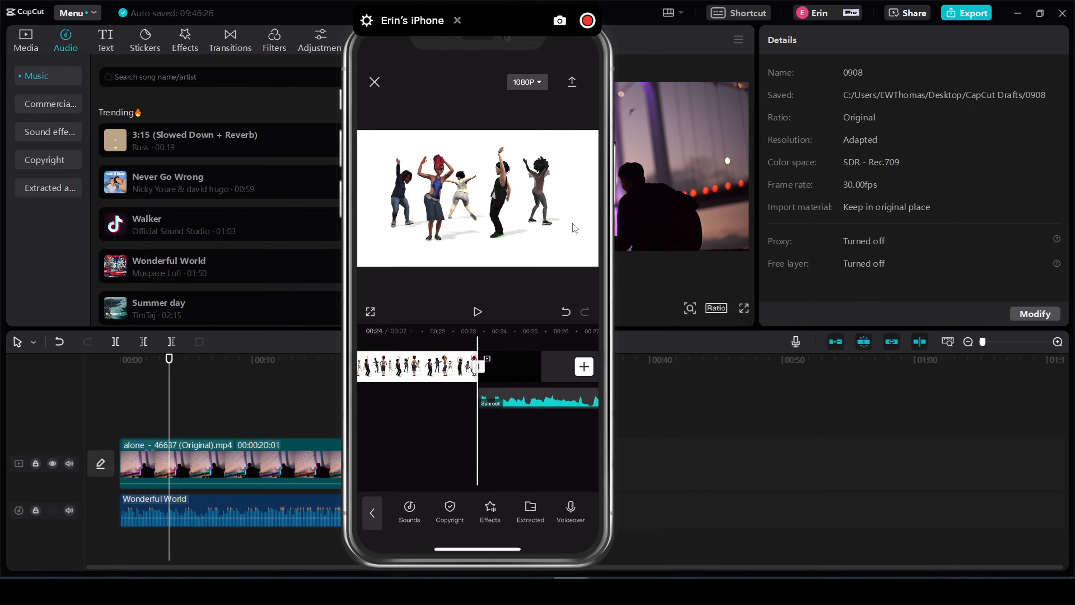
{"action": "left_click", "coordinate": [512, 398]}
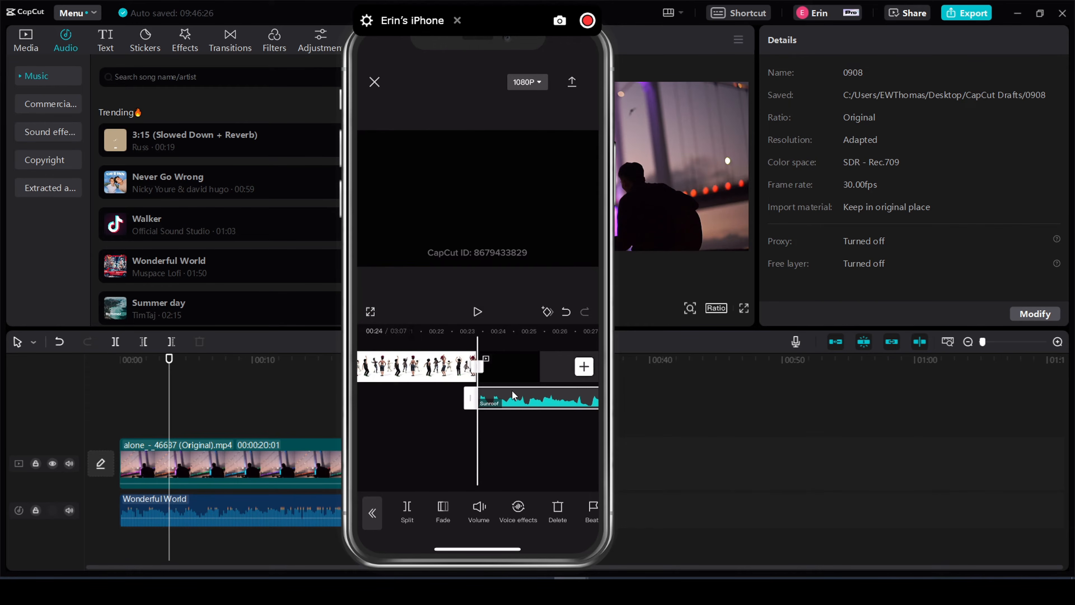
{"action": "left_click", "coordinate": [513, 393]}
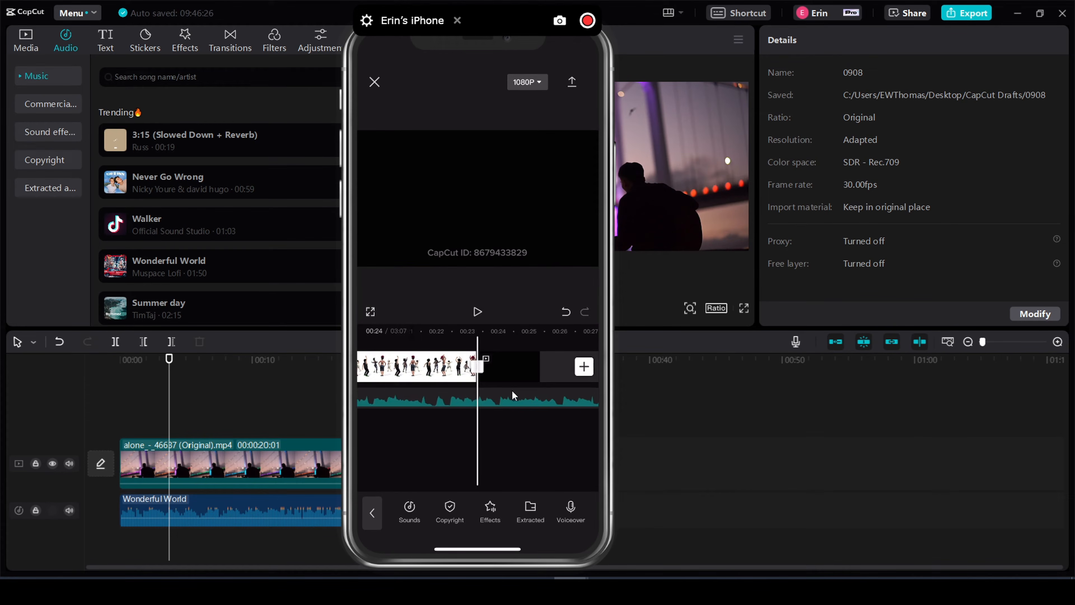
{"action": "scroll", "coordinate": [512, 394], "scroll_direction": "left", "scroll_amount": 10}
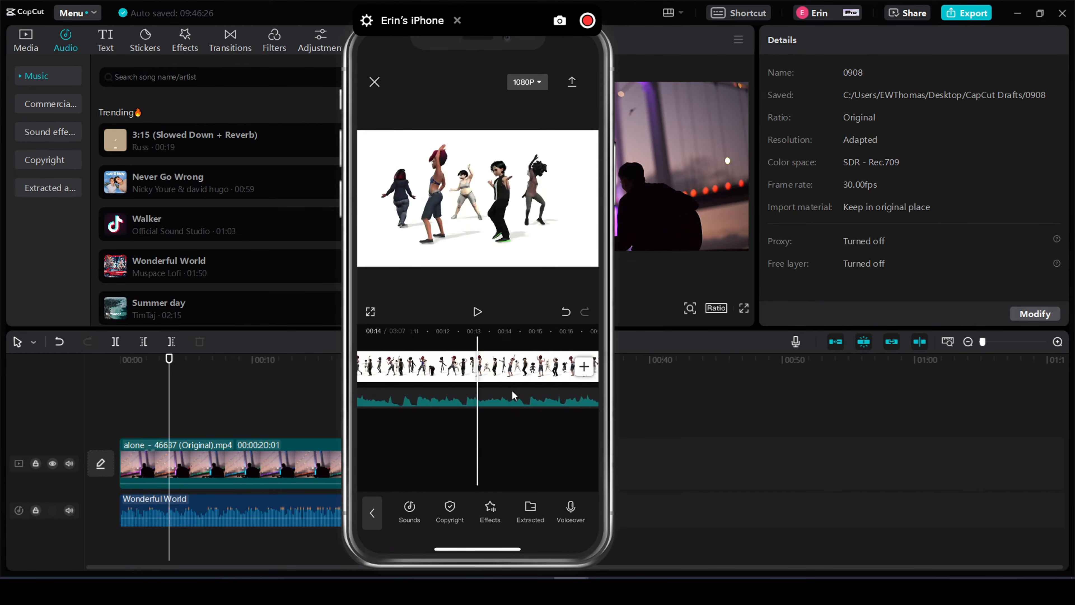
{"action": "scroll", "coordinate": [512, 394], "scroll_direction": "left", "scroll_amount": 6}
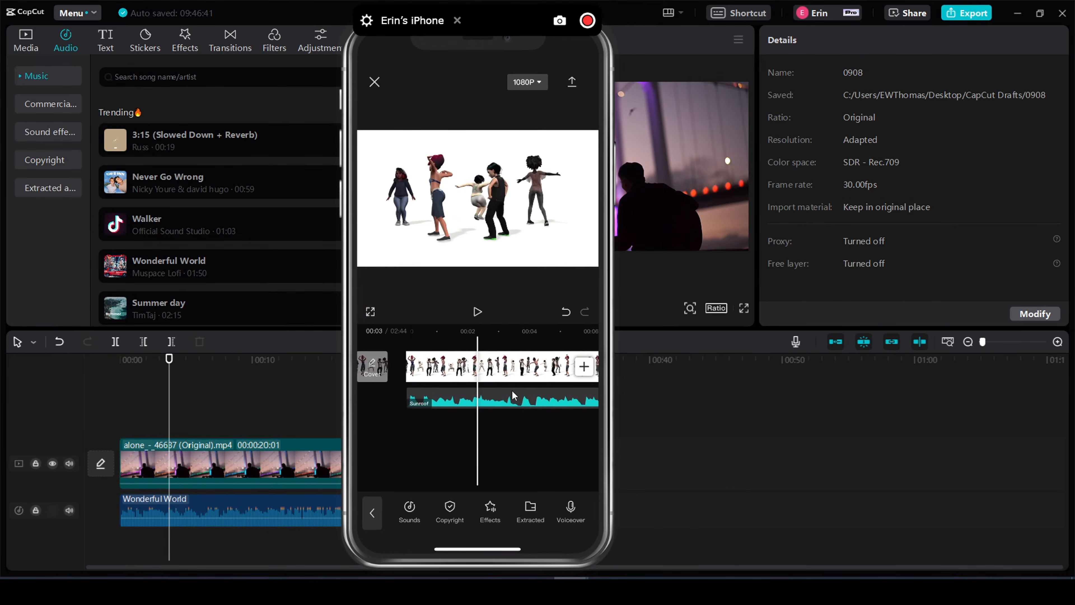
- Cut off the Sunroof audio beyond the dancers clip's end at 00:24, and delete the CapCut ending clip
{"action": "scroll", "coordinate": [513, 393], "scroll_direction": "right", "scroll_amount": 2}
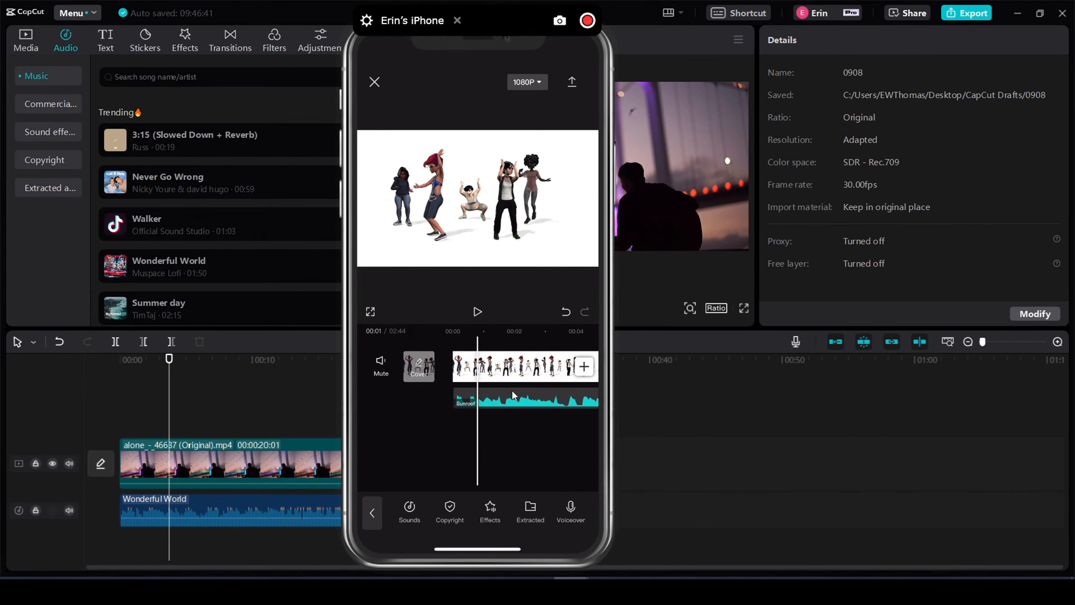
{"action": "scroll", "coordinate": [513, 394], "scroll_direction": "right", "scroll_amount": 1}
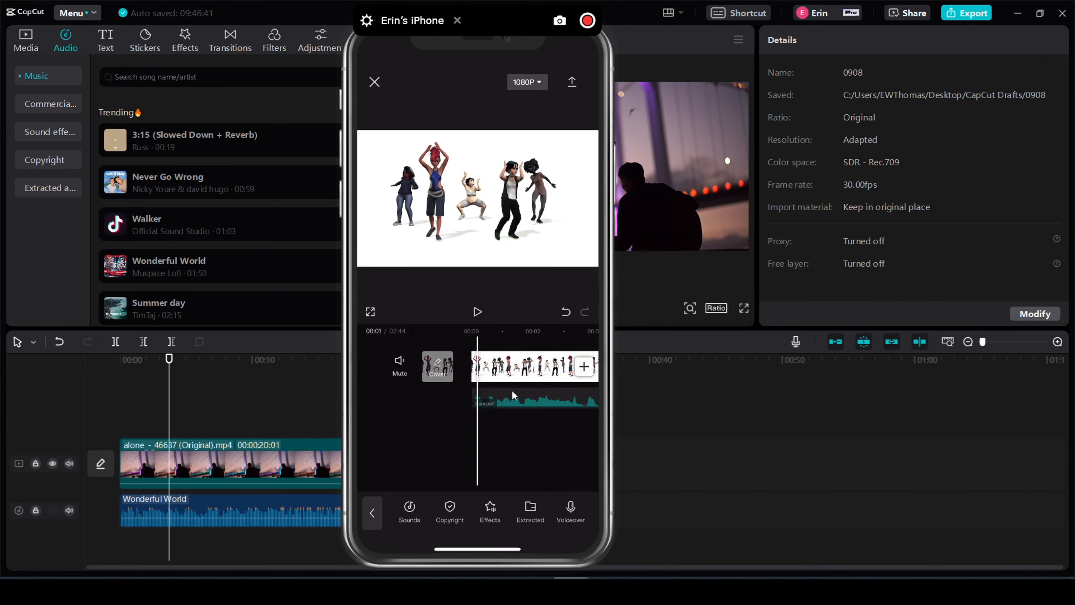
{"action": "scroll", "coordinate": [513, 395], "scroll_direction": "right", "scroll_amount": 9}
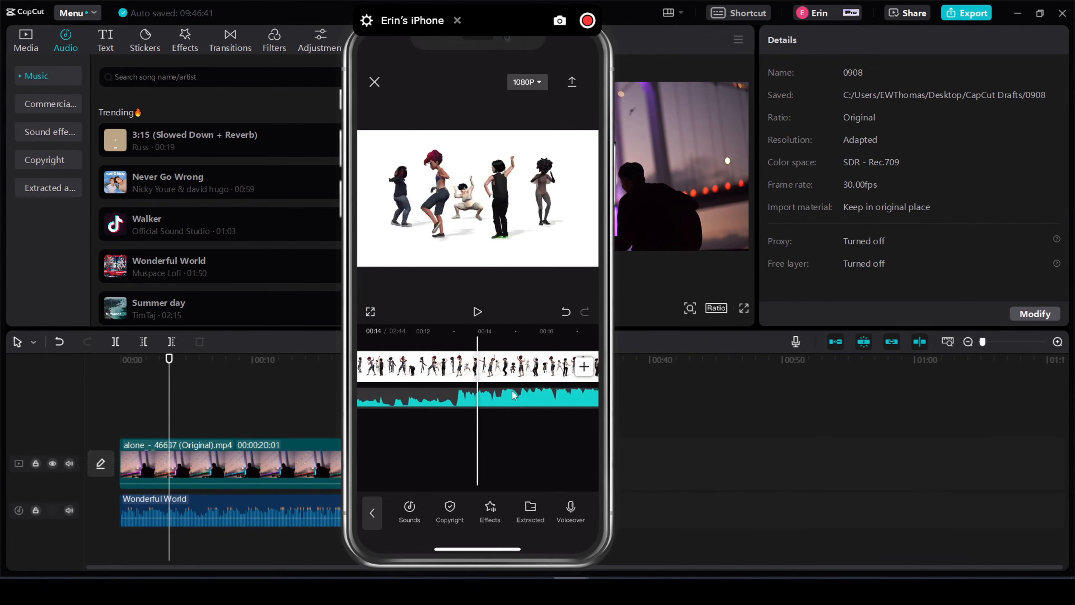
{"action": "scroll", "coordinate": [513, 395], "scroll_direction": "right", "scroll_amount": 7}
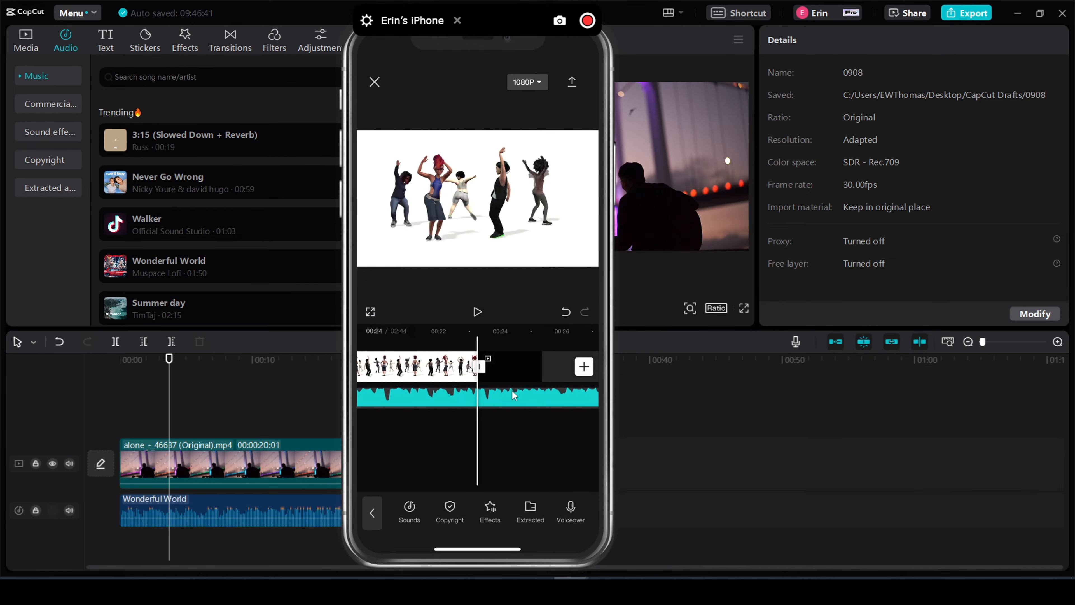
{"action": "left_click", "coordinate": [514, 395]}
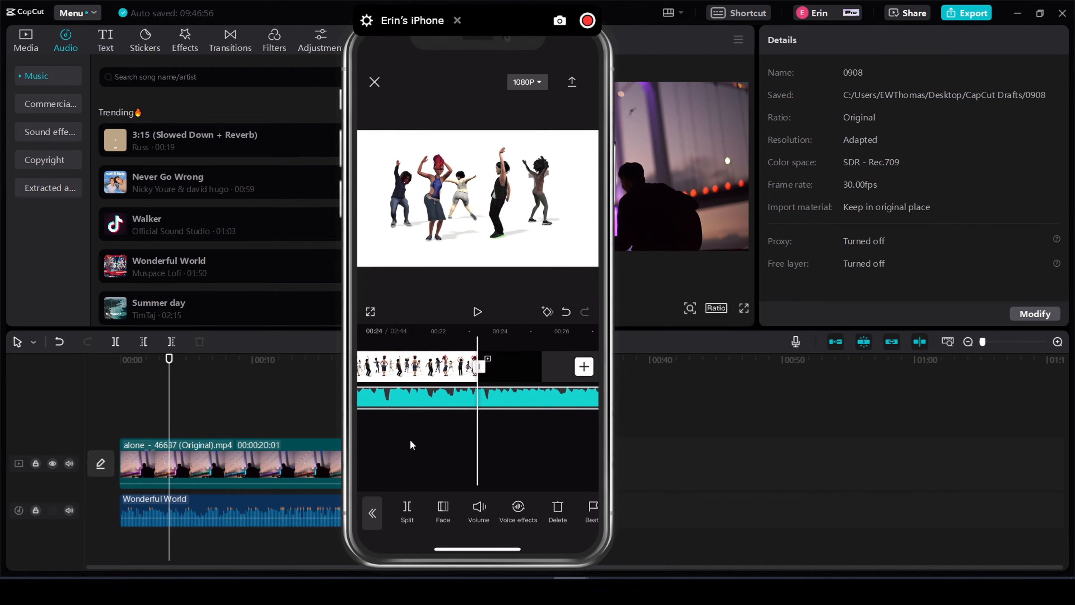
{"action": "left_click", "coordinate": [397, 507]}
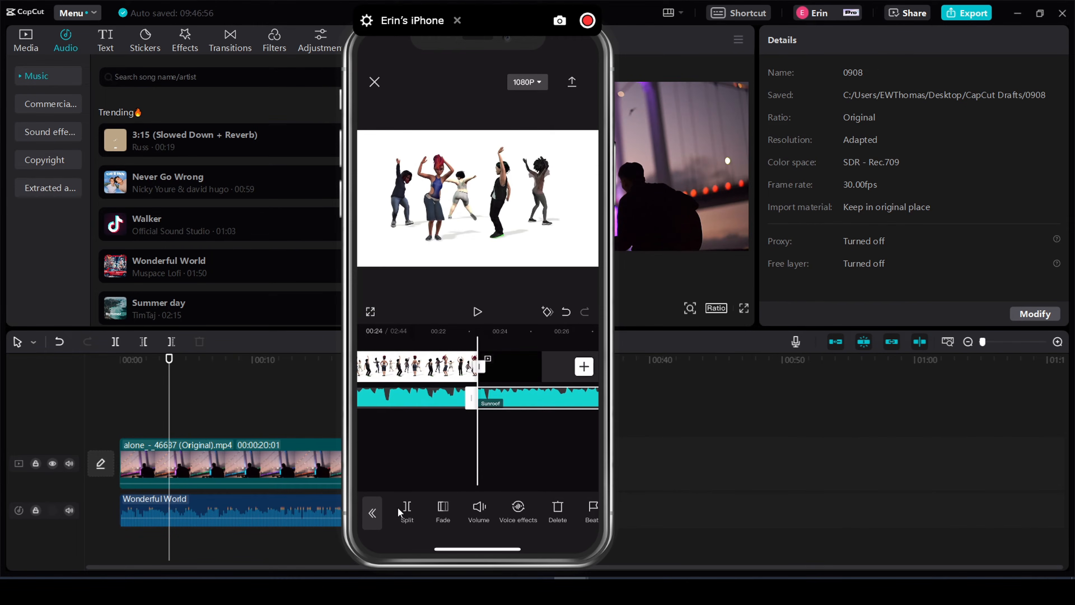
{"action": "left_click", "coordinate": [562, 511]}
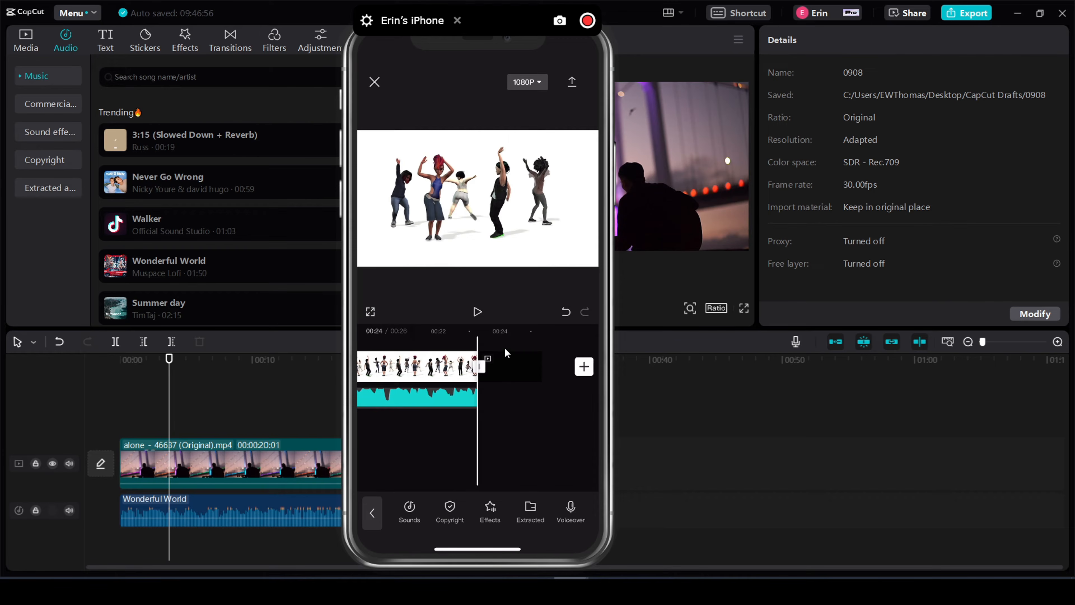
{"action": "left_click", "coordinate": [491, 373]}
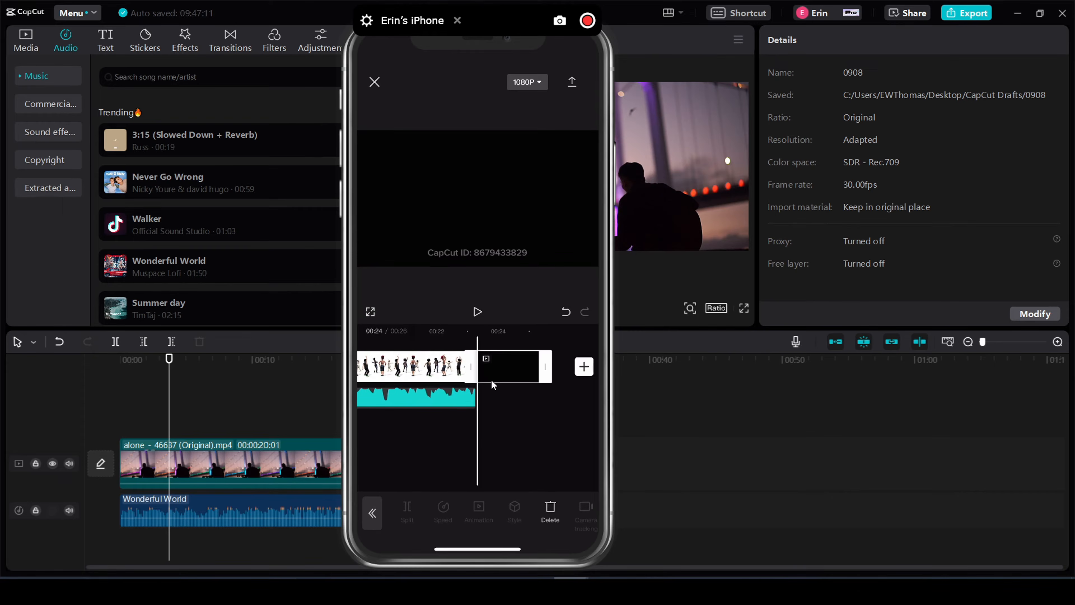
{"action": "key", "text": "Delete"}
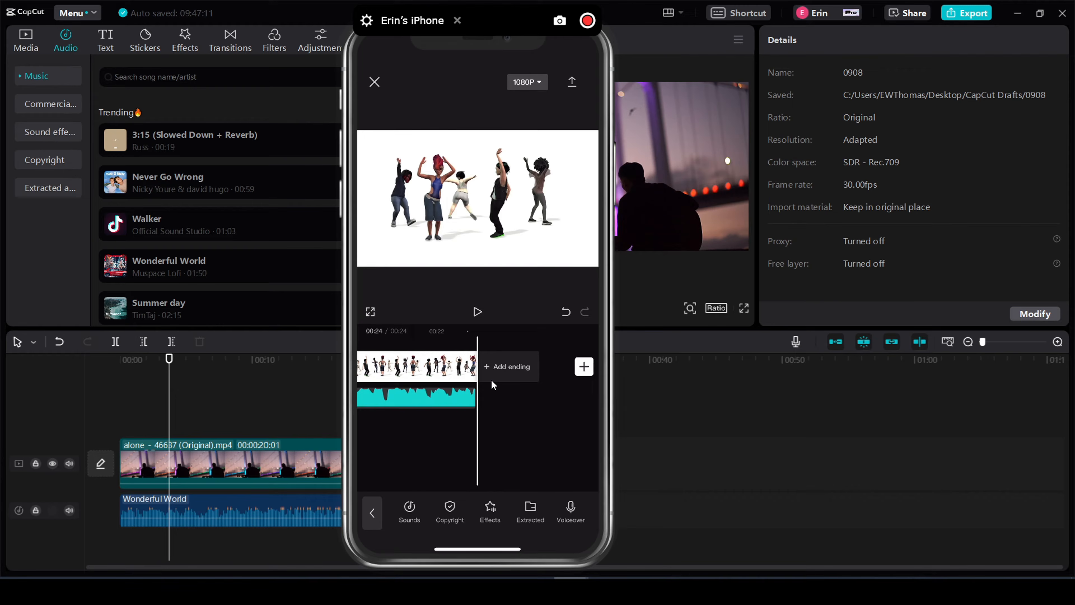
- Play the iPhone edit from the beginning to check the dancers clip with its music
{"action": "scroll", "coordinate": [491, 380], "scroll_direction": "left", "scroll_amount": 15}
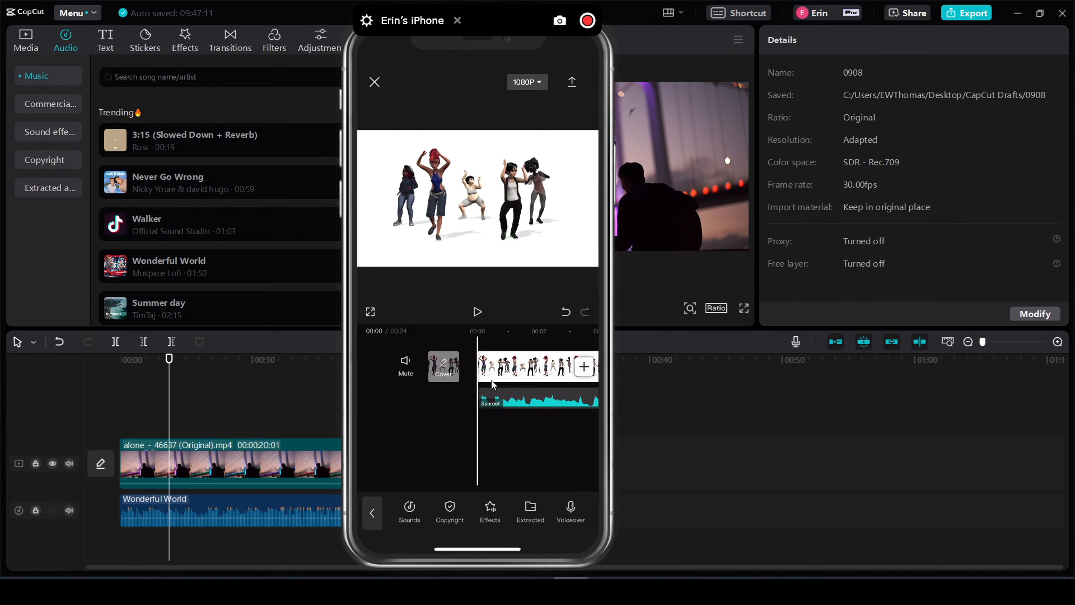
{"action": "key", "text": "space"}
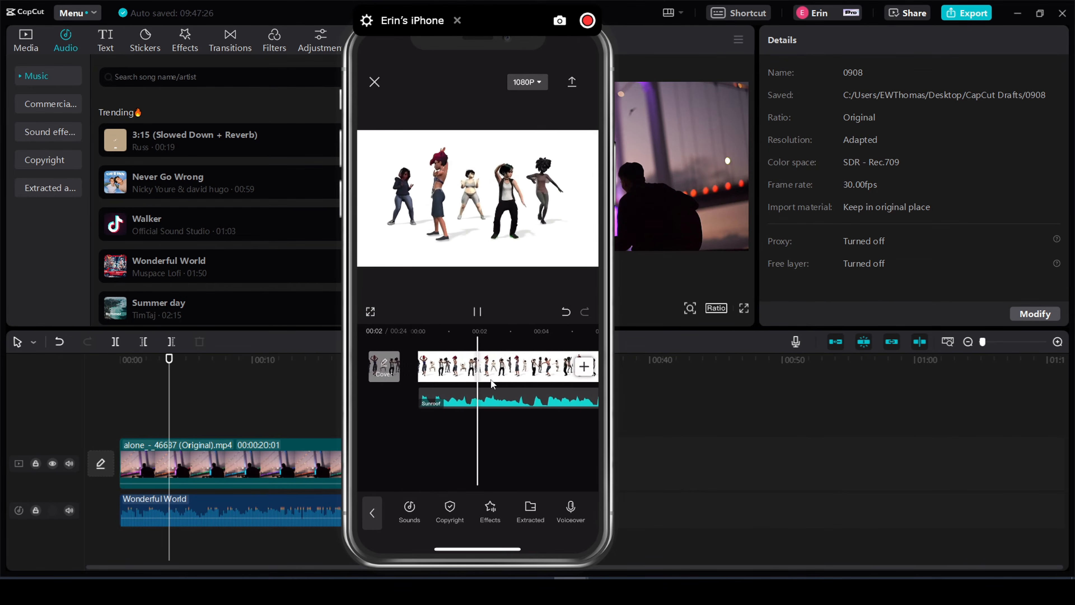
{"action": "key", "text": "space"}
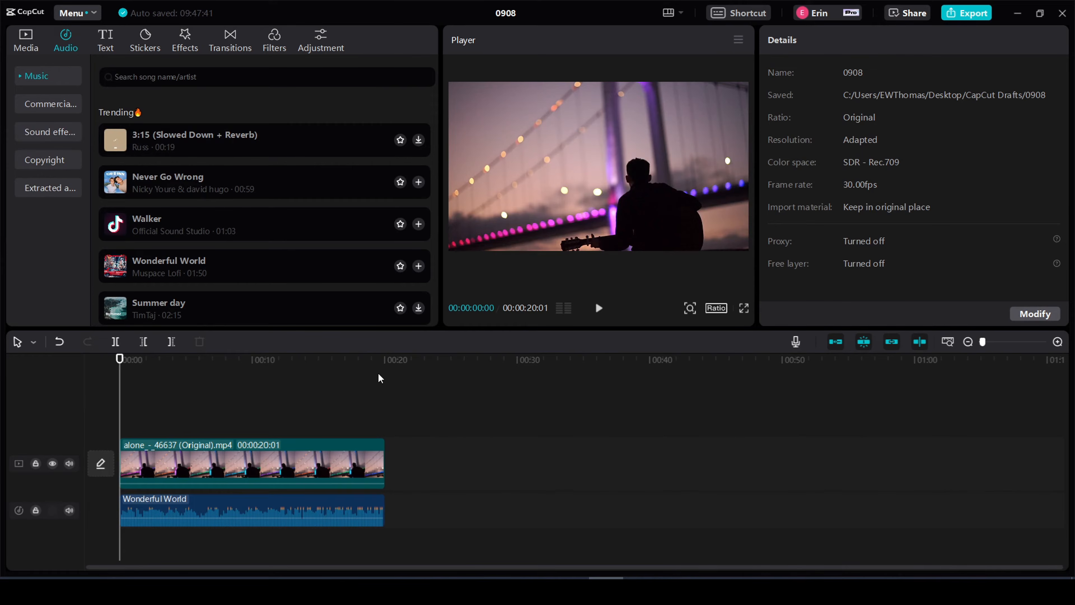
- Switch to the desktop app and browse the Title designs among the text templates
{"action": "left_click", "coordinate": [105, 44]}
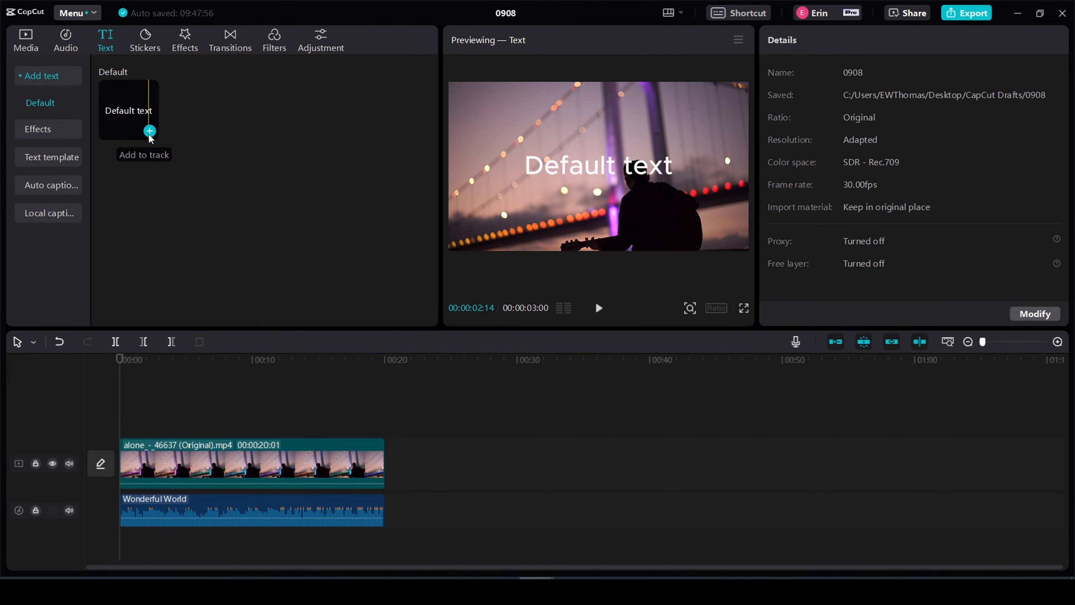
{"action": "left_click", "coordinate": [61, 161]}
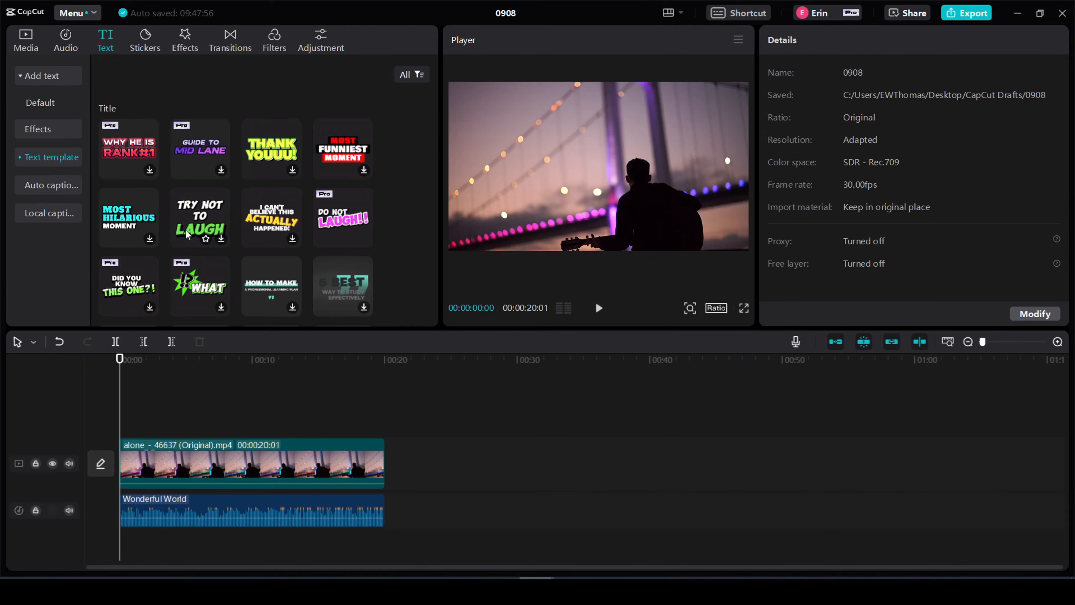
{"action": "scroll", "coordinate": [187, 235], "scroll_direction": "down", "scroll_amount": 2}
{"action": "scroll", "coordinate": [188, 235], "scroll_direction": "down", "scroll_amount": 2}
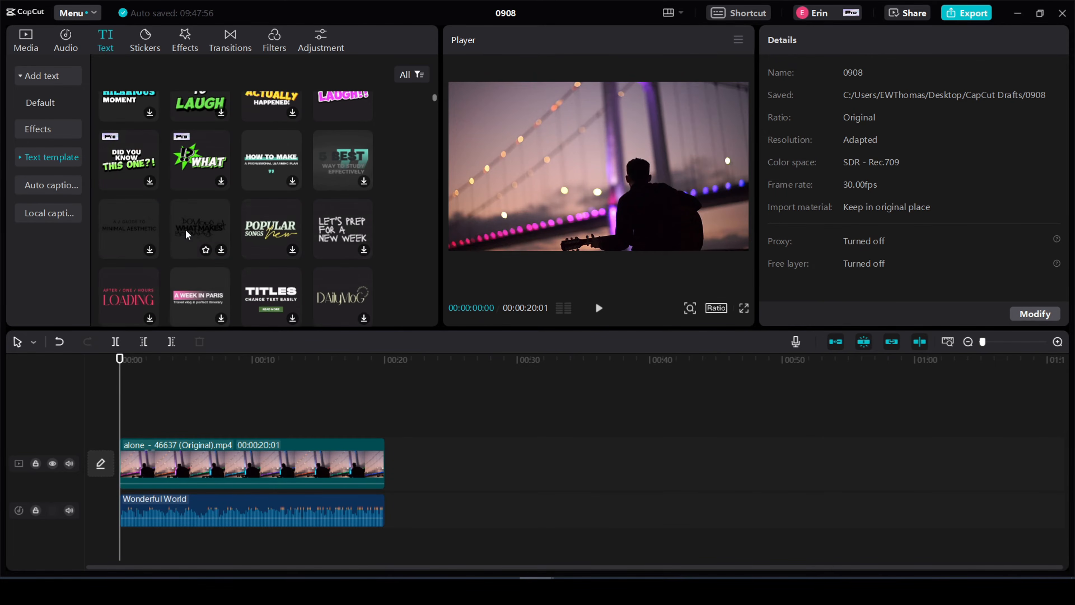
{"action": "scroll", "coordinate": [187, 235], "scroll_direction": "down", "scroll_amount": 2}
{"action": "scroll", "coordinate": [188, 235], "scroll_direction": "down", "scroll_amount": 2}
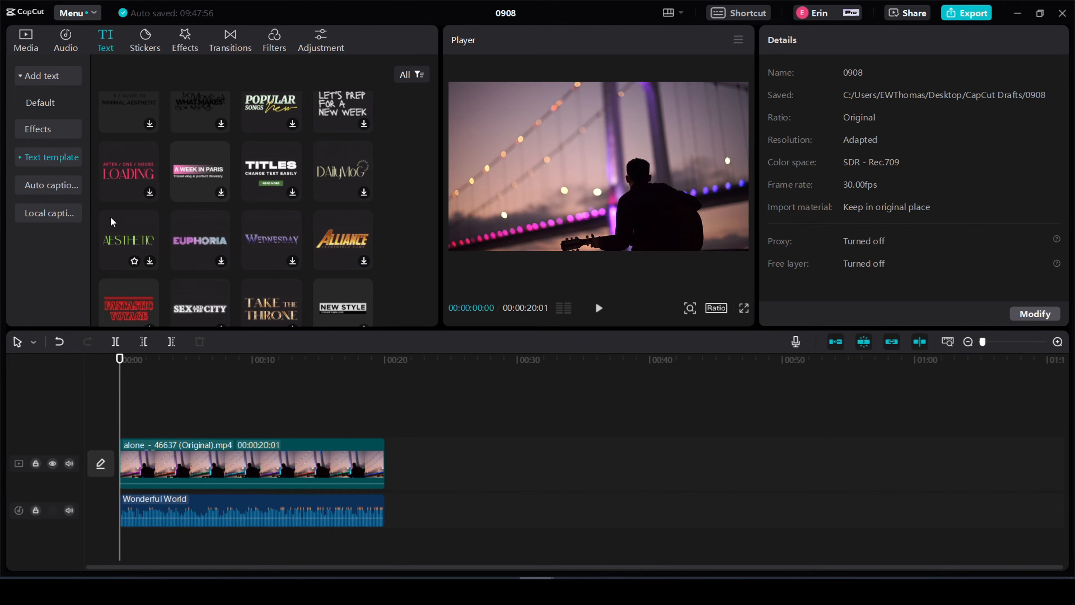
{"action": "scroll", "coordinate": [194, 308], "scroll_direction": "down", "scroll_amount": 1}
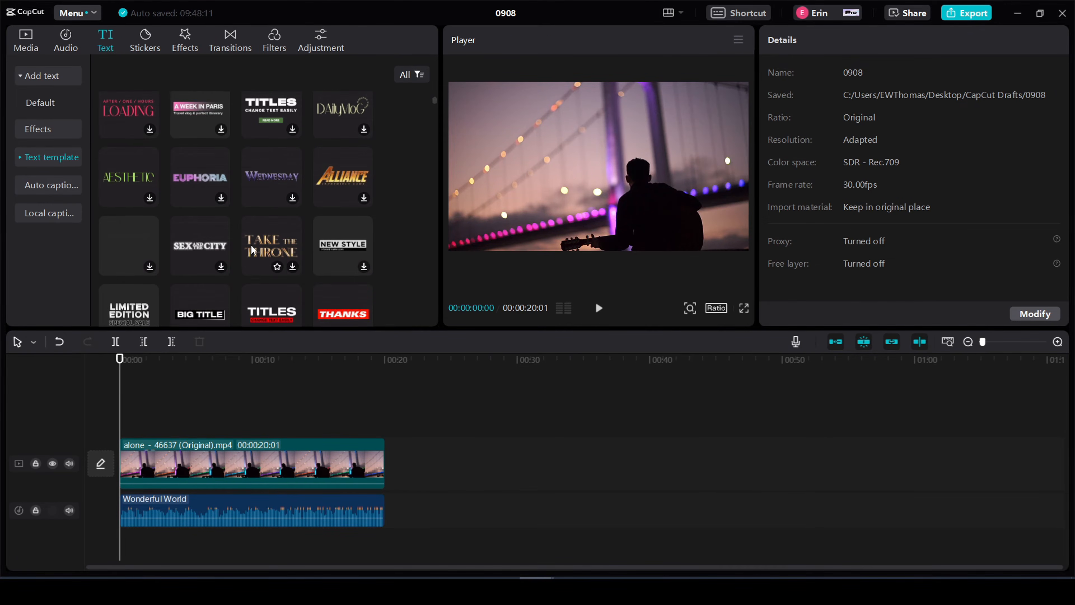
{"action": "scroll", "coordinate": [199, 288], "scroll_direction": "down", "scroll_amount": 1}
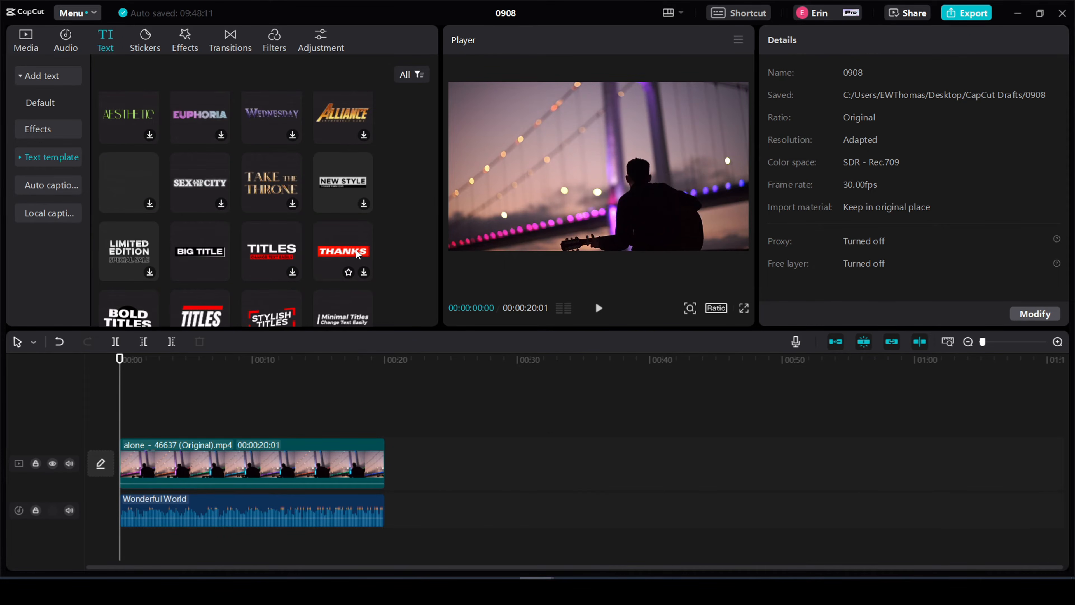
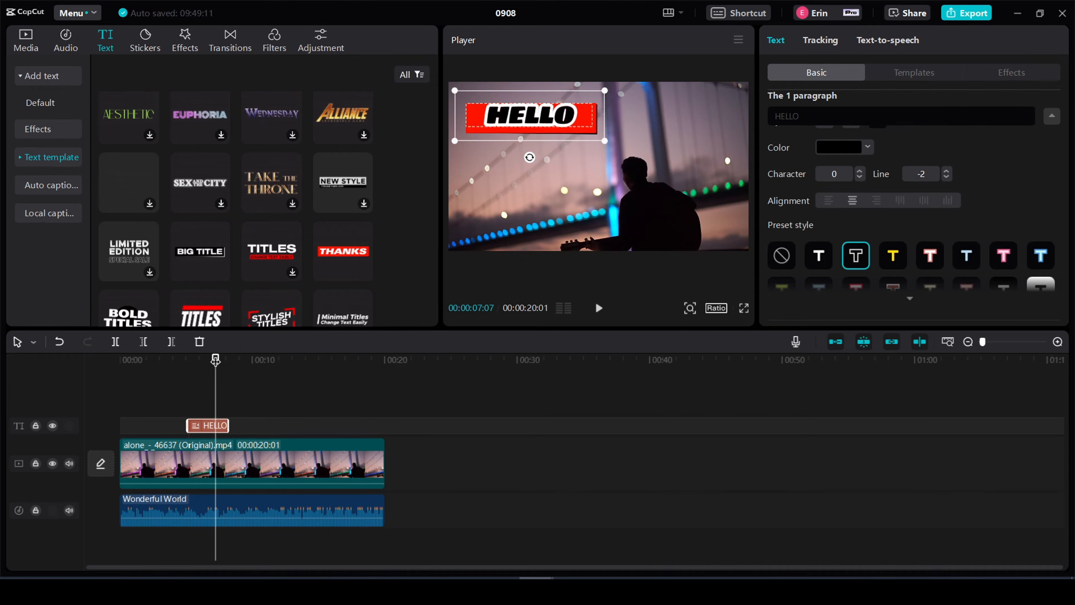
- Play the desktop edit from about 00:03 to check the HELLO title over the video
{"action": "left_click", "coordinate": [499, 386]}
{"action": "left_click", "coordinate": [156, 366]}
{"action": "left_click", "coordinate": [596, 309]}
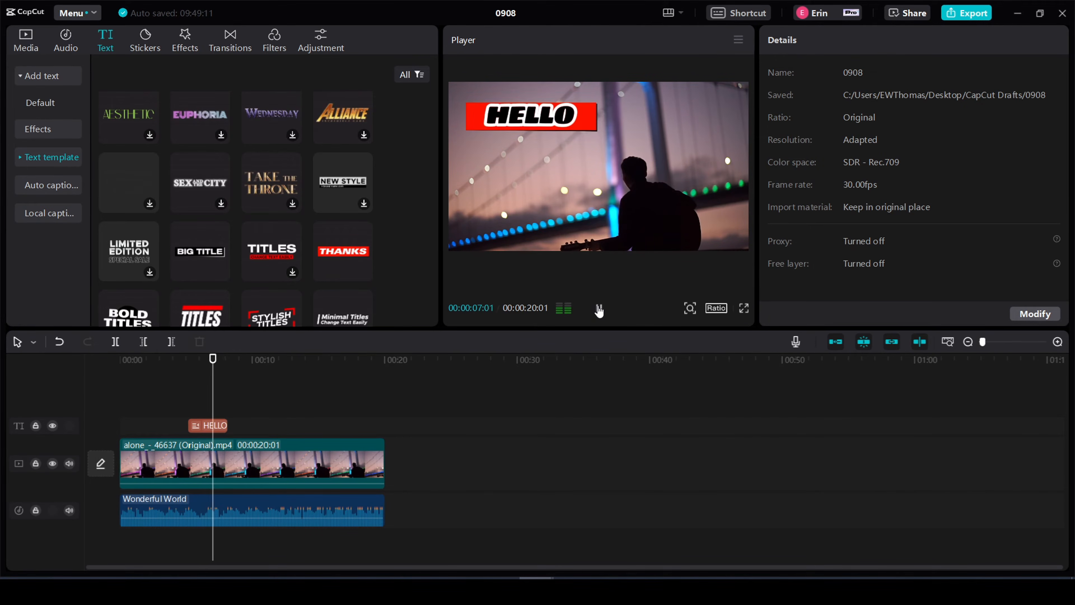
{"action": "left_click", "coordinate": [599, 309]}
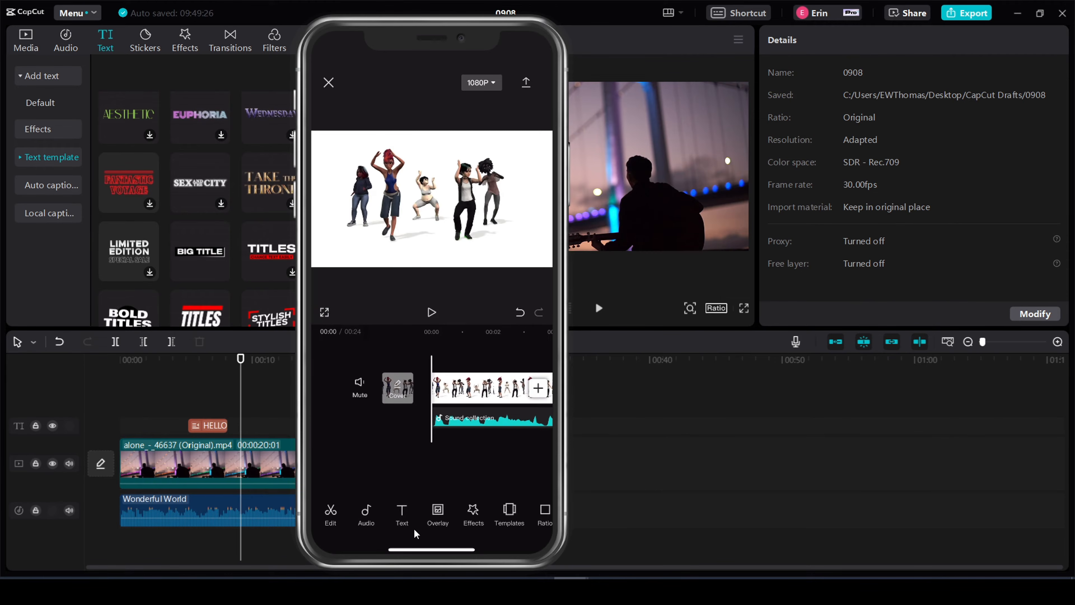
- Switch to the iPhone project and add the text "Dance party!" at the start of the dancers video
{"action": "left_click", "coordinate": [392, 522]}
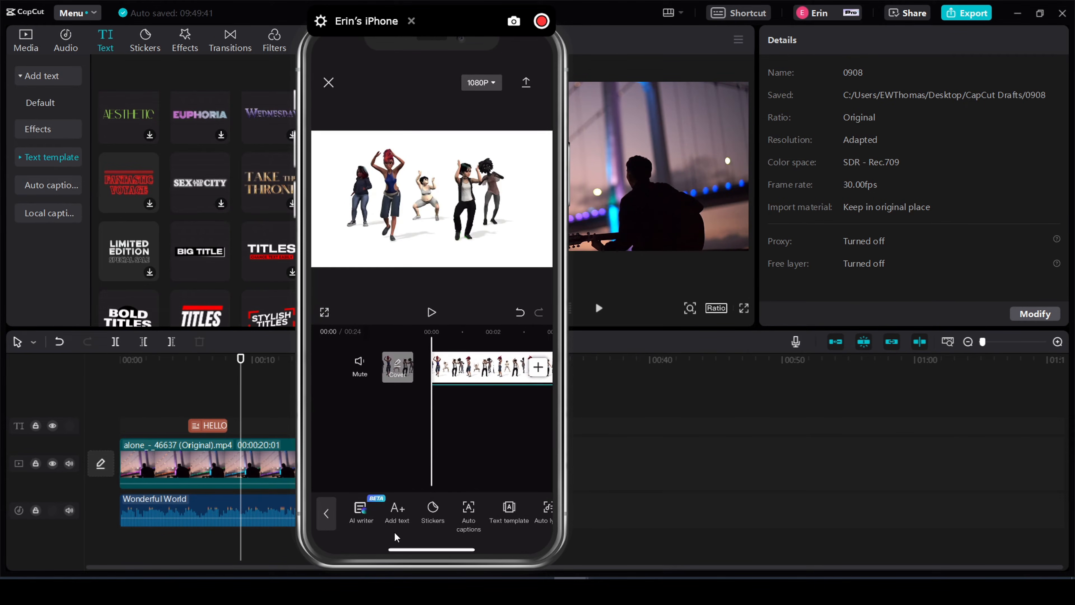
{"action": "left_click", "coordinate": [394, 531]}
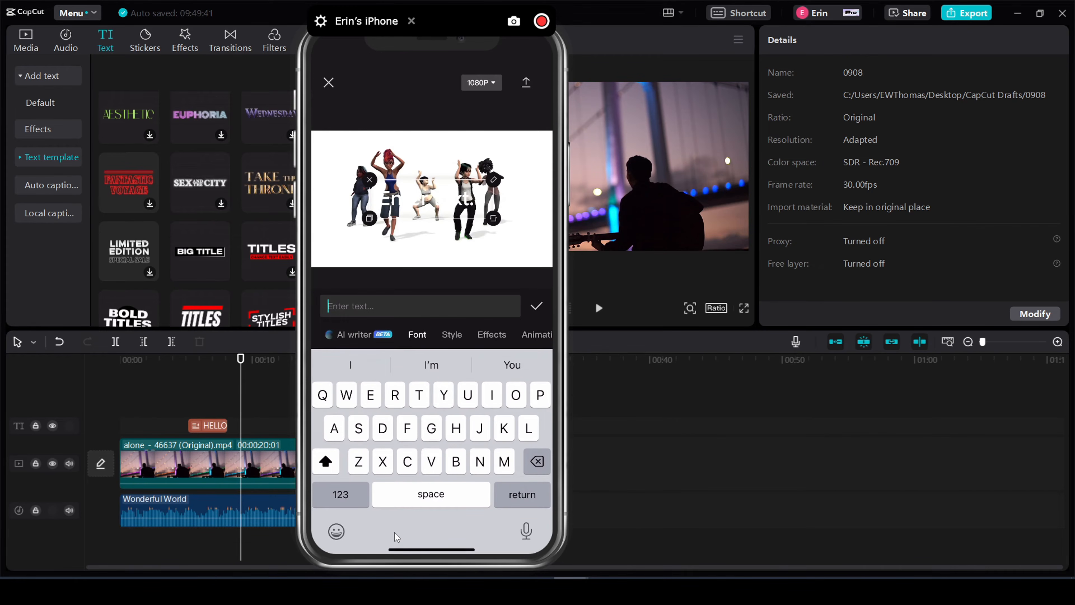
{"action": "type", "text": "Dance party!"}
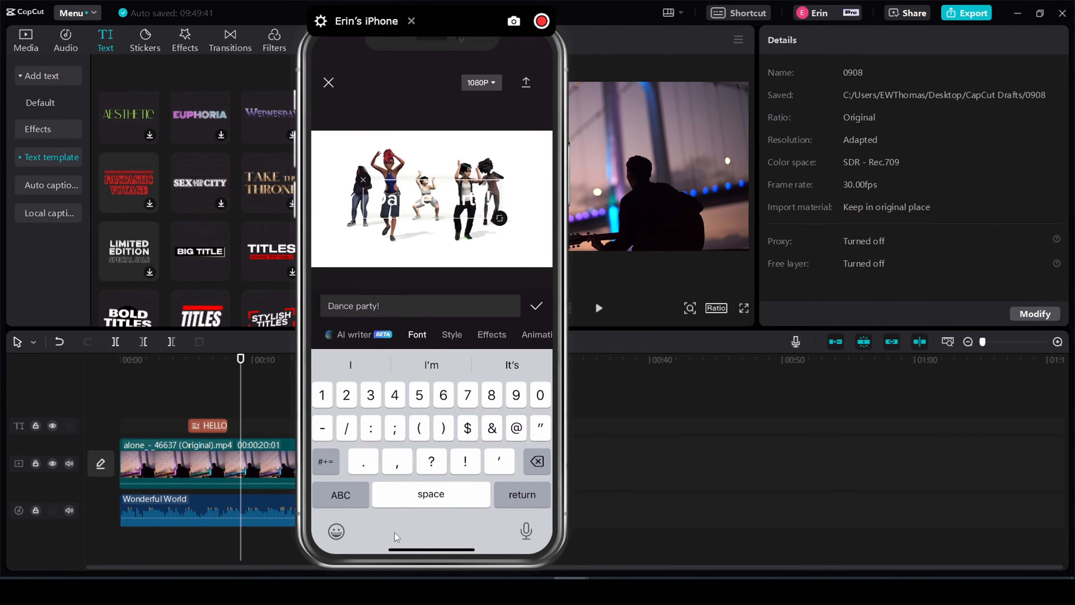
{"action": "left_click", "coordinate": [535, 304]}
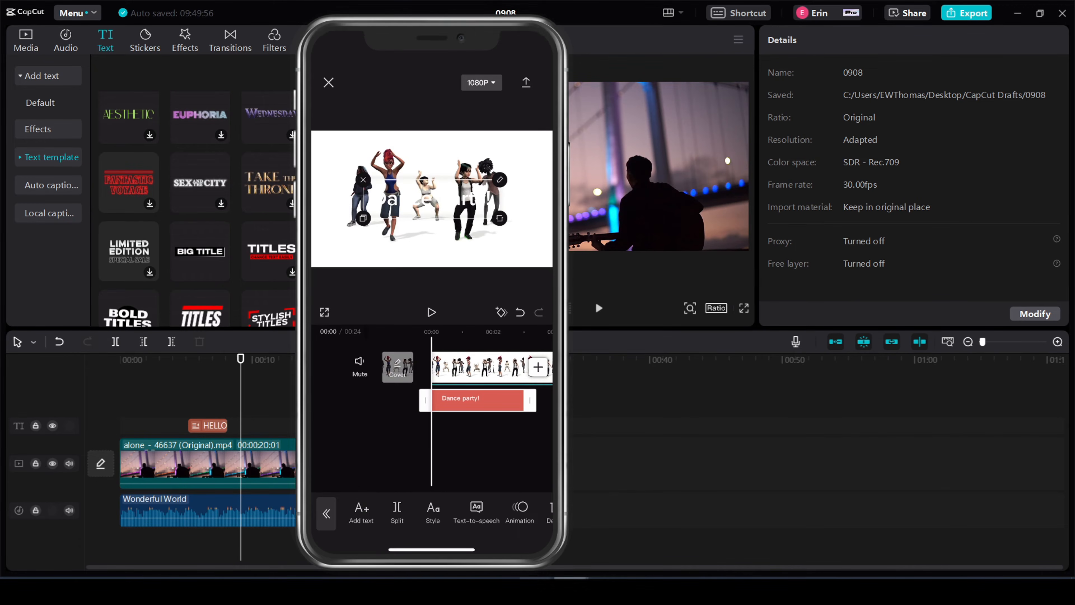
- Apply the pink-outlined preset style to the "Dance party!" text and place it in the lower-left corner of the frame
{"action": "left_click", "coordinate": [441, 526]}
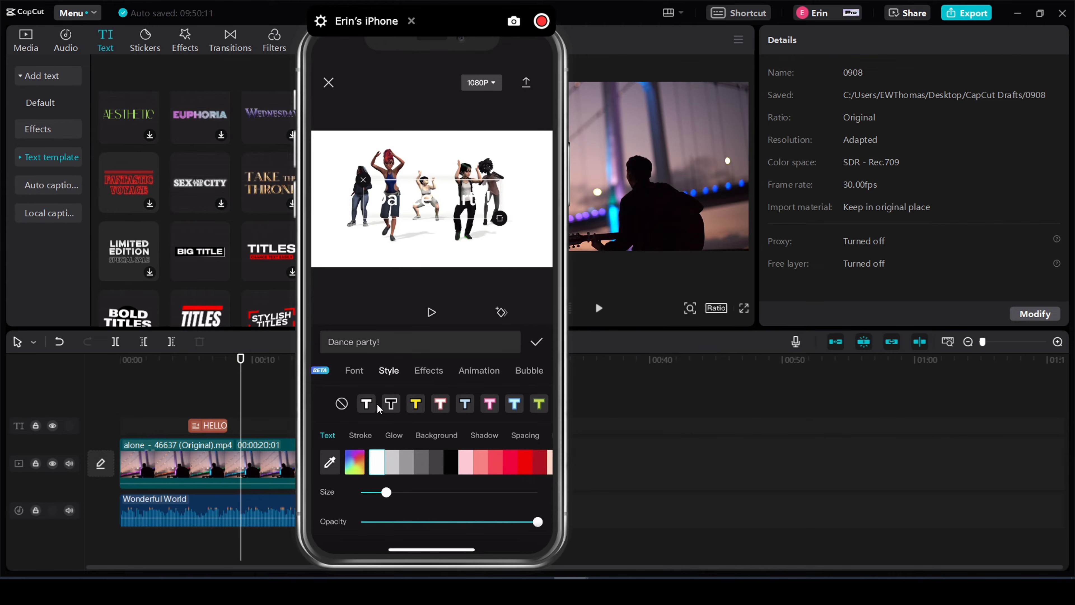
{"action": "left_click", "coordinate": [487, 408]}
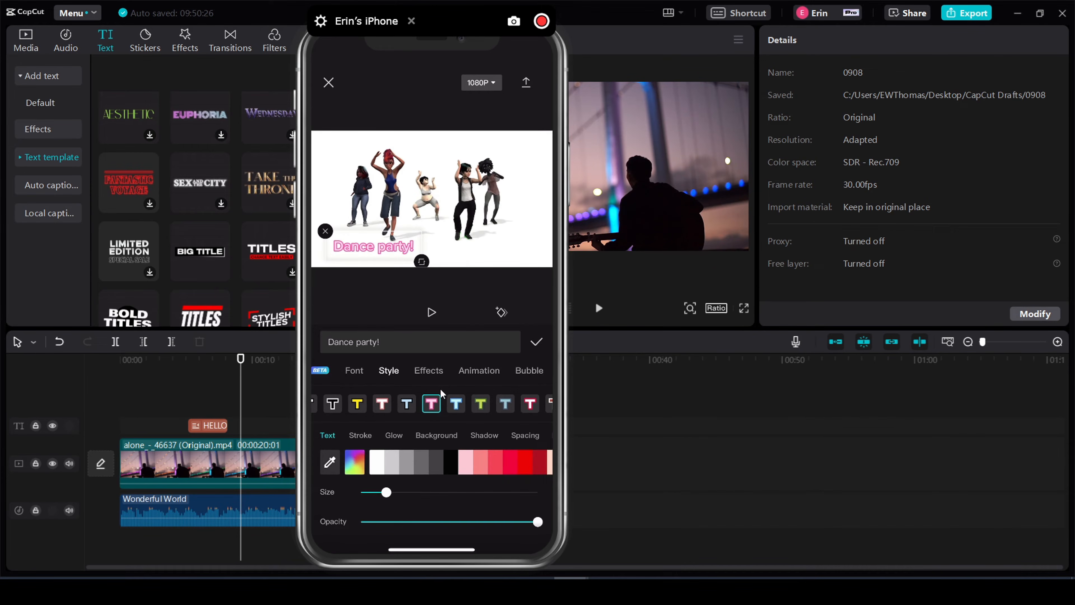
{"action": "left_click", "coordinate": [423, 373]}
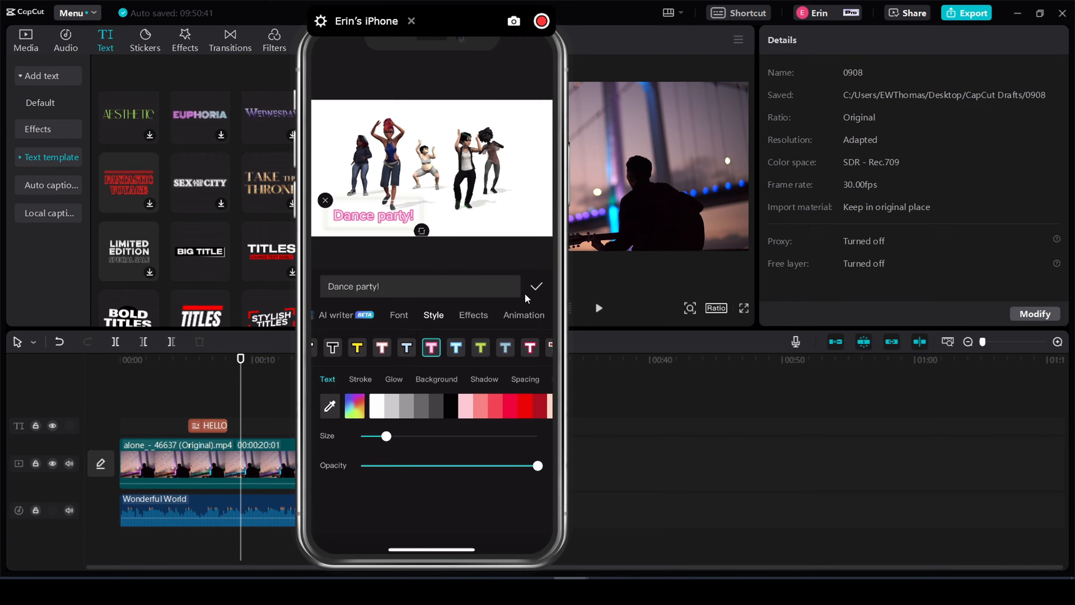
{"action": "left_click", "coordinate": [535, 293]}
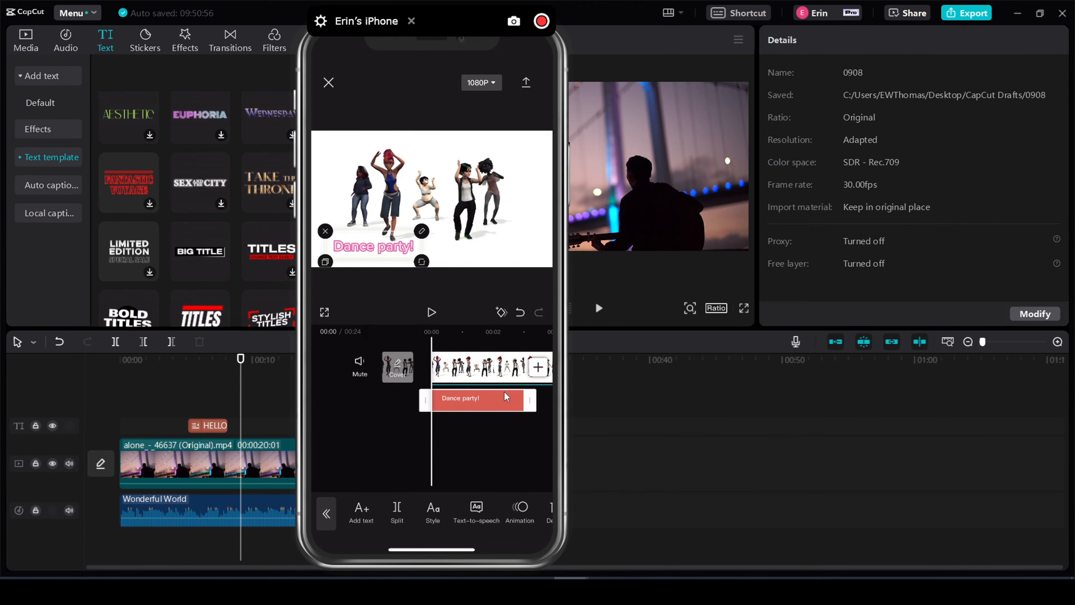
- Shorten the "Dance party!" text clip and start it about one second into the video, checking the timing in playback
{"action": "left_click_drag", "start_coordinate": [525, 402], "coordinate": [482, 401]}
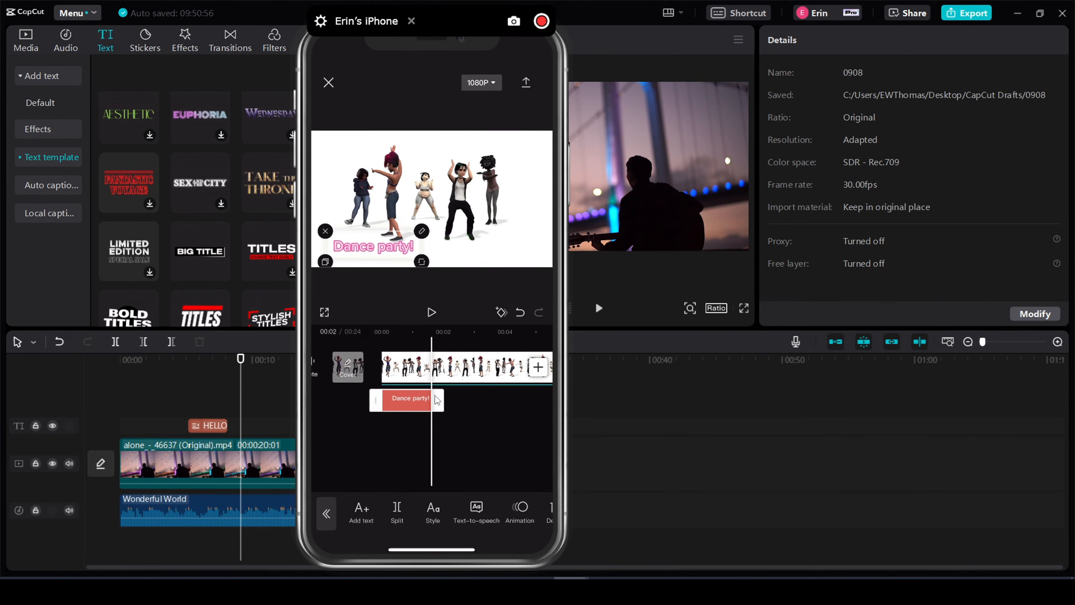
{"action": "left_click", "coordinate": [409, 399]}
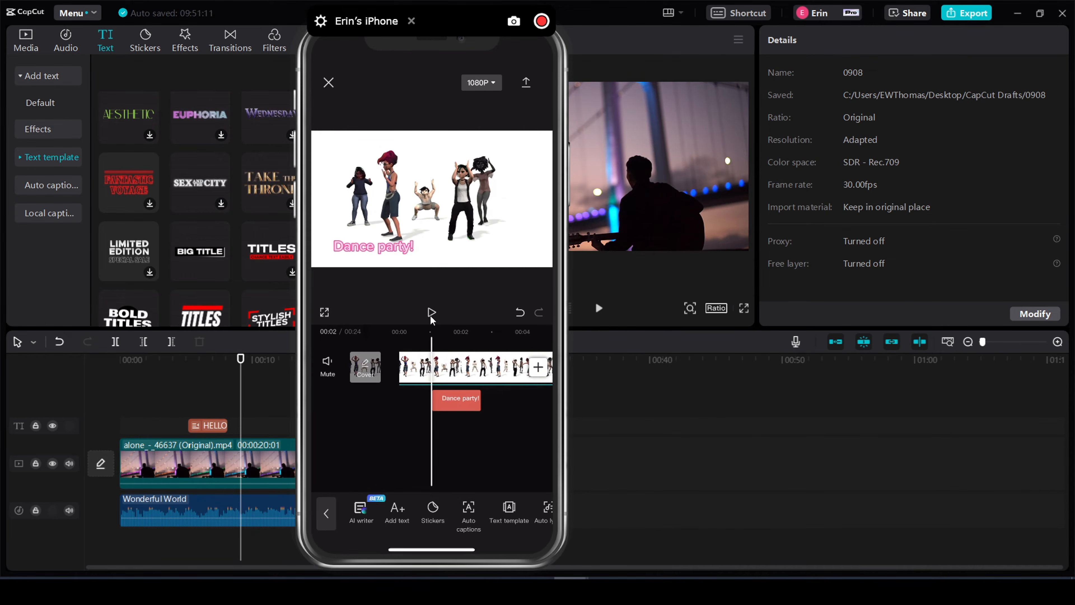
{"action": "left_click_drag", "start_coordinate": [430, 315], "coordinate": [422, 313]}
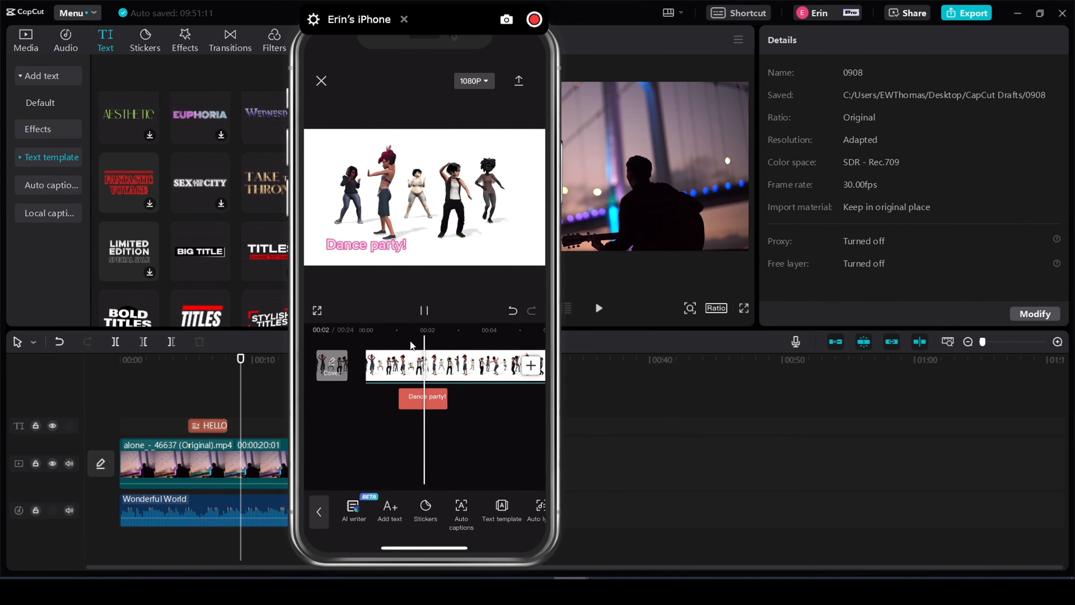
{"action": "left_click", "coordinate": [420, 317]}
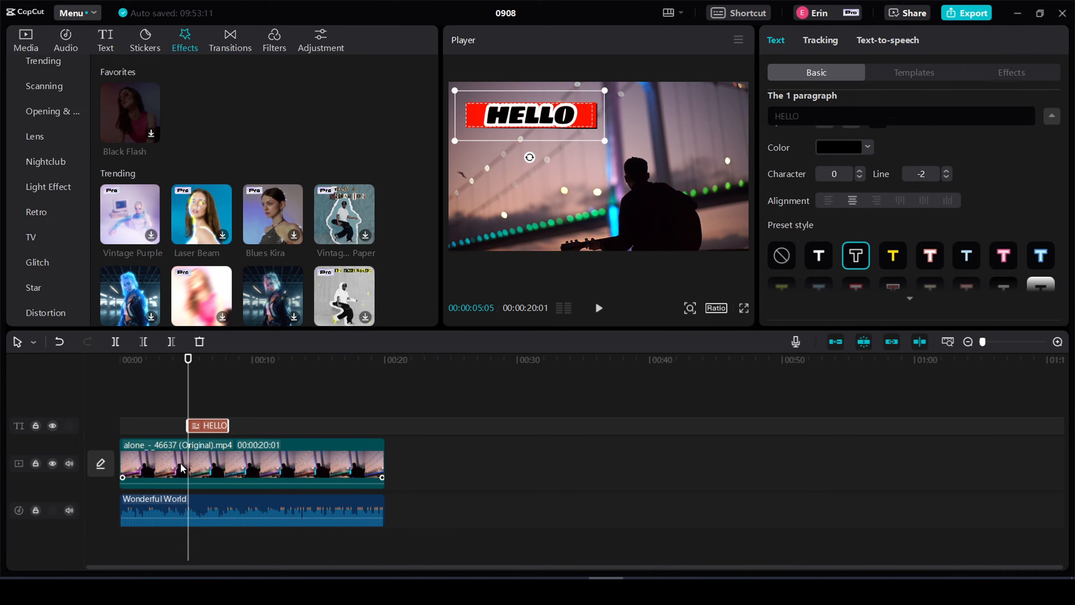
- Switch to the desktop app and split the guitarist video into four clips at about 00:05, 00:09 and 00:14
{"action": "left_click", "coordinate": [113, 343]}
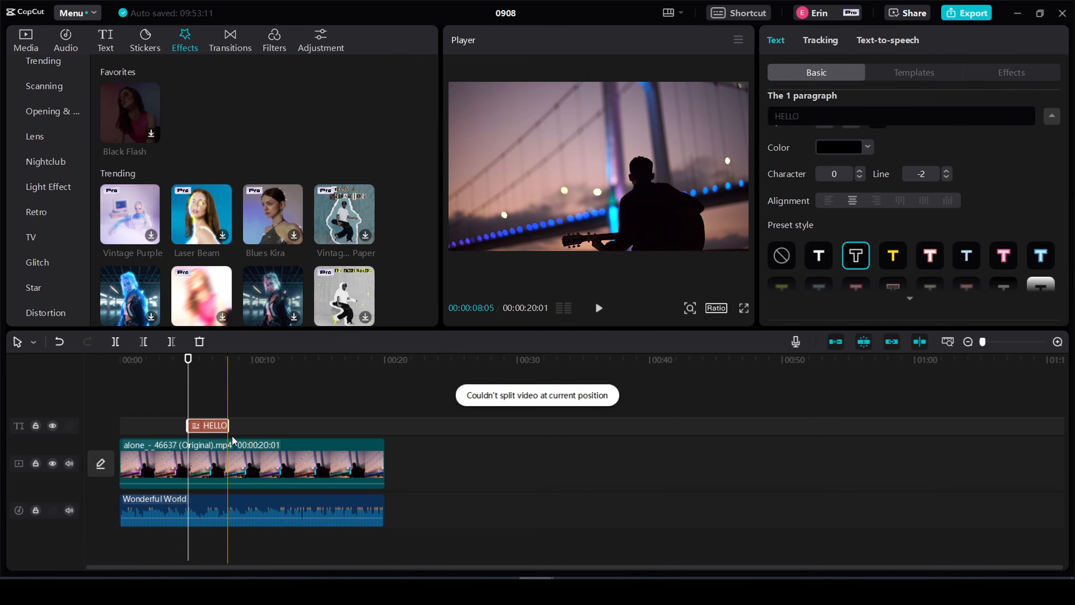
{"action": "left_click", "coordinate": [262, 427]}
{"action": "left_click", "coordinate": [239, 425]}
{"action": "left_click", "coordinate": [114, 343]}
{"action": "left_click", "coordinate": [303, 360]}
{"action": "left_click", "coordinate": [120, 343]}
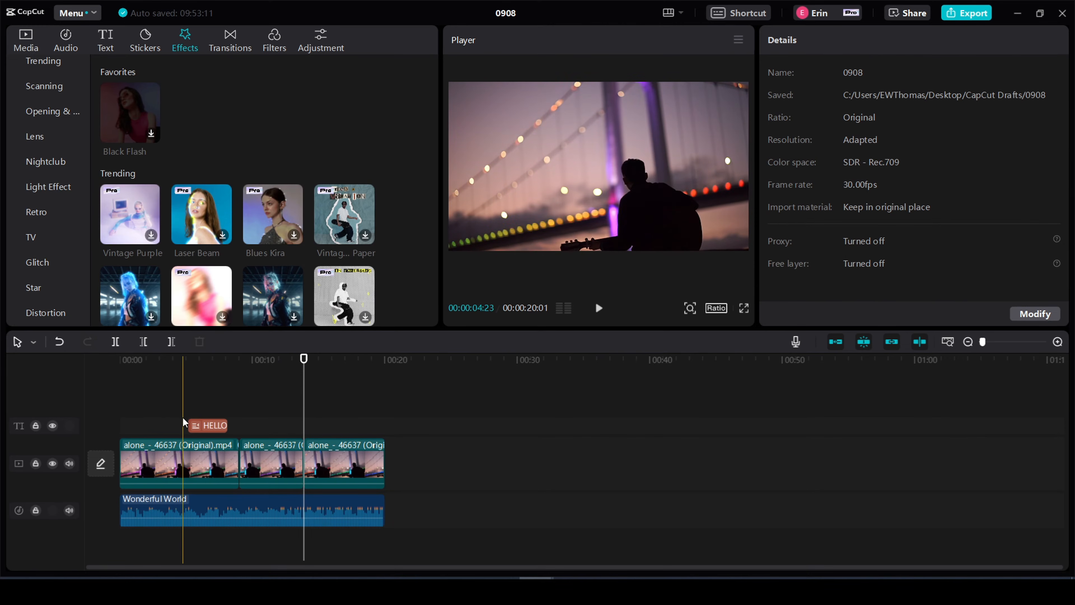
{"action": "left_click", "coordinate": [187, 416]}
{"action": "left_click", "coordinate": [122, 342]}
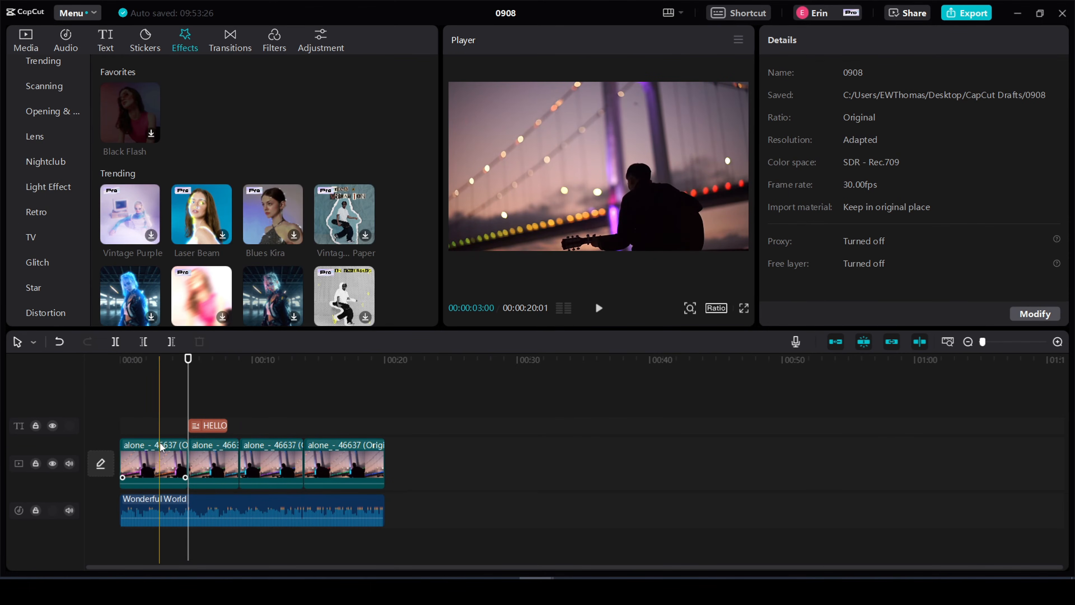
{"action": "left_click", "coordinate": [435, 456]}
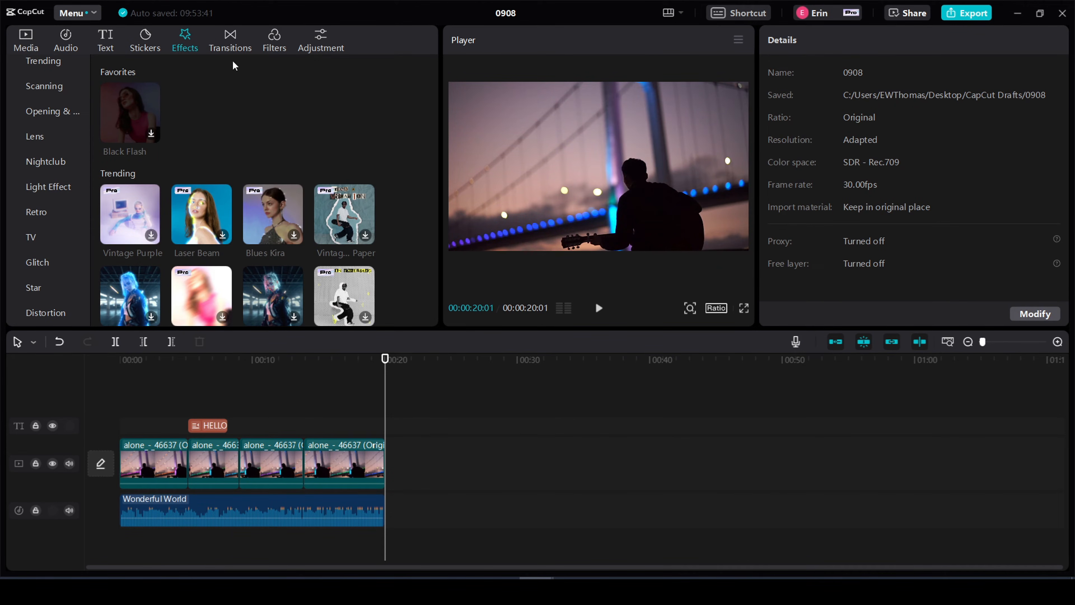
- Add the Trending transition Shake II between the first and second clips of the guitarist video
{"action": "left_click", "coordinate": [228, 42]}
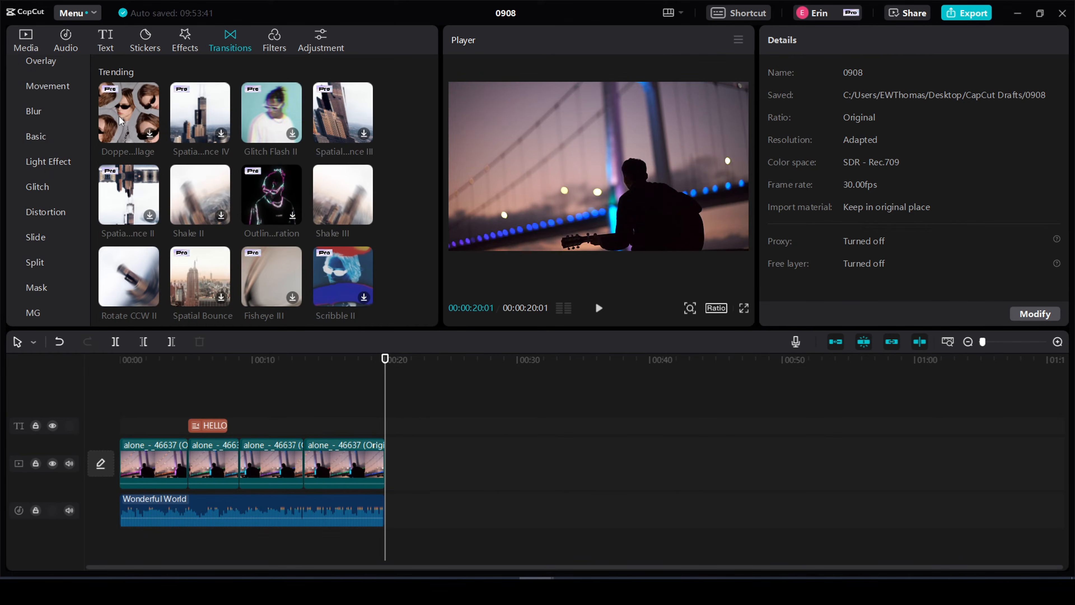
{"action": "left_click", "coordinate": [335, 195]}
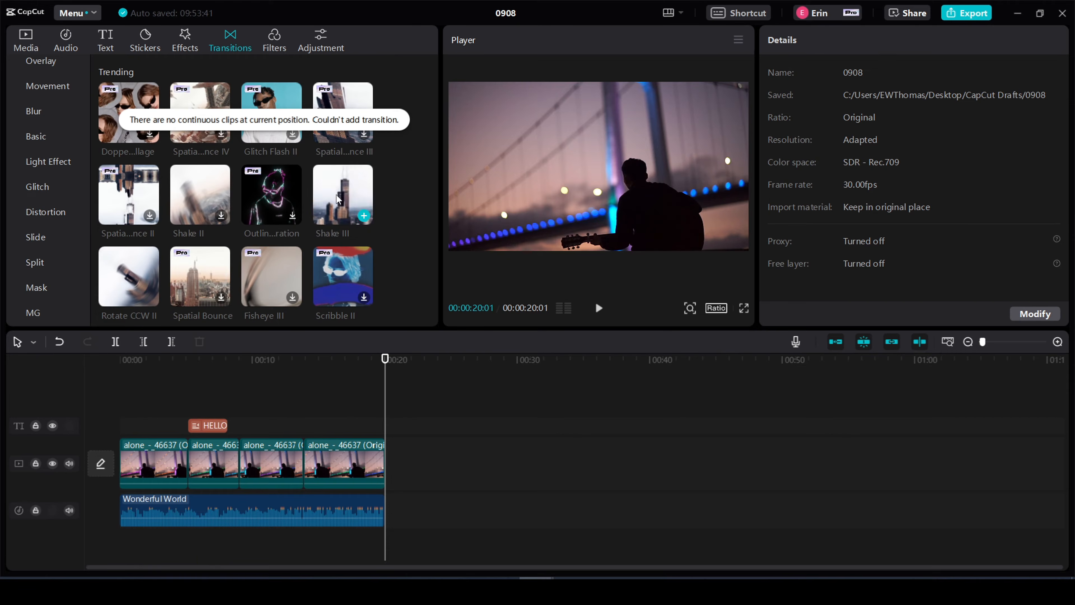
{"action": "left_click", "coordinate": [203, 461]}
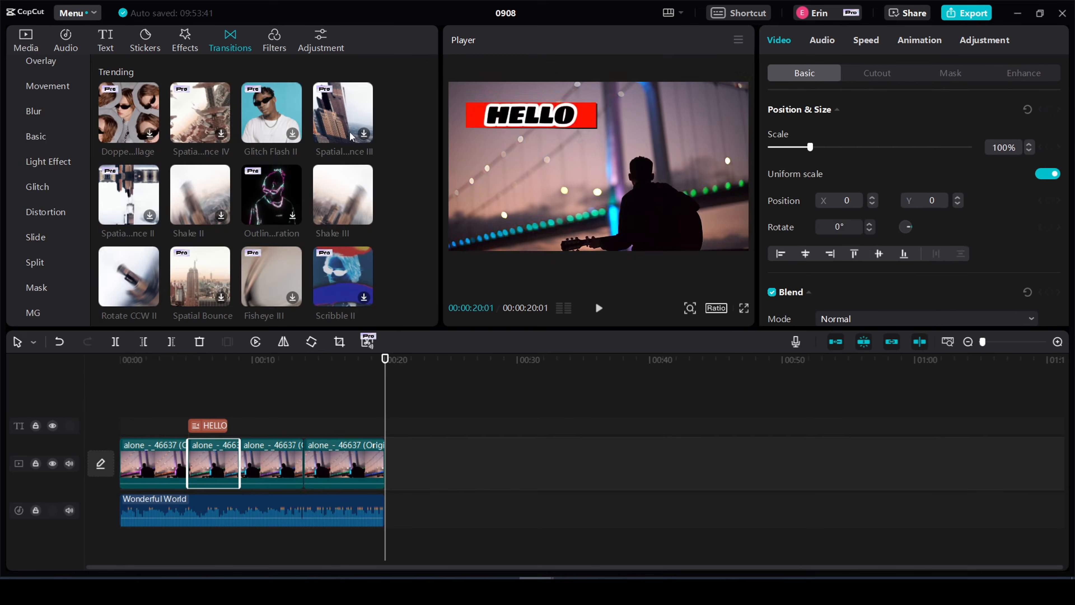
{"action": "scroll", "coordinate": [254, 169], "scroll_direction": "up", "scroll_amount": 2}
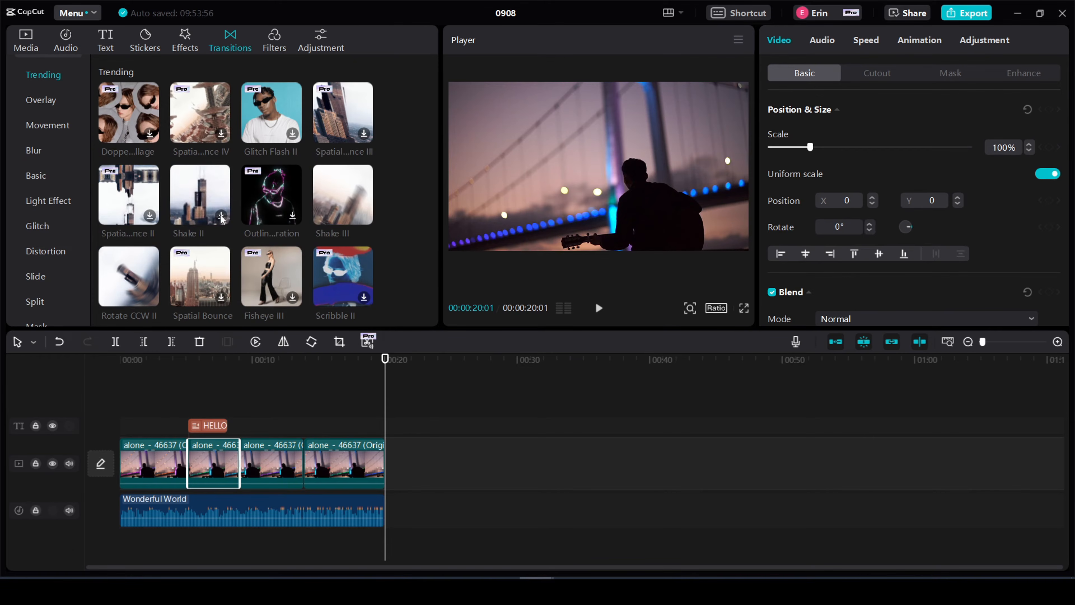
{"action": "left_click", "coordinate": [199, 201]}
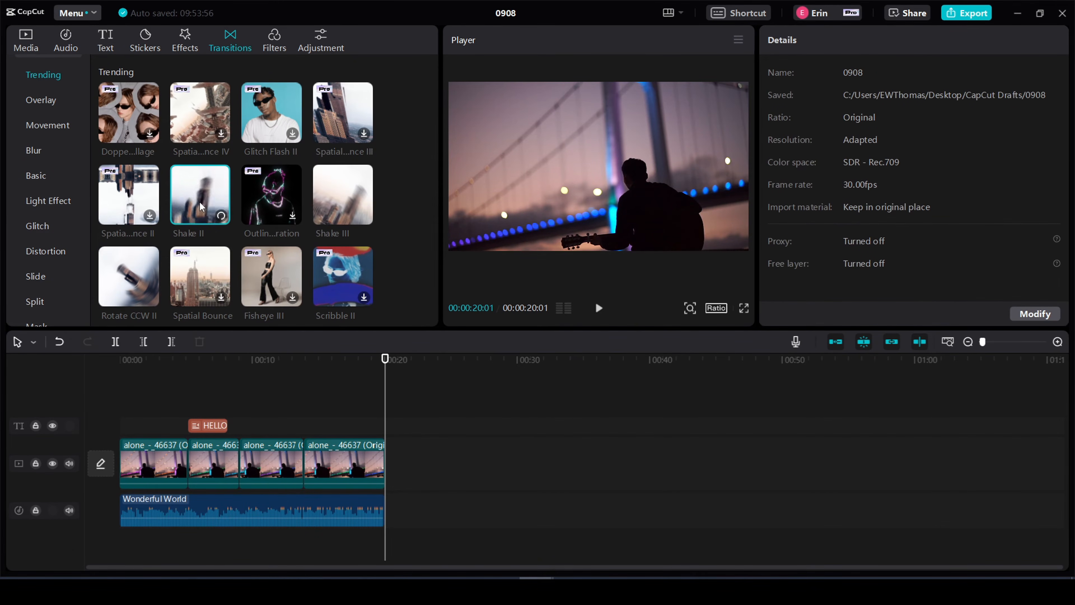
{"action": "left_click_drag", "start_coordinate": [200, 200], "coordinate": [186, 465]}
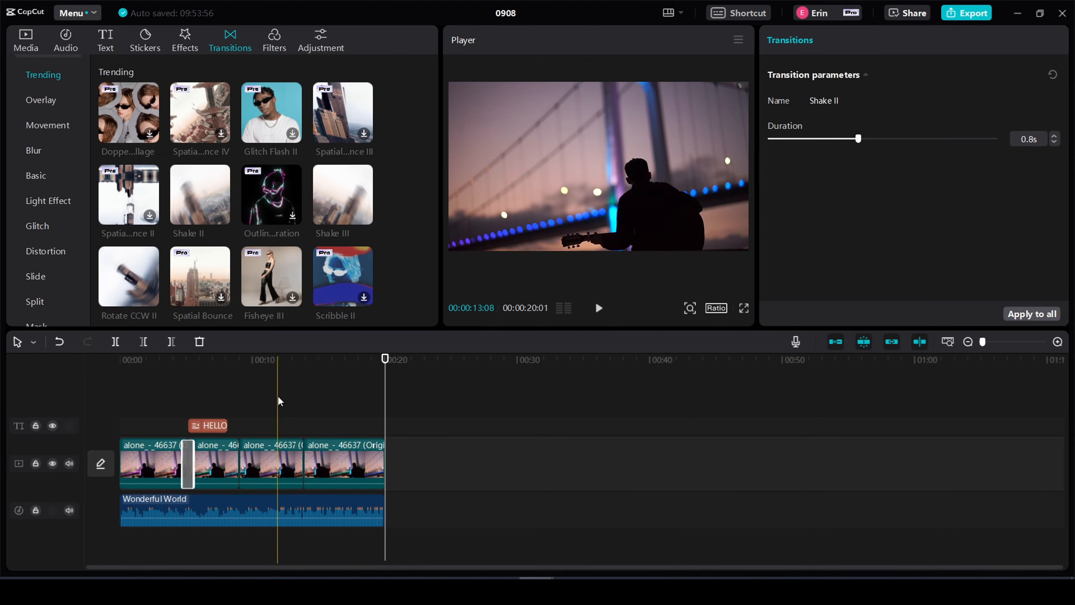
- Add the Shake II transition at the cuts near 00:09 and 00:14, and play the edit to check the transitions
{"action": "left_click", "coordinate": [186, 199]}
{"action": "mouse_move", "coordinate": [185, 201]}
{"action": "left_mouse_down"}
{"action": "mouse_move", "coordinate": [240, 419]}
{"action": "mouse_move", "coordinate": [237, 451]}
{"action": "left_mouse_up"}
{"action": "mouse_move", "coordinate": [200, 195]}
{"action": "left_mouse_down"}
{"action": "mouse_move", "coordinate": [284, 393]}
{"action": "mouse_move", "coordinate": [298, 466]}
{"action": "left_mouse_up"}
{"action": "left_click", "coordinate": [300, 465]}
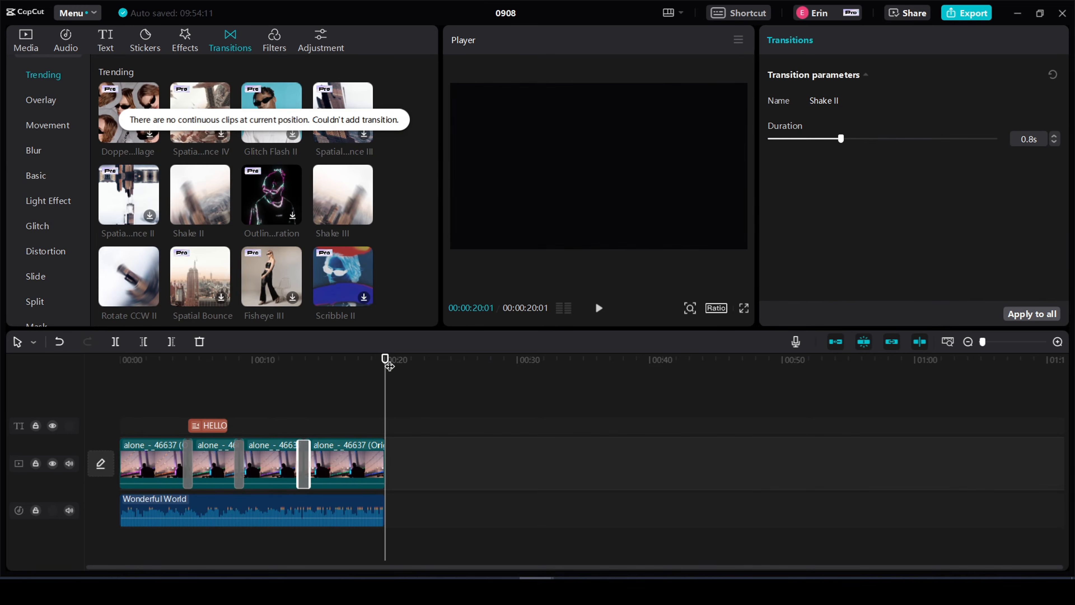
{"action": "left_click_drag", "start_coordinate": [387, 363], "coordinate": [169, 375]}
{"action": "left_click", "coordinate": [595, 308]}
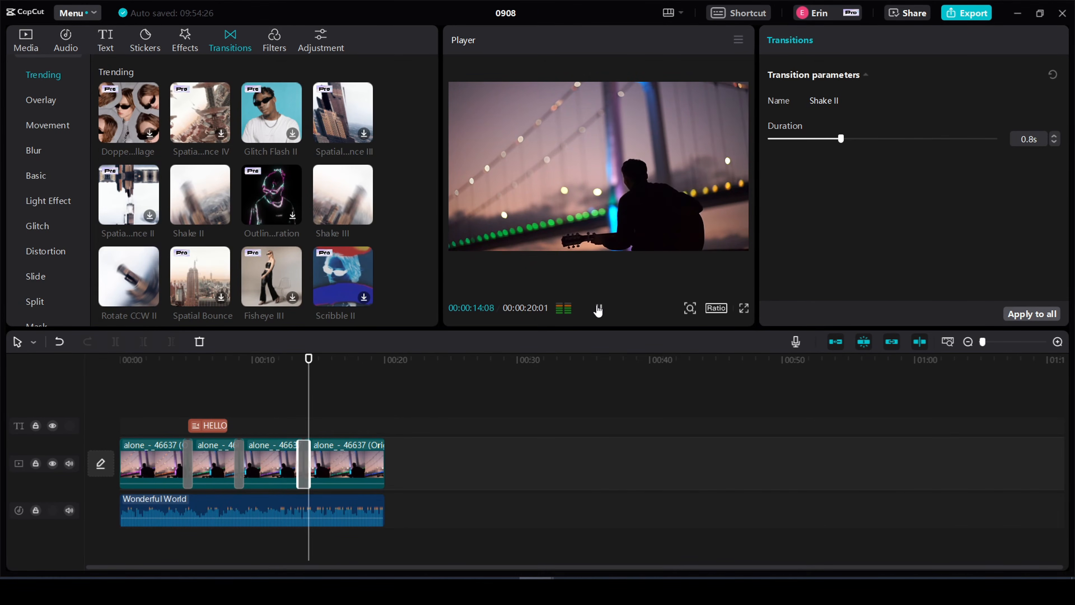
- Replace the transition before the final clip with Rotate CW II and play across that cut to check it
{"action": "scroll", "coordinate": [310, 206], "scroll_direction": "down", "scroll_amount": 4}
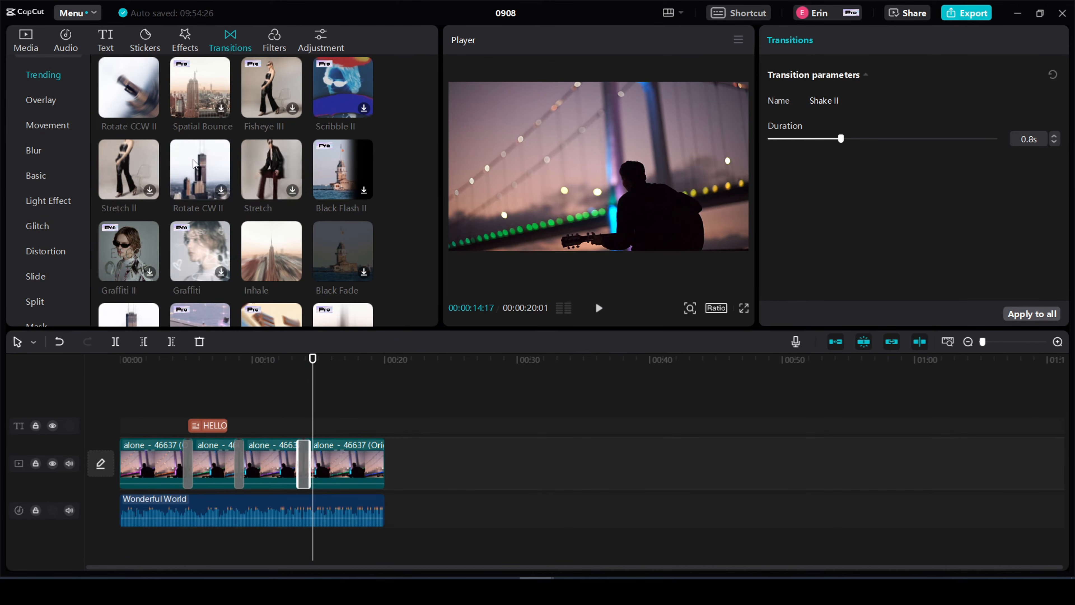
{"action": "left_click_drag", "start_coordinate": [200, 169], "coordinate": [301, 466]}
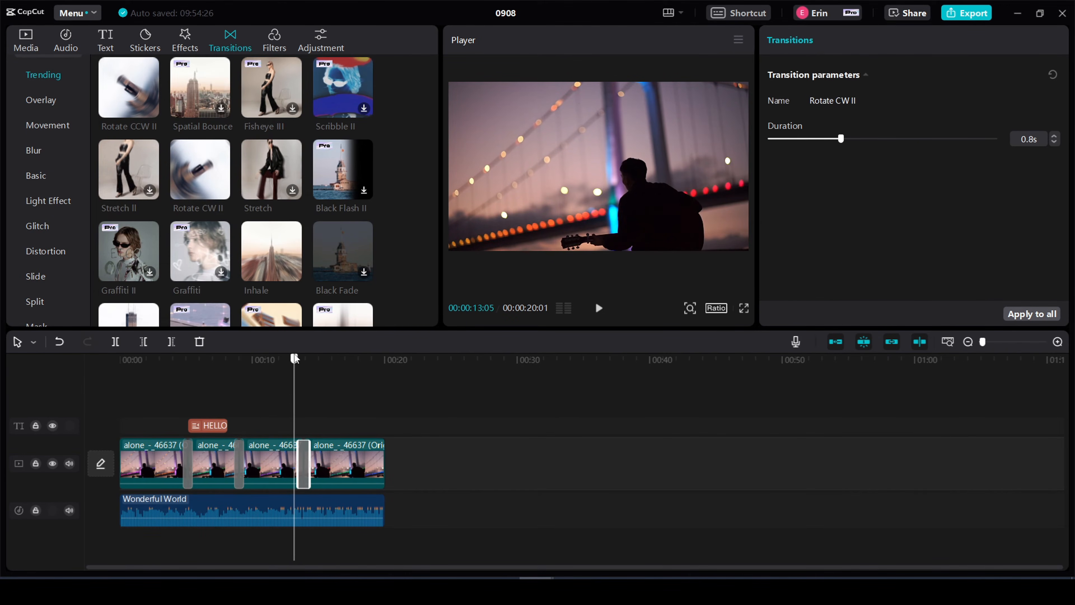
{"action": "left_click_drag", "start_coordinate": [295, 358], "coordinate": [276, 359]}
{"action": "left_click", "coordinate": [599, 308]}
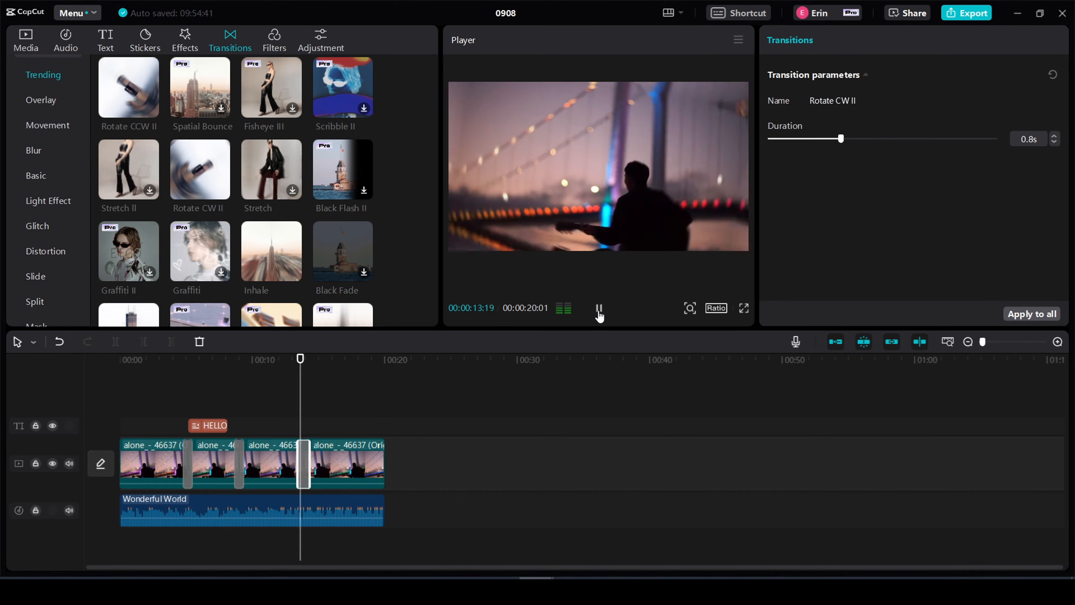
{"action": "left_click", "coordinate": [598, 312]}
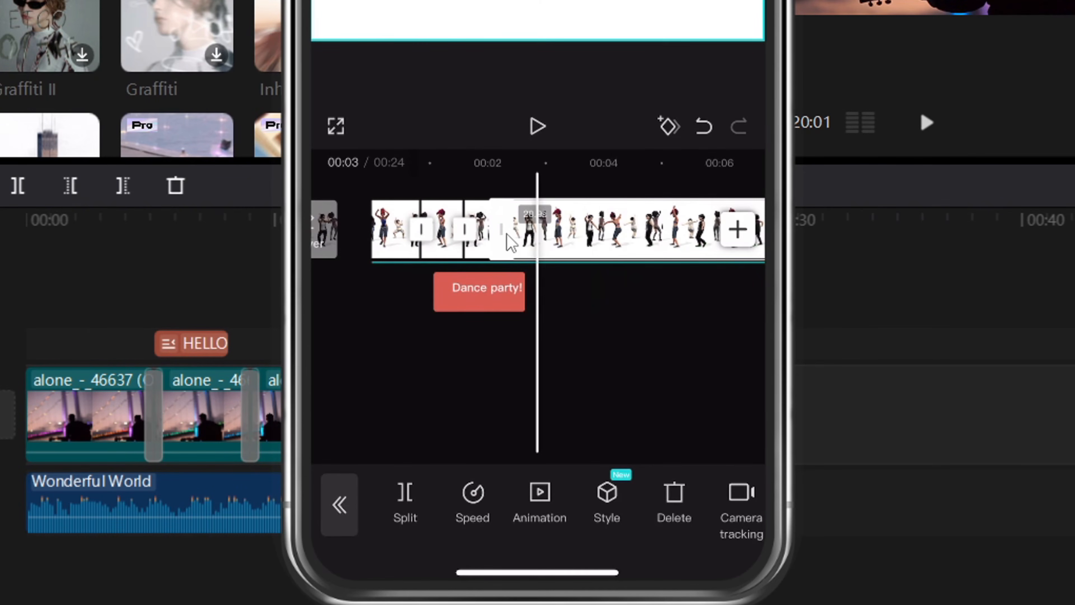
- Switch to the iPhone project and apply the Black Flash II transition to all cuts in the dancers video
{"action": "scroll", "coordinate": [503, 242], "scroll_direction": "left", "scroll_amount": 2}
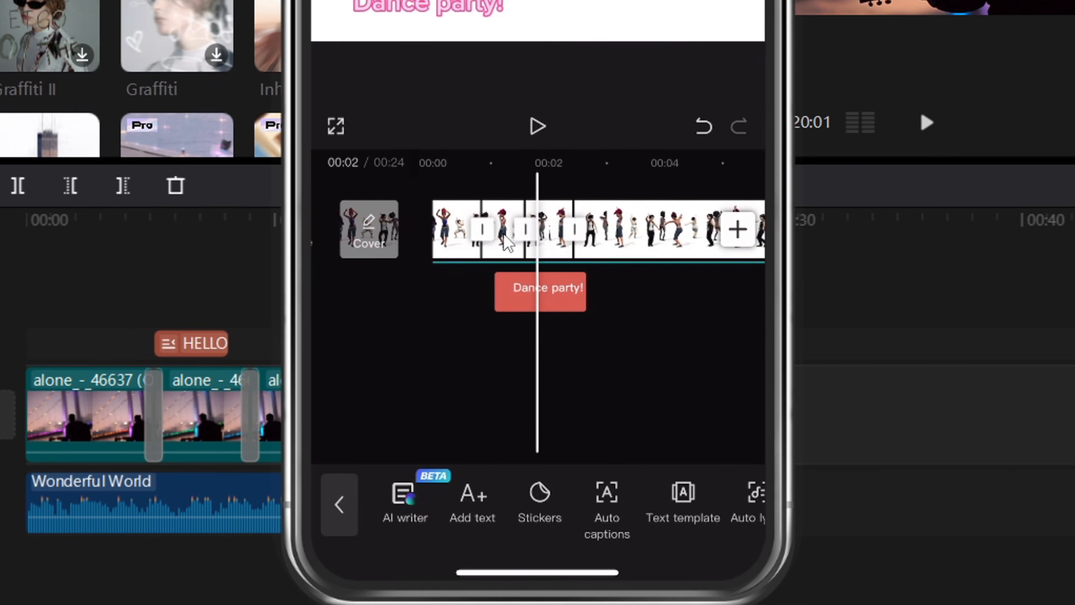
{"action": "left_click", "coordinate": [503, 236]}
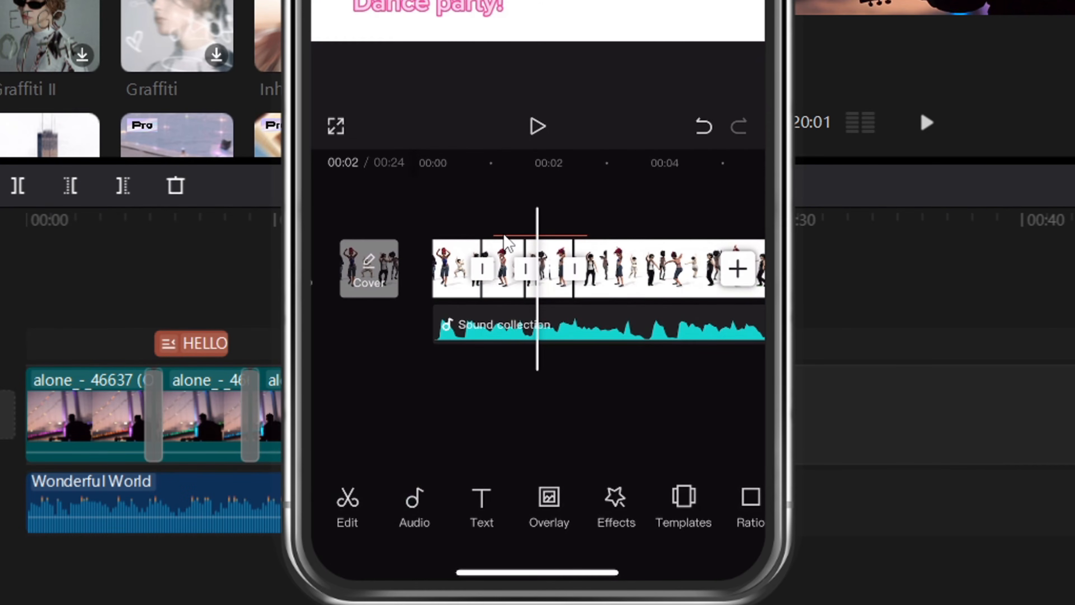
{"action": "scroll", "coordinate": [504, 236], "scroll_direction": "left", "scroll_amount": 1}
{"action": "left_click", "coordinate": [503, 236]}
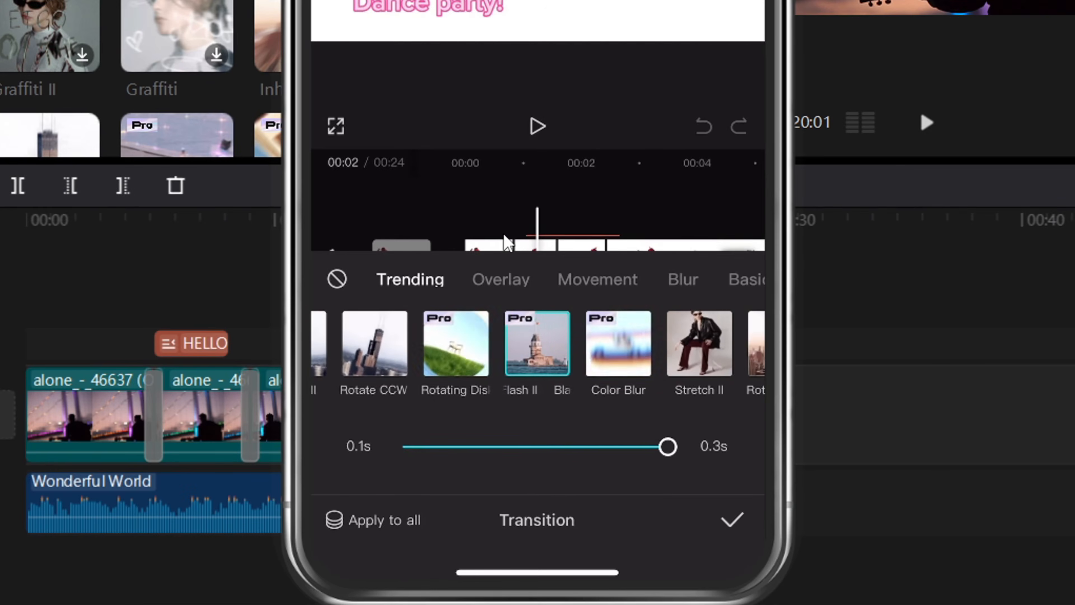
{"action": "left_click", "coordinate": [362, 535]}
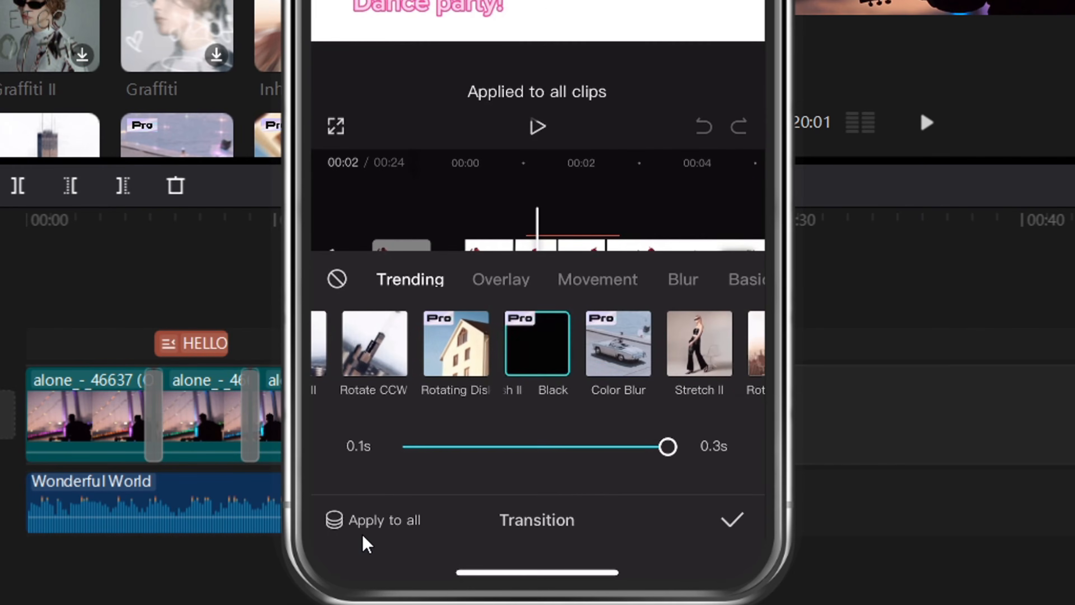
{"action": "left_click", "coordinate": [734, 525]}
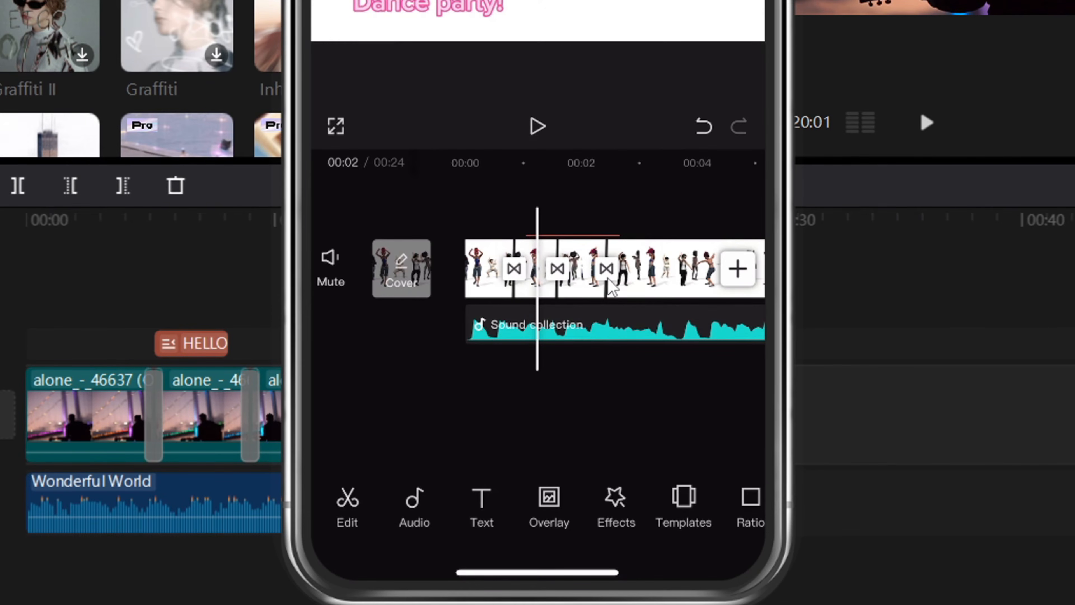
- Play the dancers video from near its start to check the transitions at the cuts
{"action": "scroll", "coordinate": [612, 288], "scroll_direction": "left", "scroll_amount": 2}
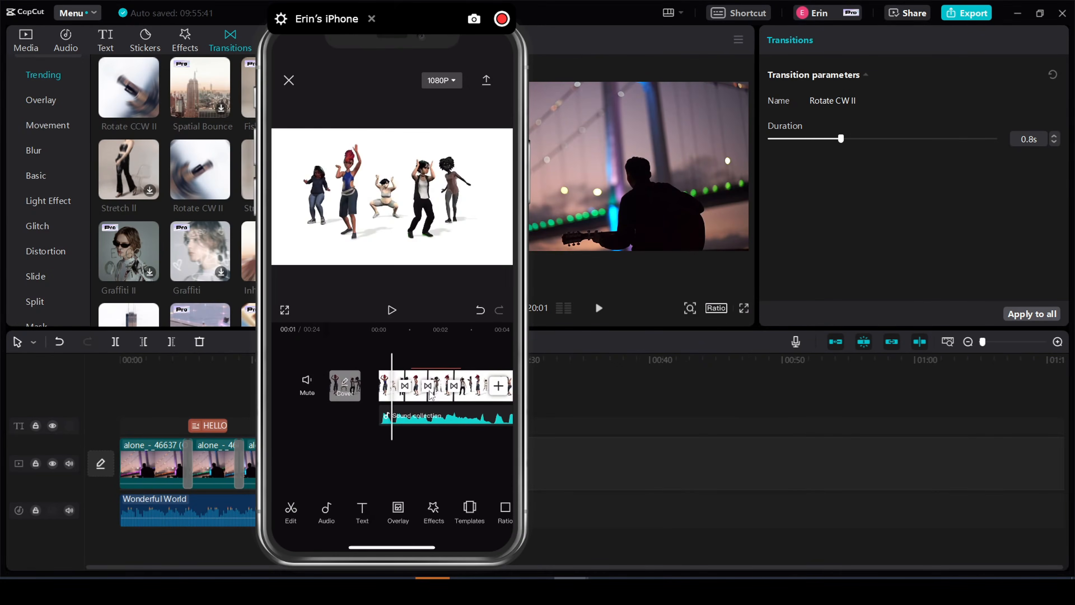
{"action": "key", "text": "space"}
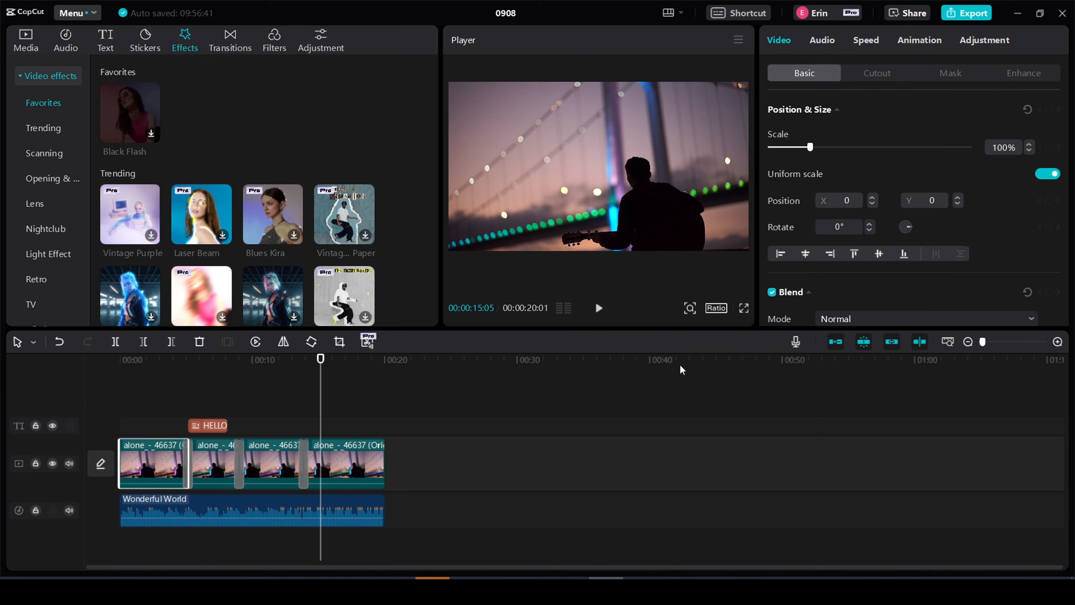
- Return to the desktop guitarist project and apply the Trending video effect Spectrum Scanning to the first clip
{"action": "left_click_drag", "start_coordinate": [320, 361], "coordinate": [135, 359]}
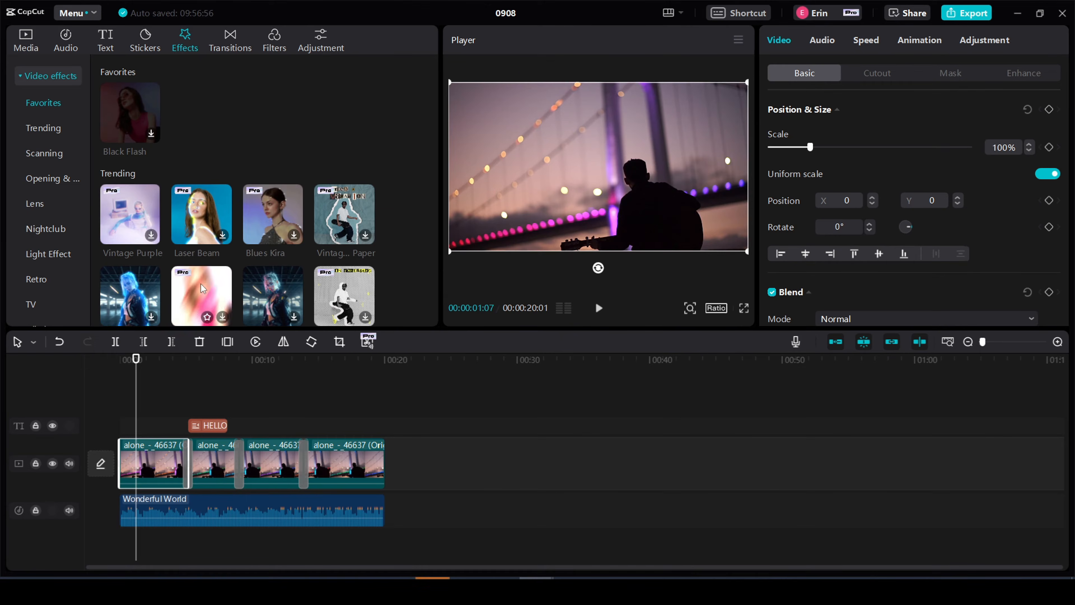
{"action": "scroll", "coordinate": [253, 266], "scroll_direction": "down", "scroll_amount": 2}
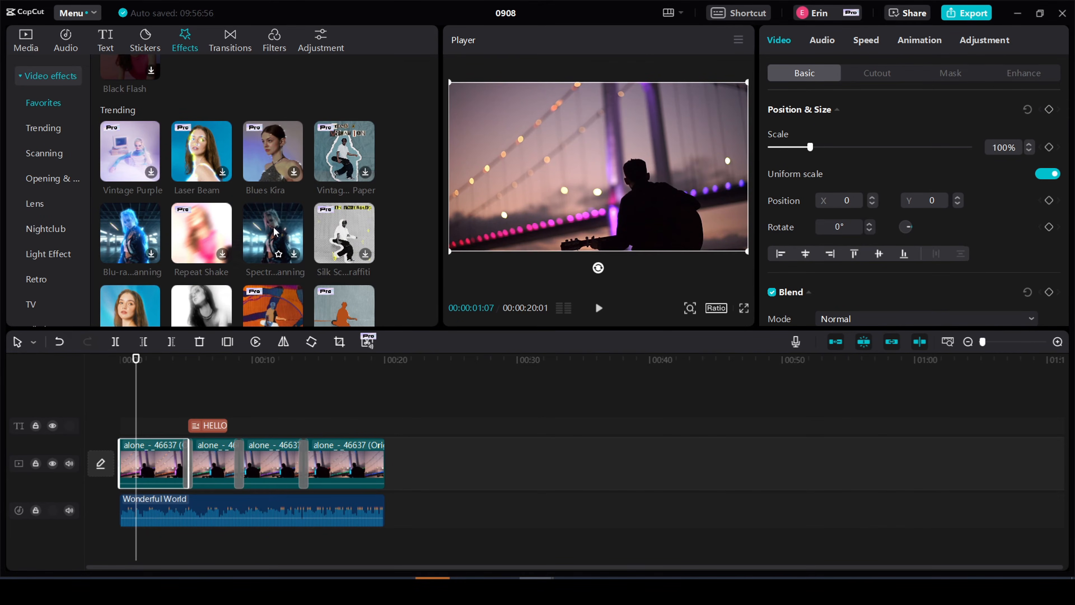
{"action": "left_click", "coordinate": [294, 255]}
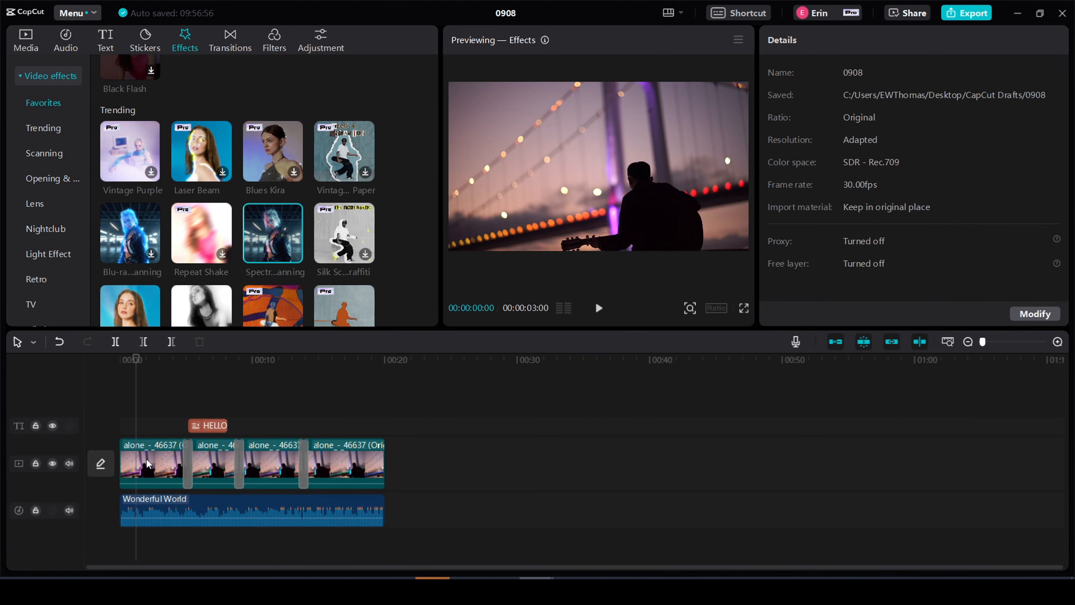
{"action": "left_click_drag", "start_coordinate": [273, 233], "coordinate": [139, 454]}
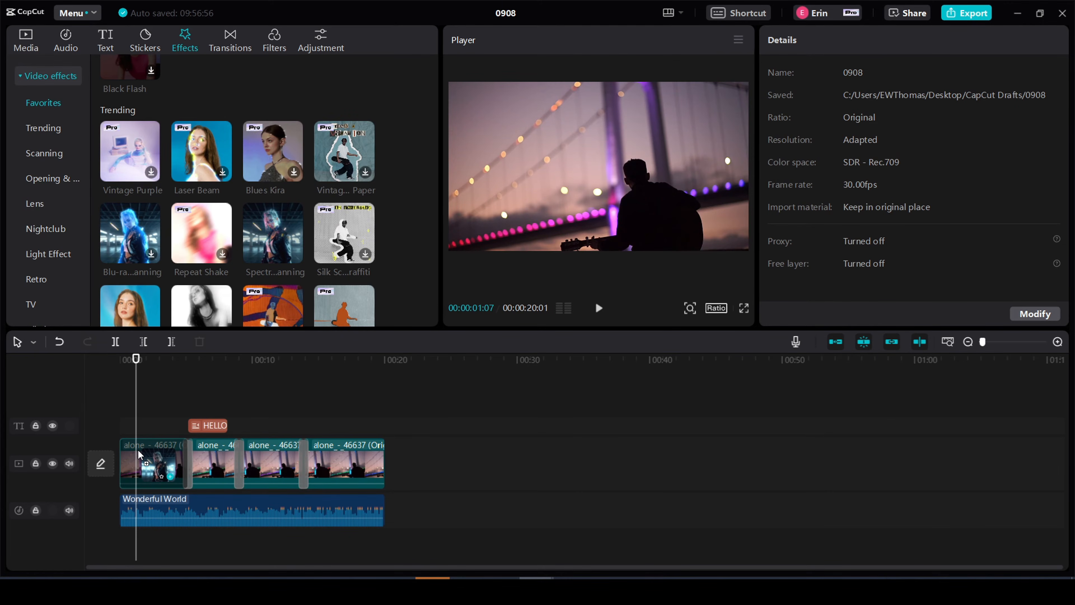
{"action": "left_click_drag", "start_coordinate": [139, 454], "coordinate": [132, 470]}
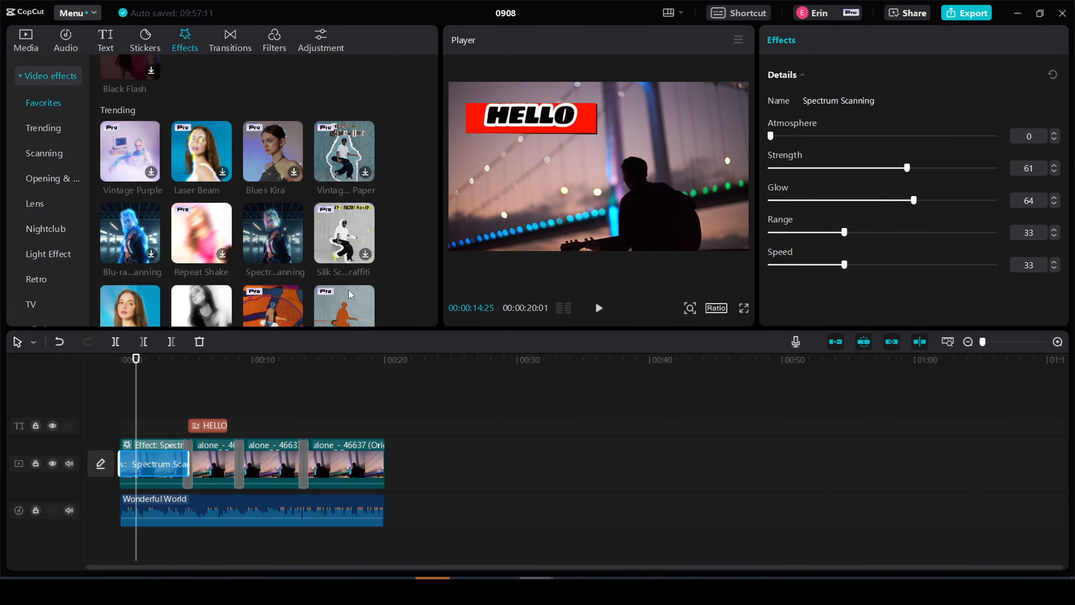
- Apply the Flash Vibration effect to the second guitarist clip and Negative Graffiti III to the third clip
{"action": "scroll", "coordinate": [297, 279], "scroll_direction": "down", "scroll_amount": 2}
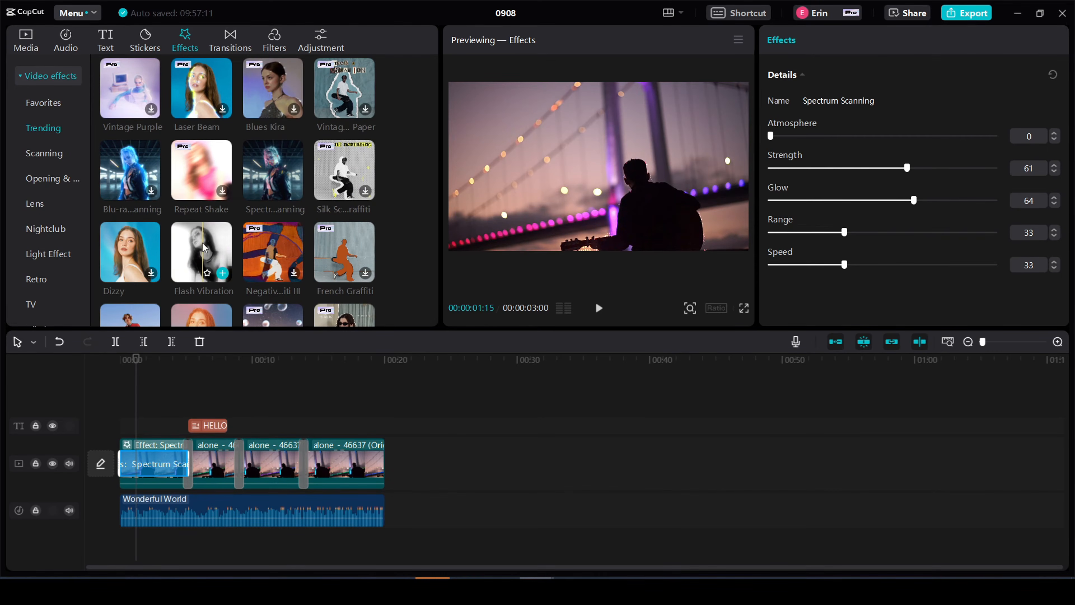
{"action": "left_click_drag", "start_coordinate": [203, 255], "coordinate": [204, 462]}
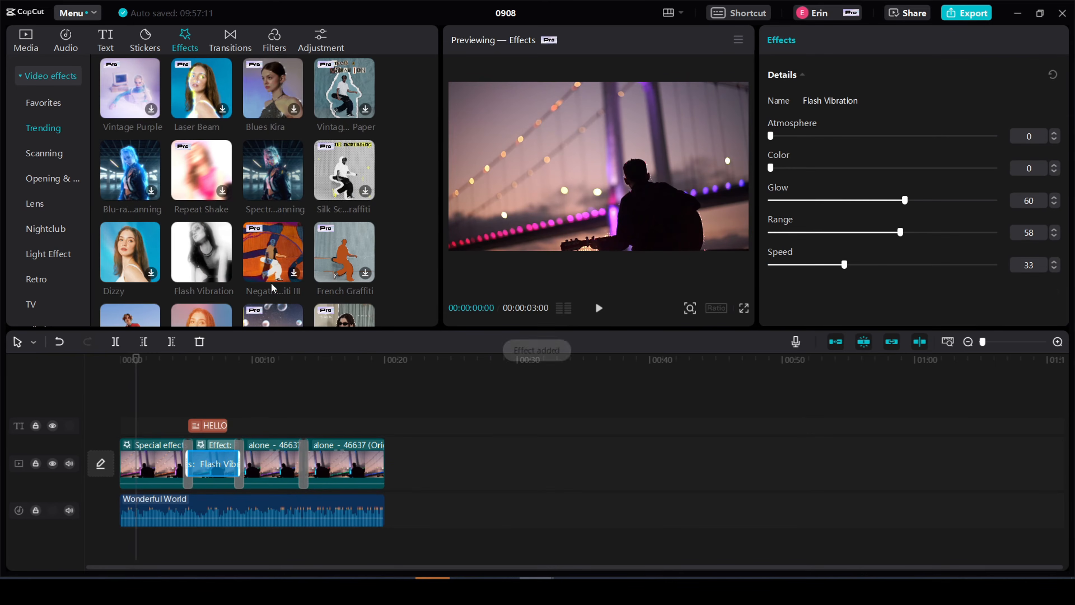
{"action": "left_click_drag", "start_coordinate": [273, 254], "coordinate": [269, 461]}
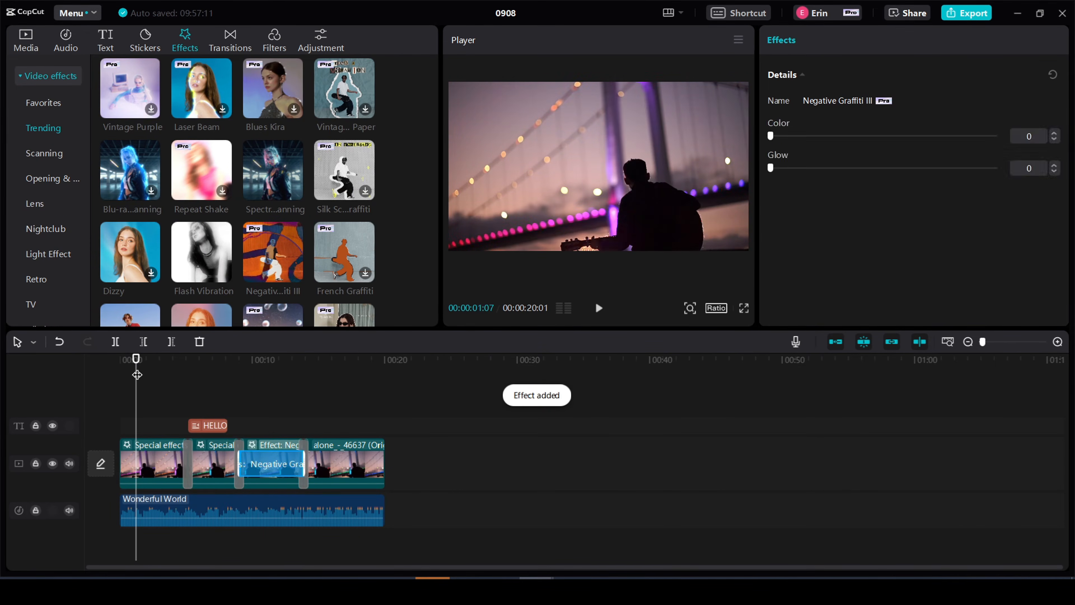
- Play the guitarist edit from the beginning through the third clip to check the added effects
{"action": "left_click_drag", "start_coordinate": [135, 360], "coordinate": [140, 360]}
{"action": "left_click", "coordinate": [121, 360]}
{"action": "left_click", "coordinate": [595, 309]}
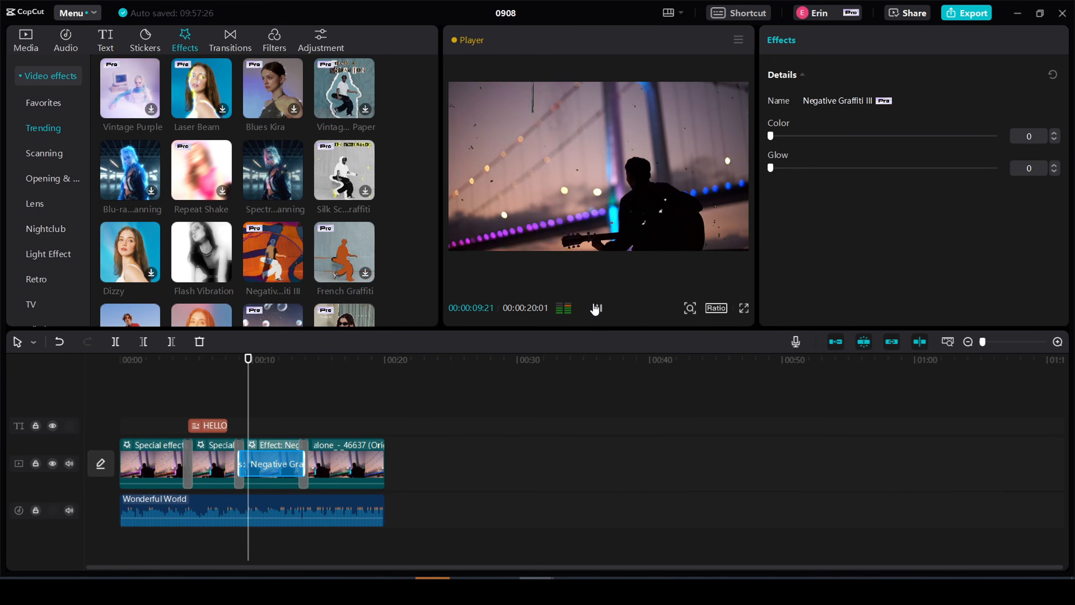
{"action": "left_click", "coordinate": [595, 308]}
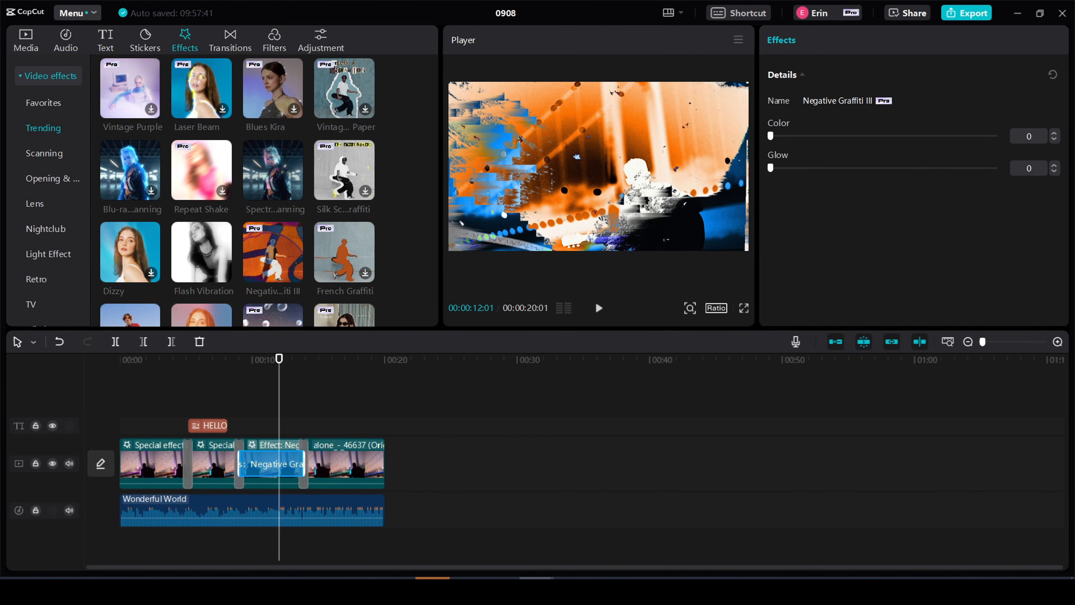
- Switch to the iPhone project, add the Trending video effect Edge Glow to the dancers video and open its adjustment settings
{"action": "left_click_drag", "start_coordinate": [1073, 47], "coordinate": [449, 47]}
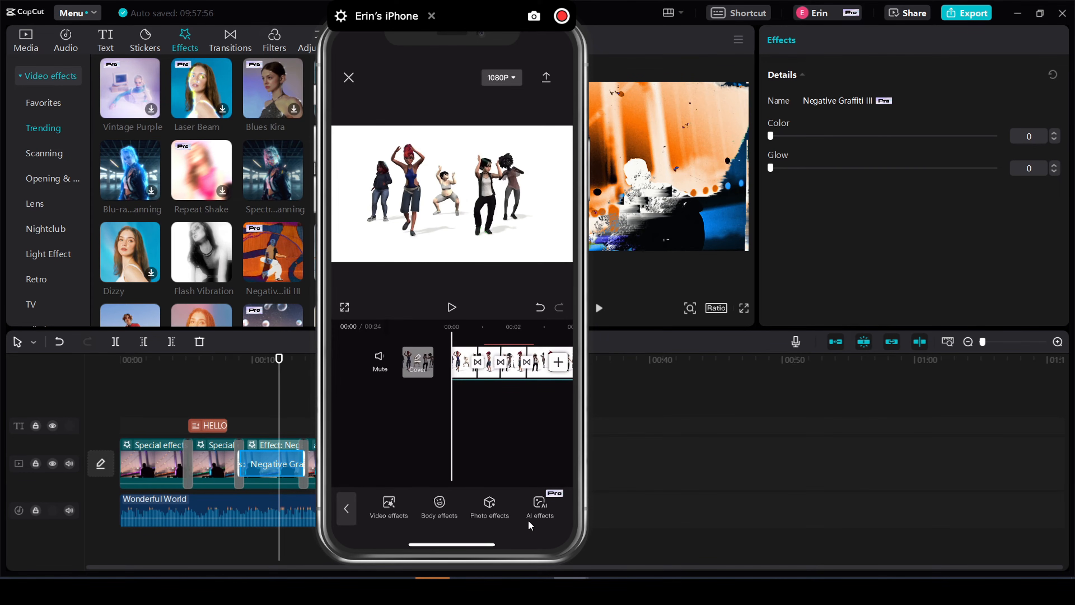
{"action": "left_click", "coordinate": [381, 508]}
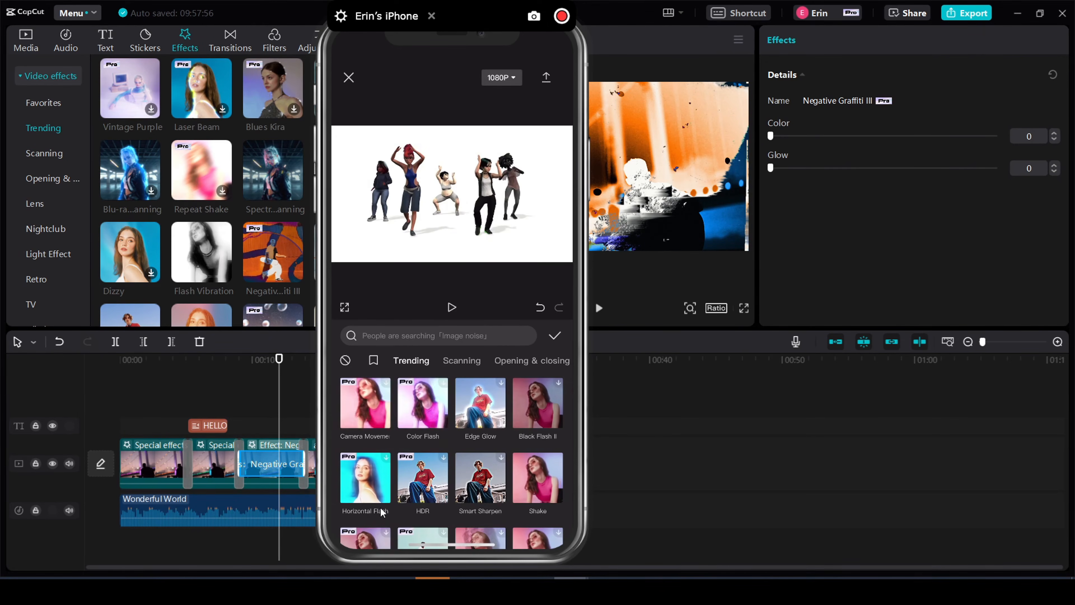
{"action": "left_click", "coordinate": [492, 424]}
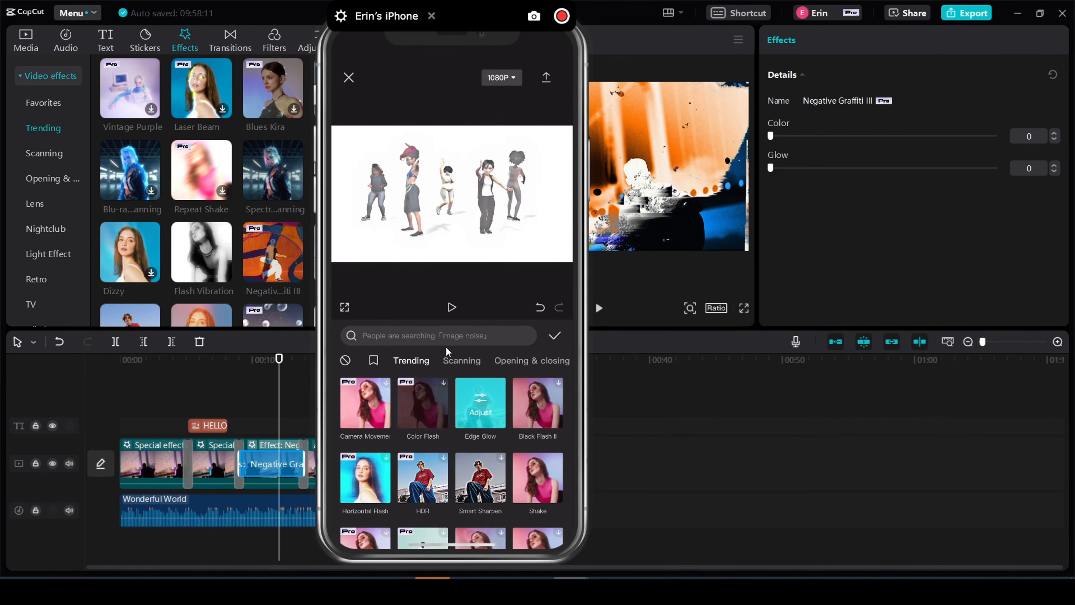
{"action": "left_click", "coordinate": [463, 419]}
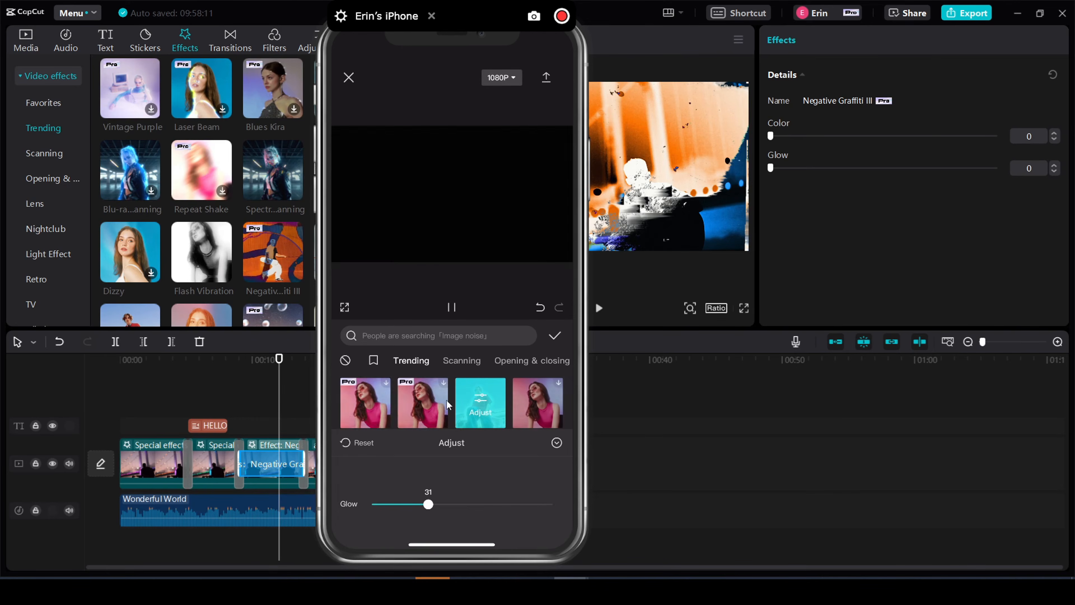
- Stop the preview, close the Edge Glow adjustments and choose the Trending video effect Holoscan for the dancers video
{"action": "left_click", "coordinate": [448, 312]}
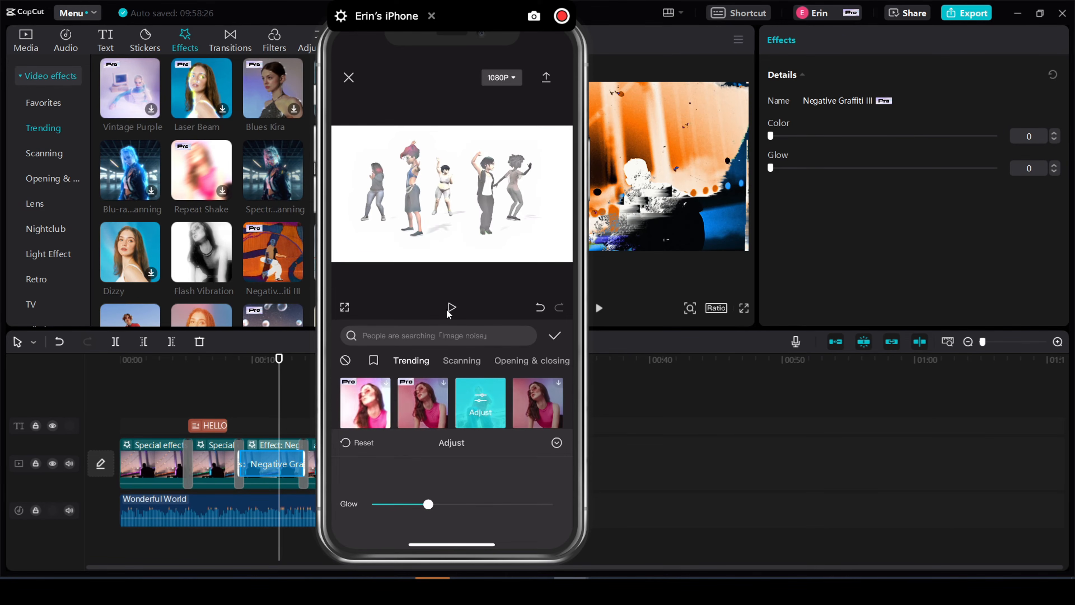
{"action": "left_click", "coordinate": [550, 439]}
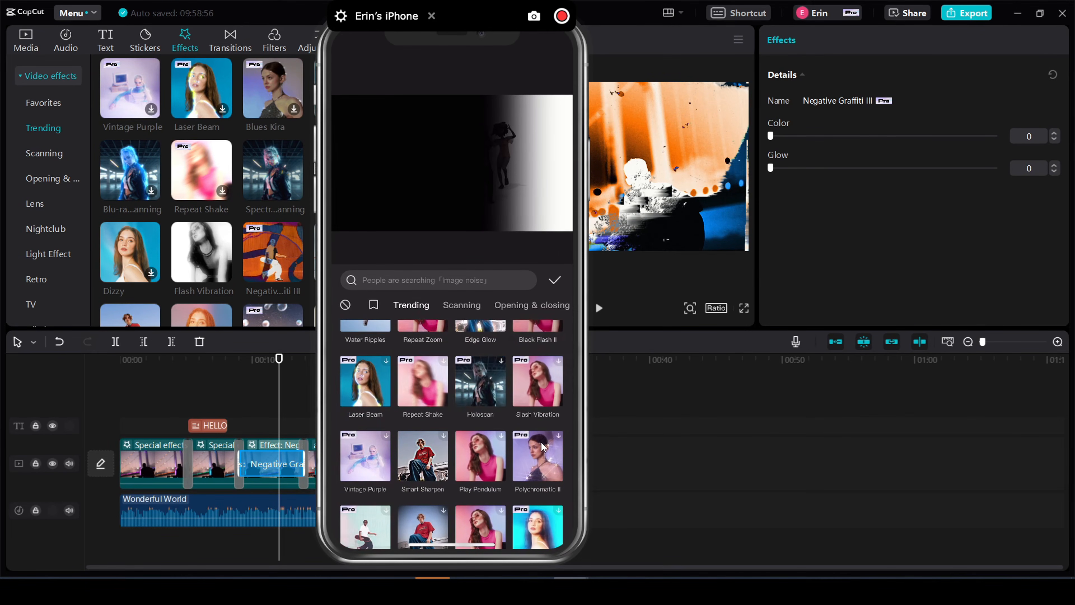
{"action": "left_click", "coordinate": [483, 391]}
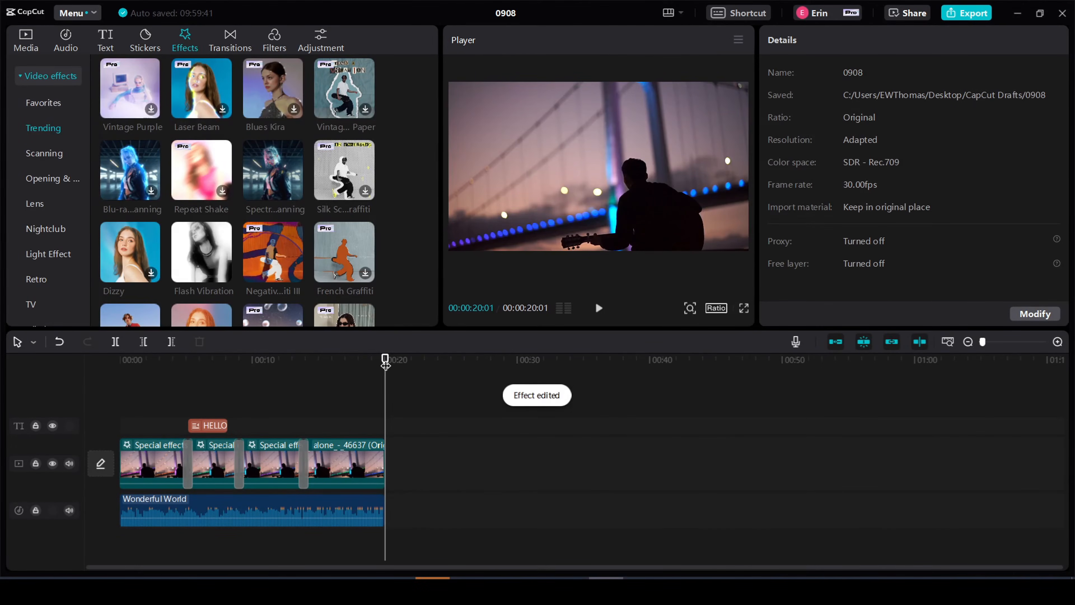
- Return to the desktop project and slow the first guitarist clip to 0.5x speed
{"action": "left_click_drag", "start_coordinate": [384, 359], "coordinate": [87, 359]}
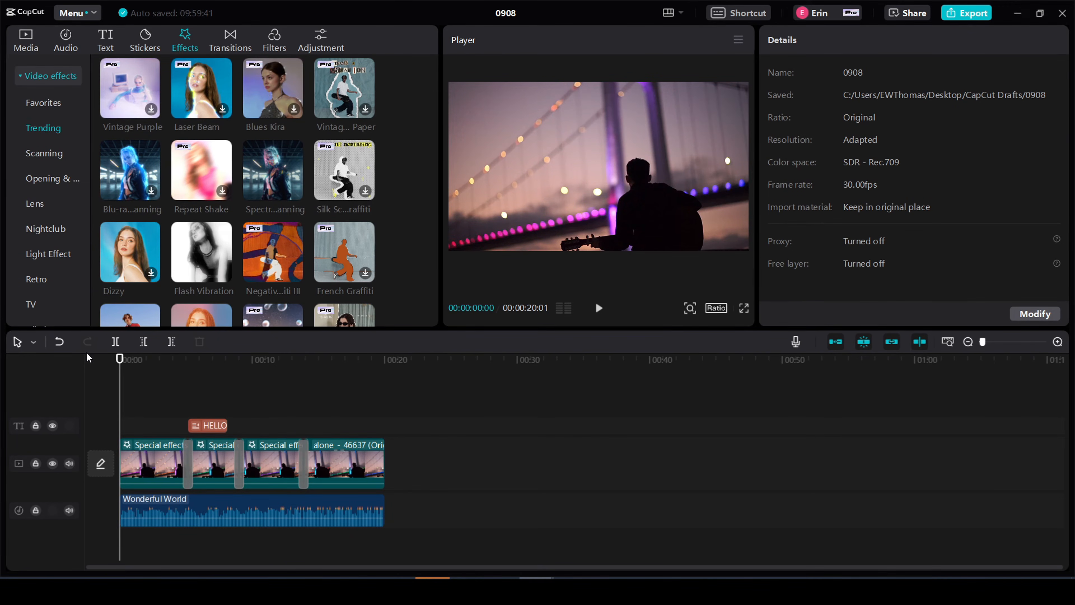
{"action": "left_click", "coordinate": [144, 460]}
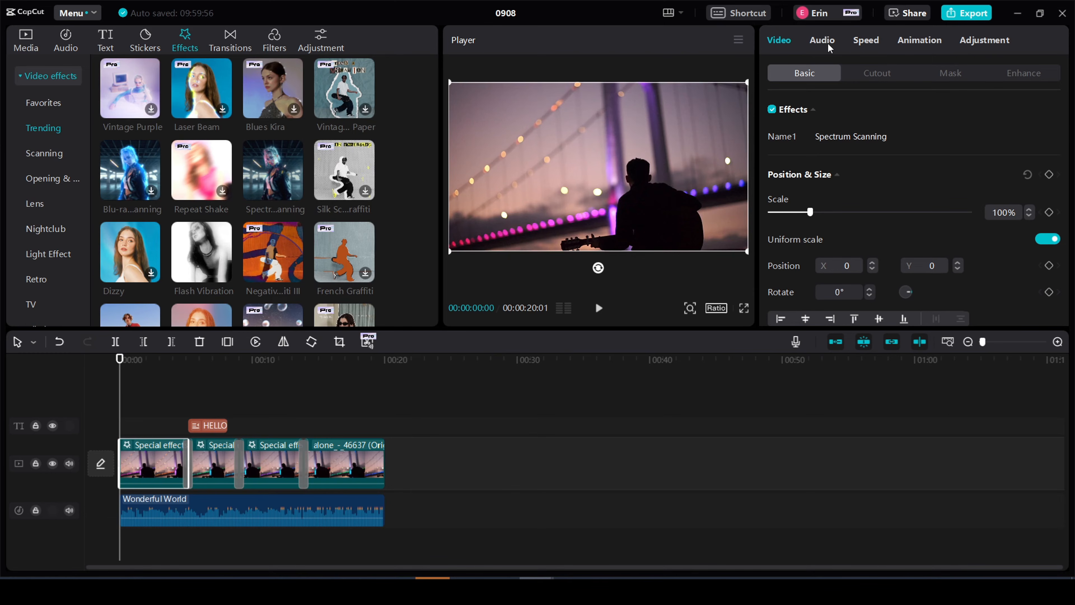
{"action": "left_click", "coordinate": [867, 40]}
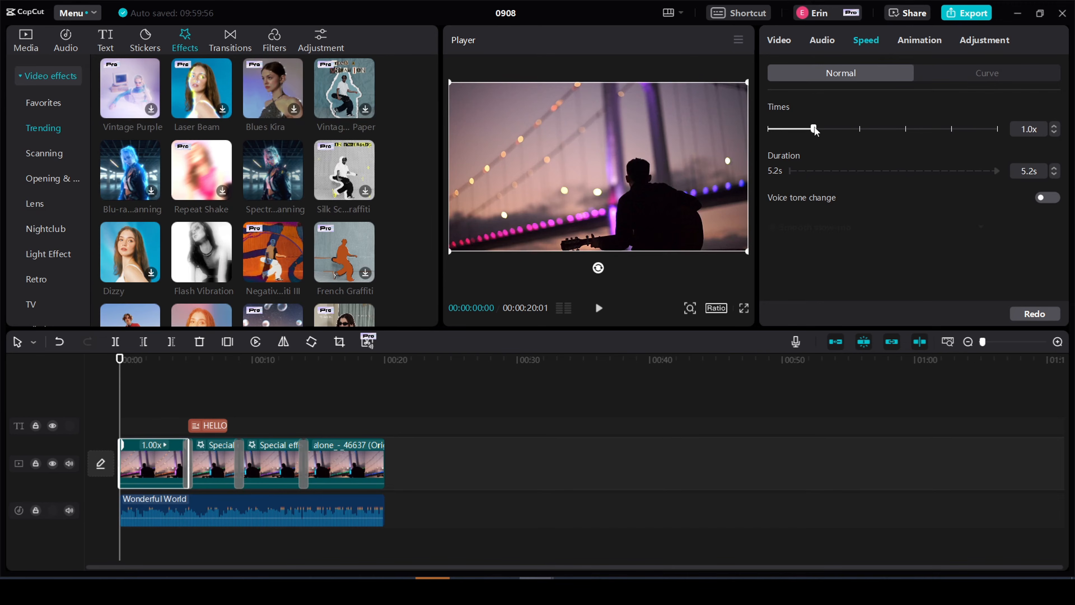
{"action": "left_click_drag", "start_coordinate": [815, 130], "coordinate": [790, 134]}
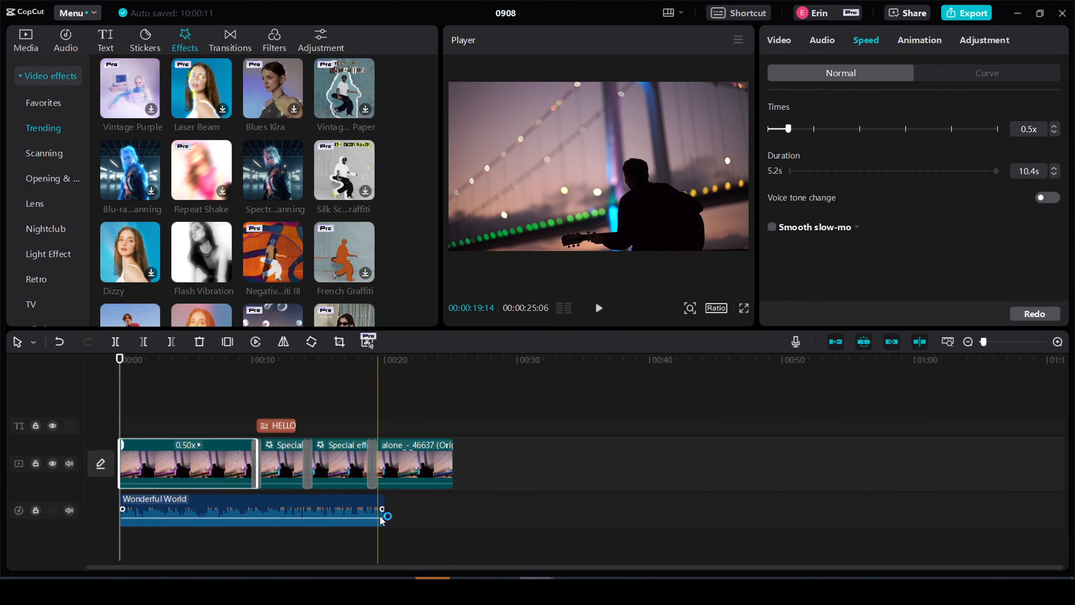
- Extend the Wonderful World music to the end of the last video clip and play the opening to check it
{"action": "left_click_drag", "start_coordinate": [383, 510], "coordinate": [452, 511]}
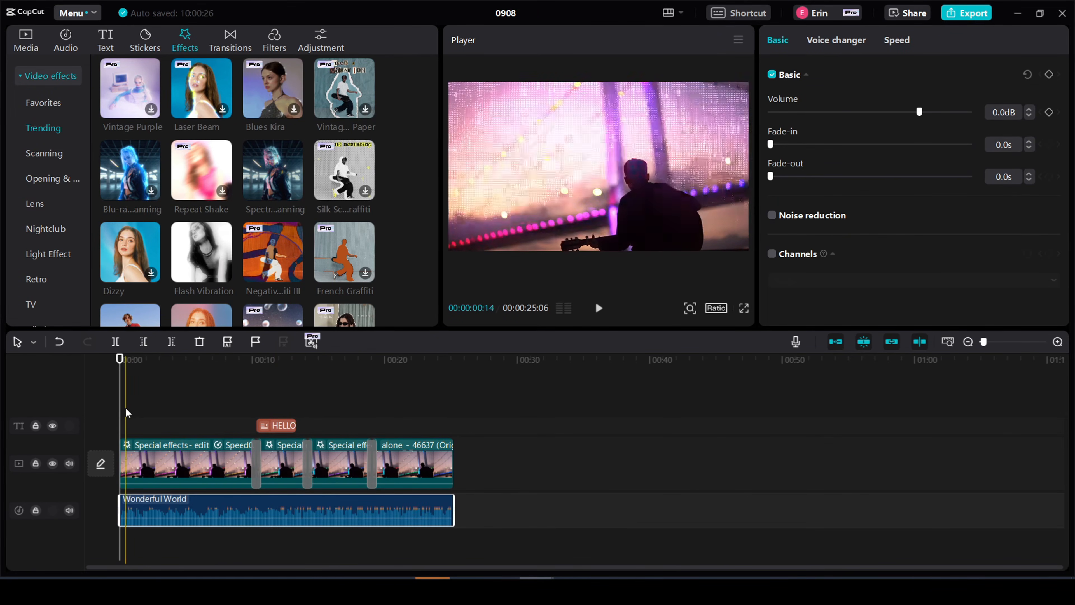
{"action": "left_click", "coordinate": [598, 308]}
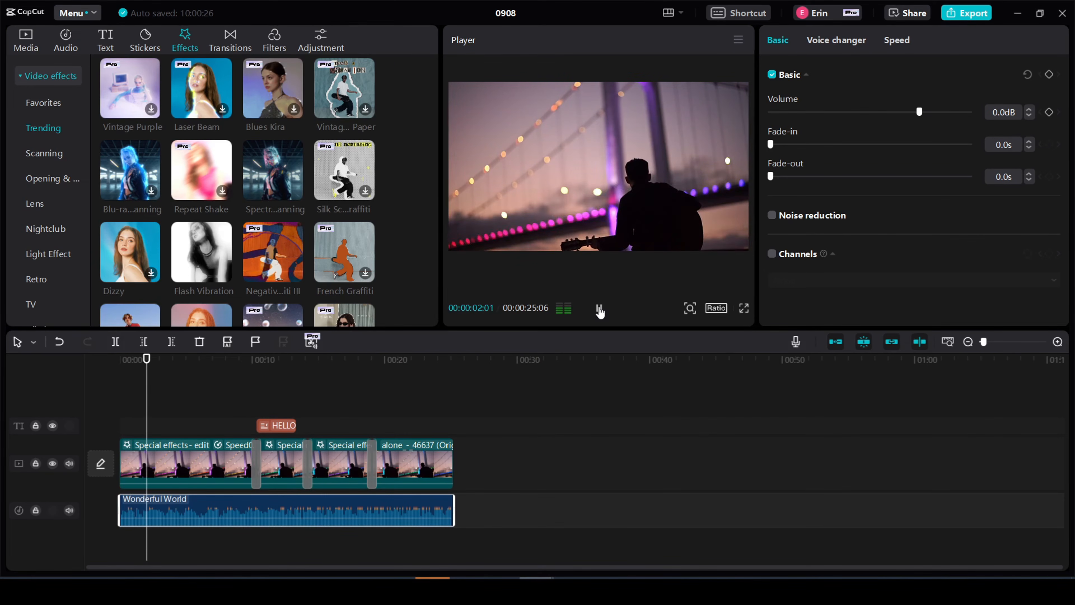
{"action": "left_click", "coordinate": [598, 308]}
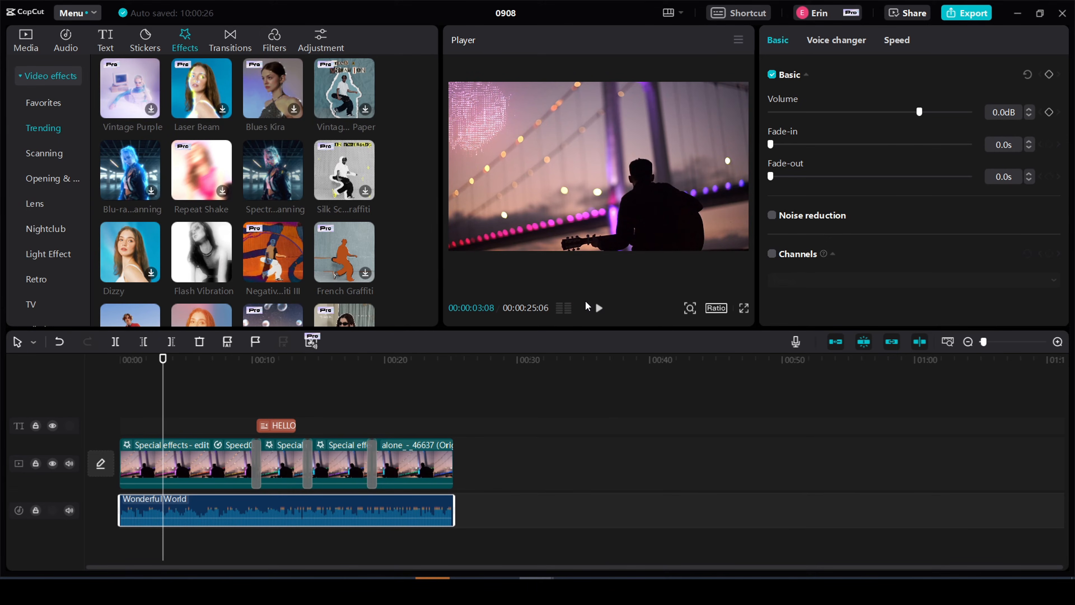
- Set the first guitarist clip's speed to 5.0x
{"action": "left_click", "coordinate": [187, 474]}
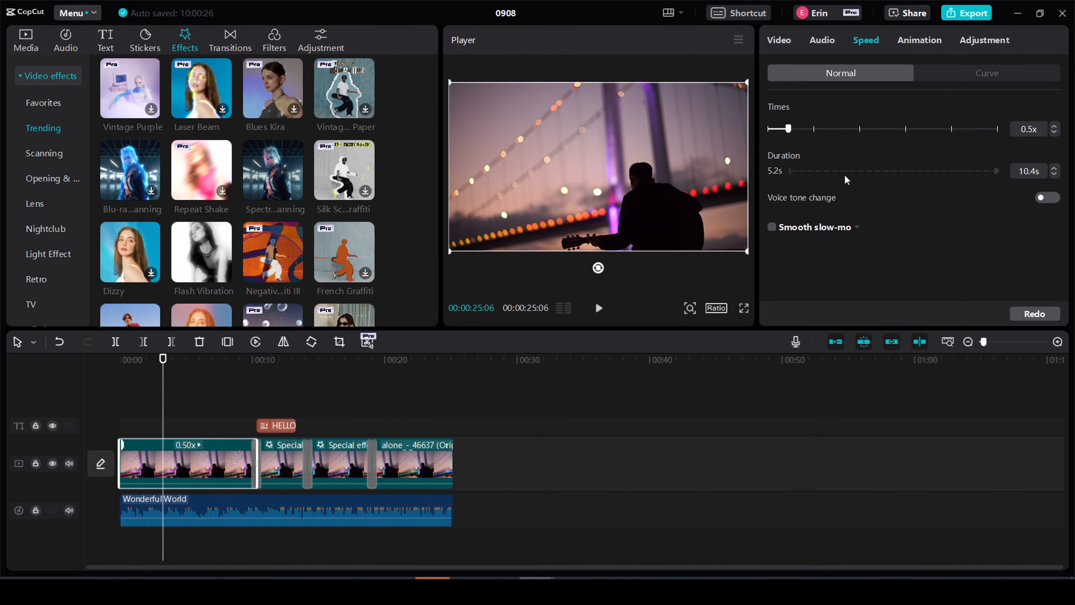
{"action": "left_click_drag", "start_coordinate": [790, 131], "coordinate": [795, 130]}
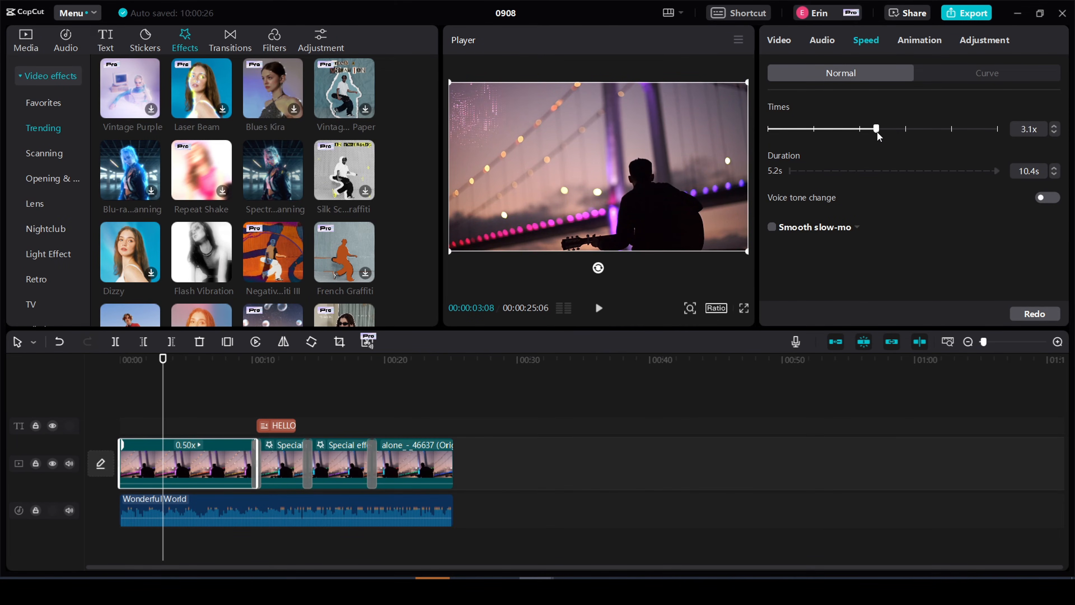
{"action": "left_click_drag", "start_coordinate": [897, 134], "coordinate": [903, 134]}
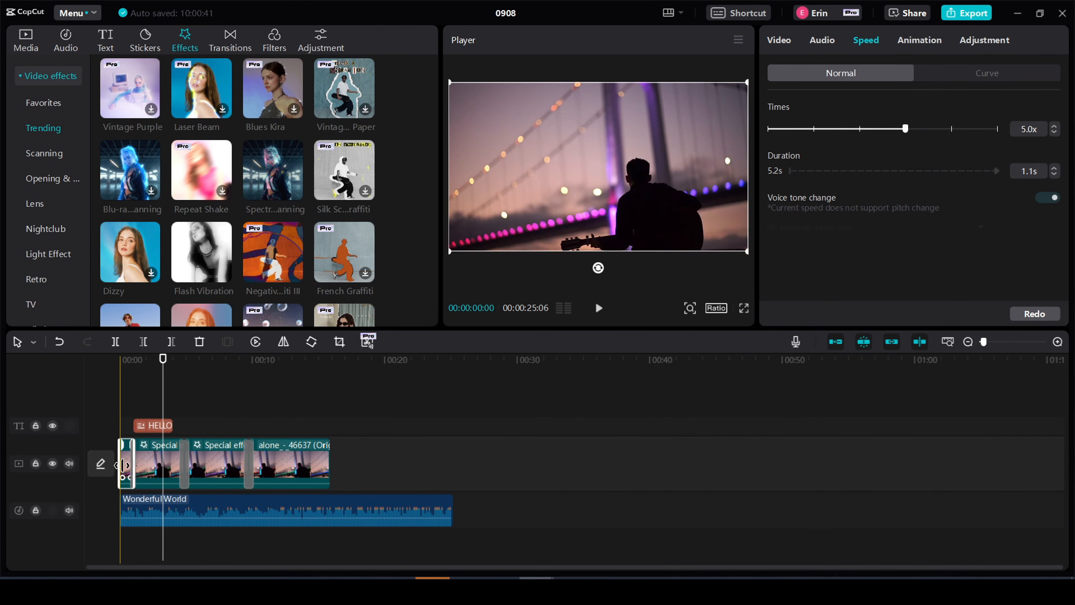
- Play the guitarist edit from the beginning to check the first clip's new speed
{"action": "left_click_drag", "start_coordinate": [163, 360], "coordinate": [119, 359]}
{"action": "left_click", "coordinate": [598, 309]}
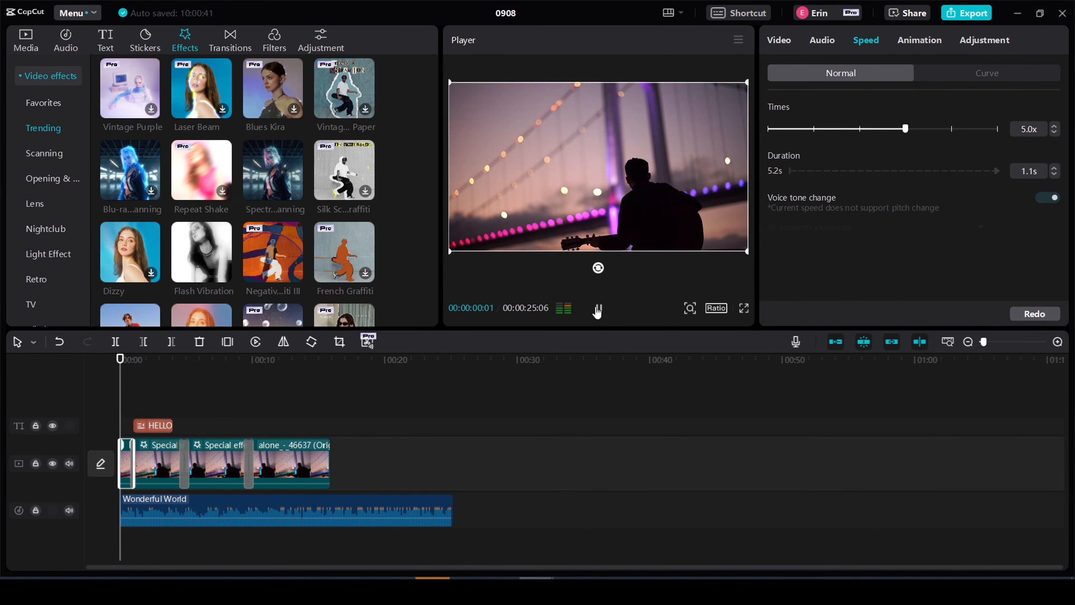
{"action": "left_click", "coordinate": [598, 308]}
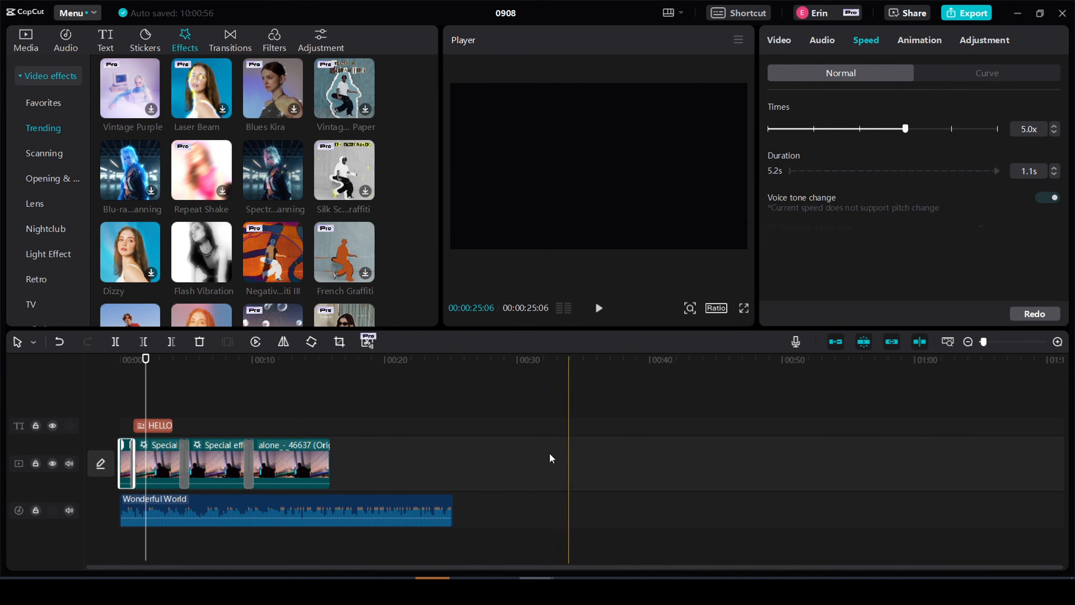
- Switch to the iPhone project and set the second clip of the dancers video to 0.3x speed
{"action": "left_click_drag", "start_coordinate": [1074, 76], "coordinate": [443, 58]}
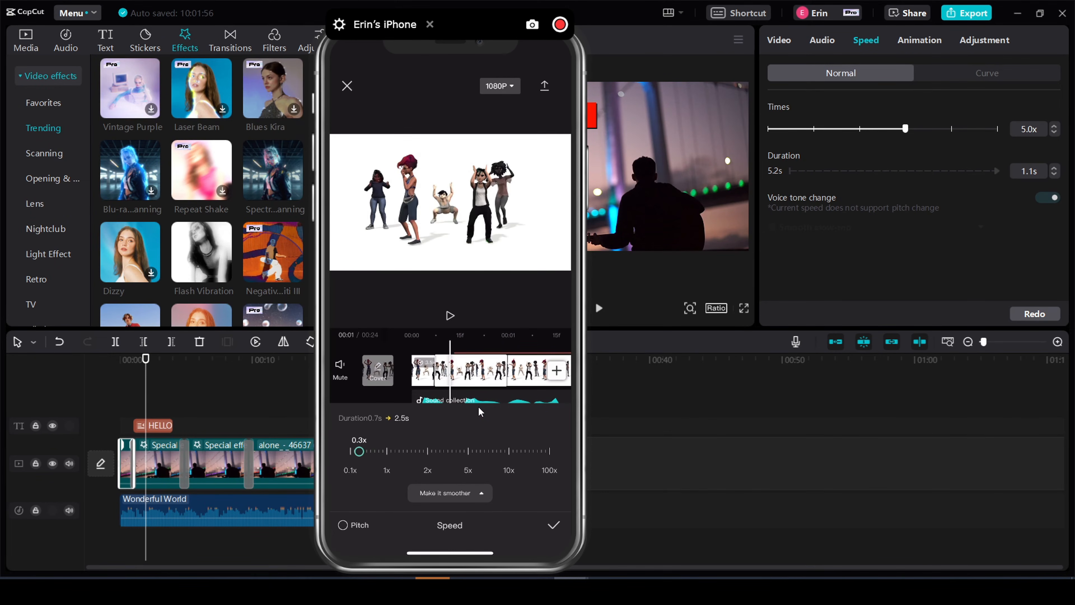
{"action": "left_click", "coordinate": [543, 527]}
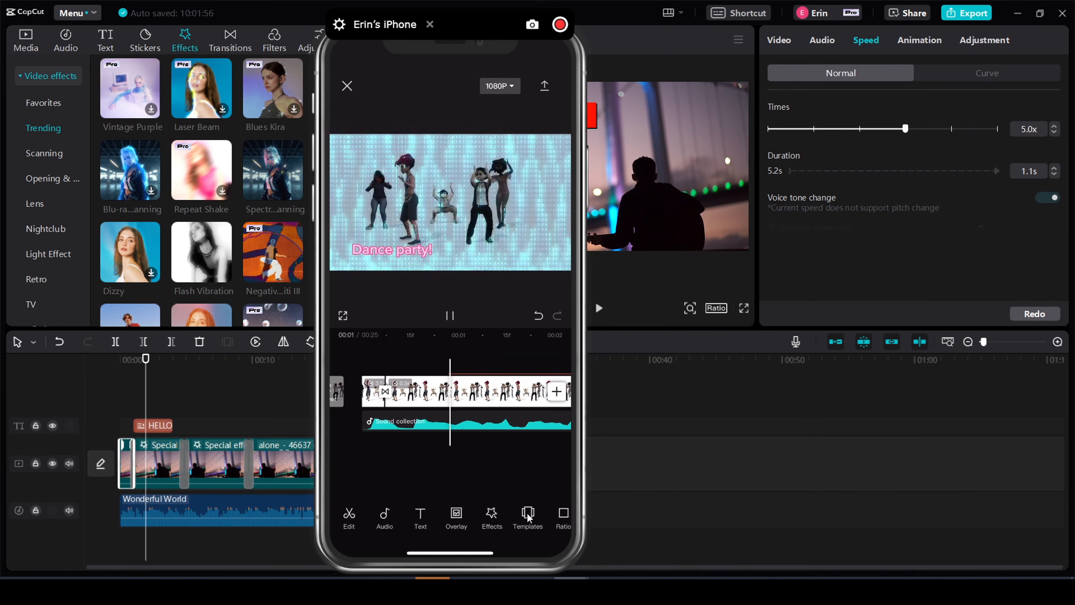
- Stop playback of the dancers video and return to its opening seconds to review the slowed clip
{"action": "left_click", "coordinate": [452, 315]}
{"action": "scroll", "coordinate": [479, 425], "scroll_direction": "left", "scroll_amount": 5}
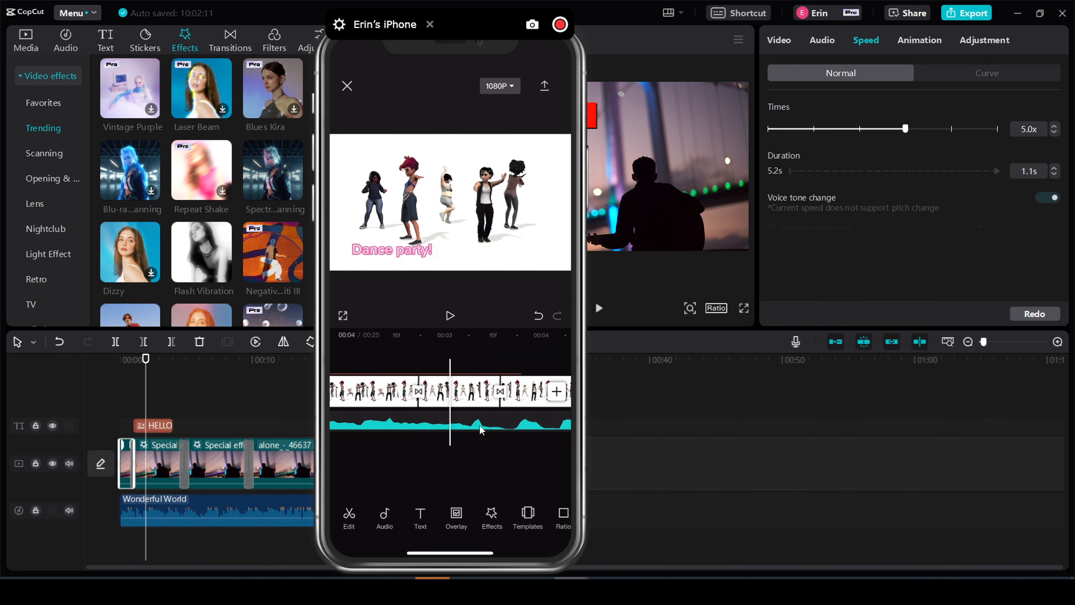
{"action": "scroll", "coordinate": [477, 429], "scroll_direction": "left", "scroll_amount": 5}
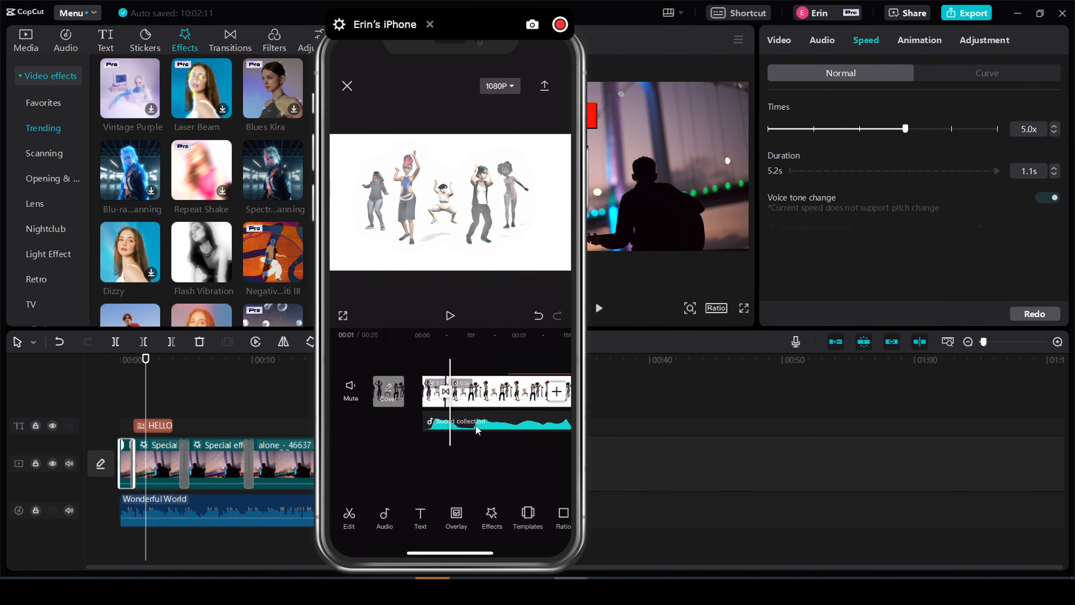
- Switch back to the desktop guitarist project, import dino2.png and add it to the main track after the last guitarist clip
{"action": "scroll", "coordinate": [475, 425], "scroll_direction": "right", "scroll_amount": 5}
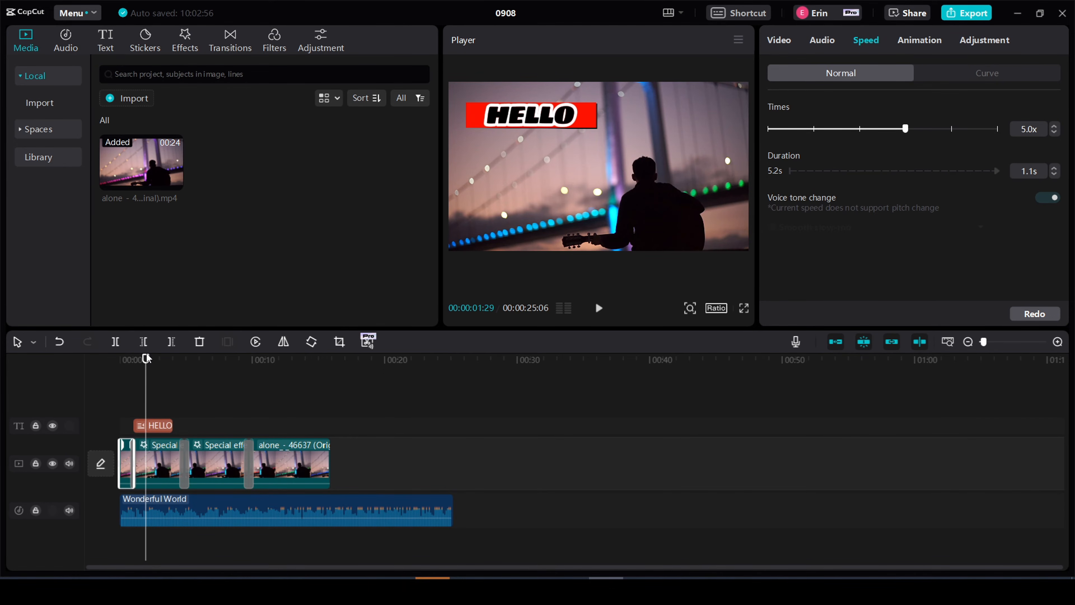
{"action": "left_click_drag", "start_coordinate": [146, 360], "coordinate": [296, 361]}
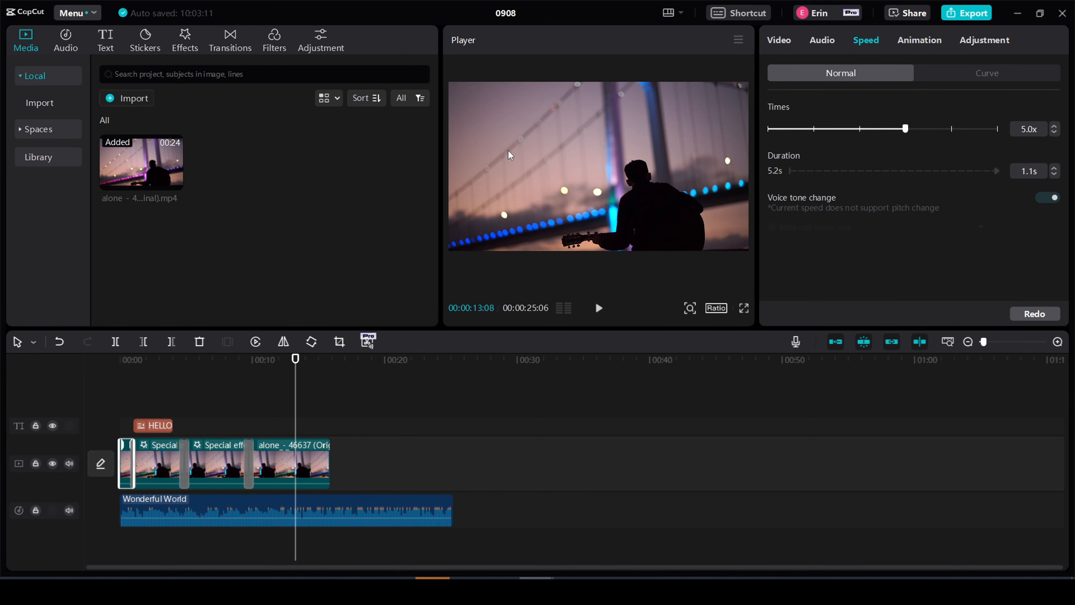
{"action": "left_click_drag", "start_coordinate": [295, 360], "coordinate": [329, 362]}
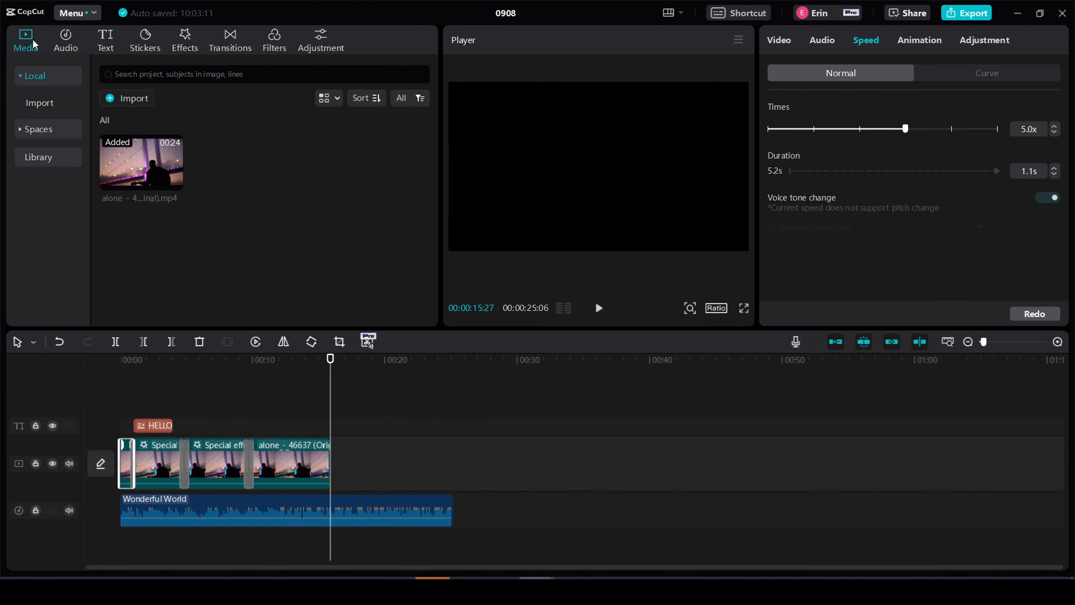
{"action": "left_click", "coordinate": [125, 99]}
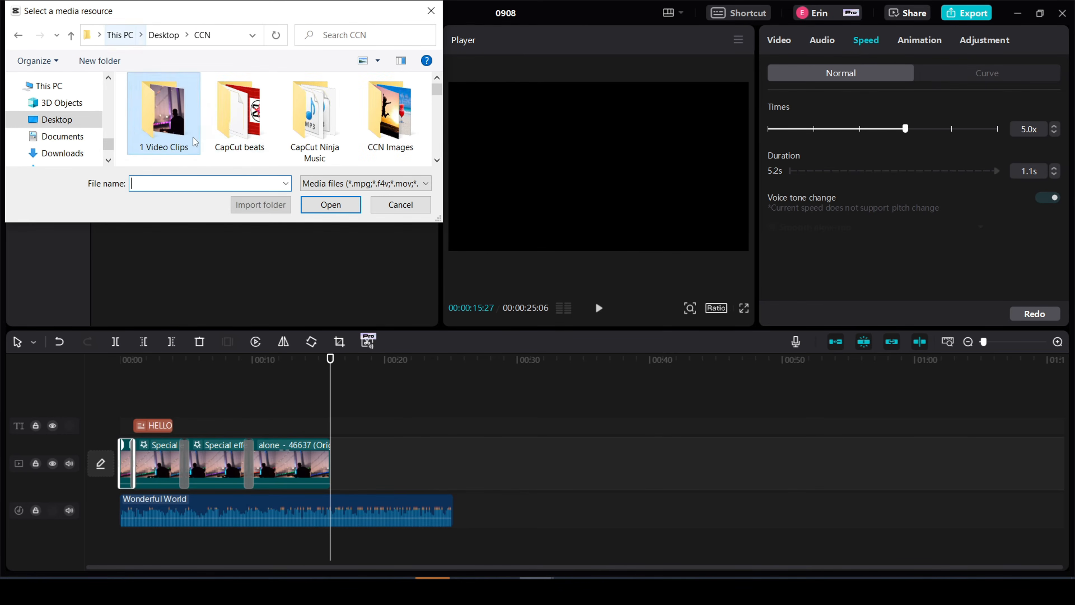
{"action": "double_click", "coordinate": [161, 116]}
{"action": "left_click", "coordinate": [174, 119]}
{"action": "left_click", "coordinate": [336, 207]}
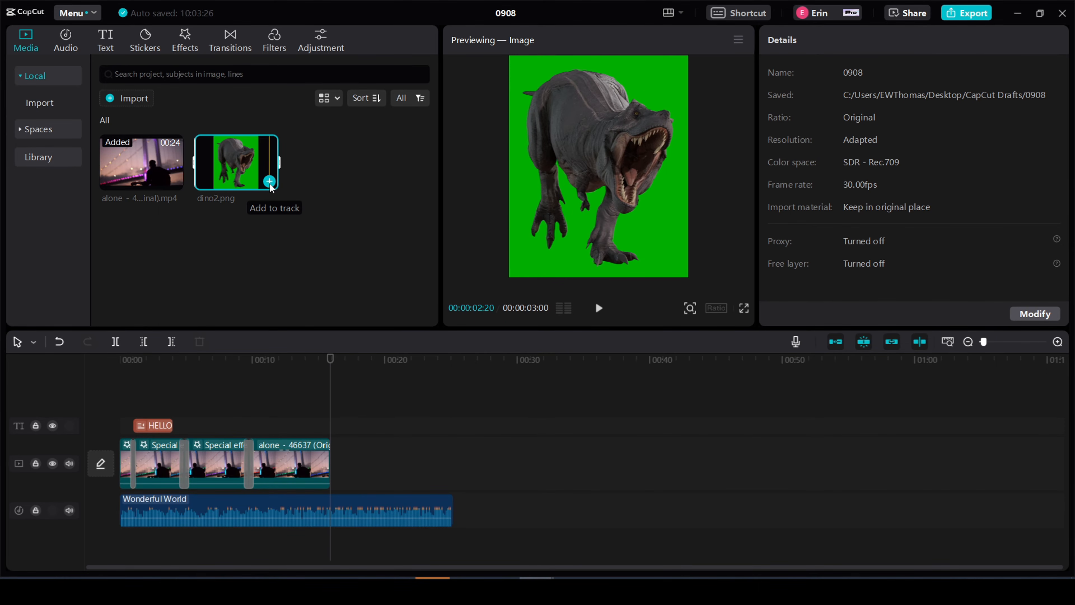
{"action": "left_click", "coordinate": [269, 182]}
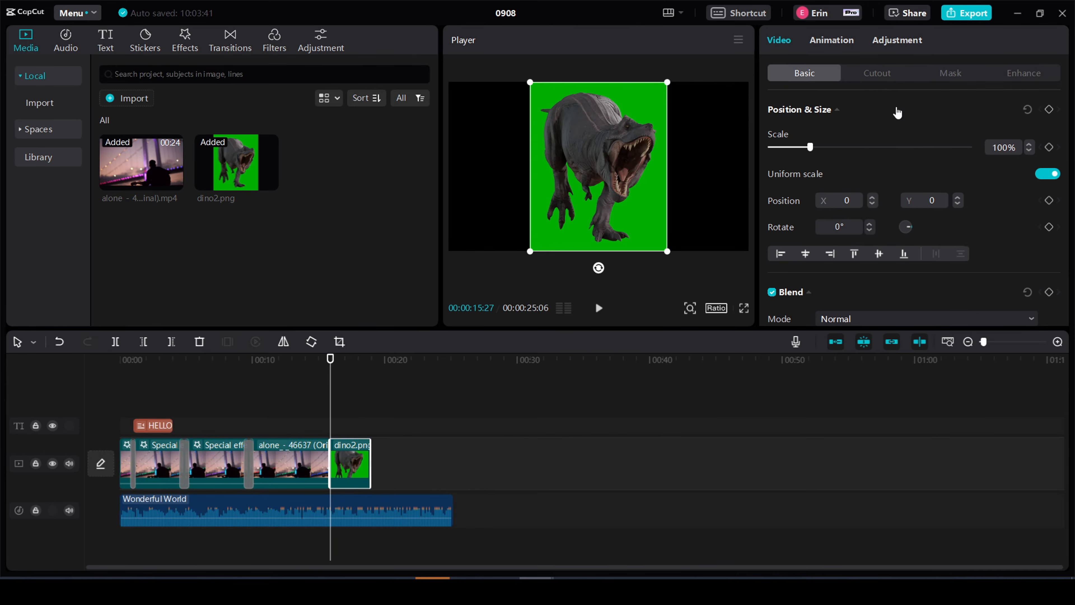
- Remove the green background from the dino2.png clip with Auto cutout
{"action": "left_click", "coordinate": [877, 73]}
{"action": "scroll", "coordinate": [842, 223], "scroll_direction": "down", "scroll_amount": 3}
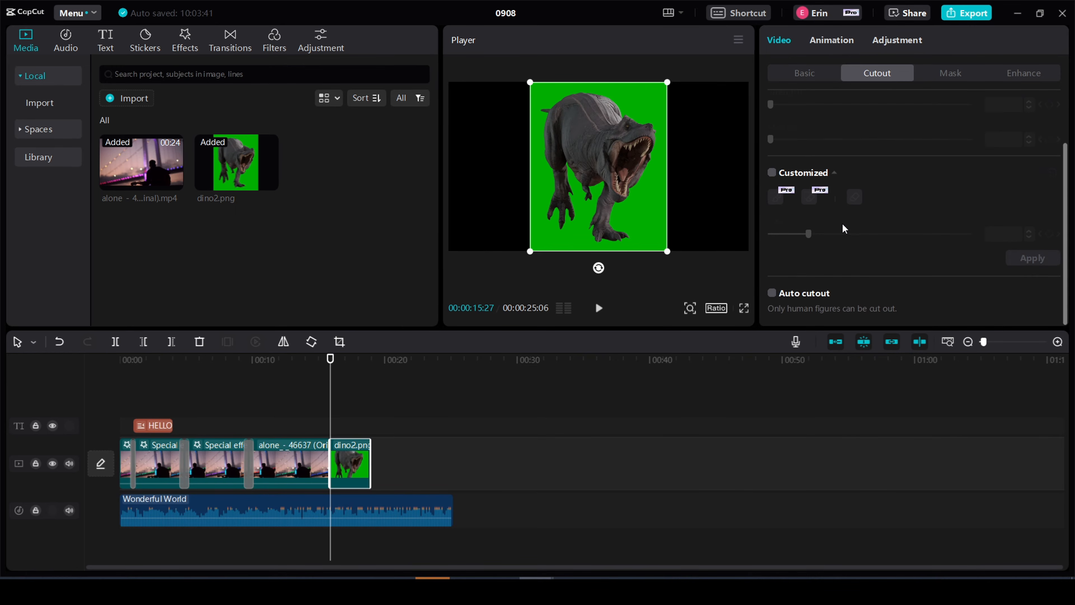
{"action": "left_click", "coordinate": [773, 294]}
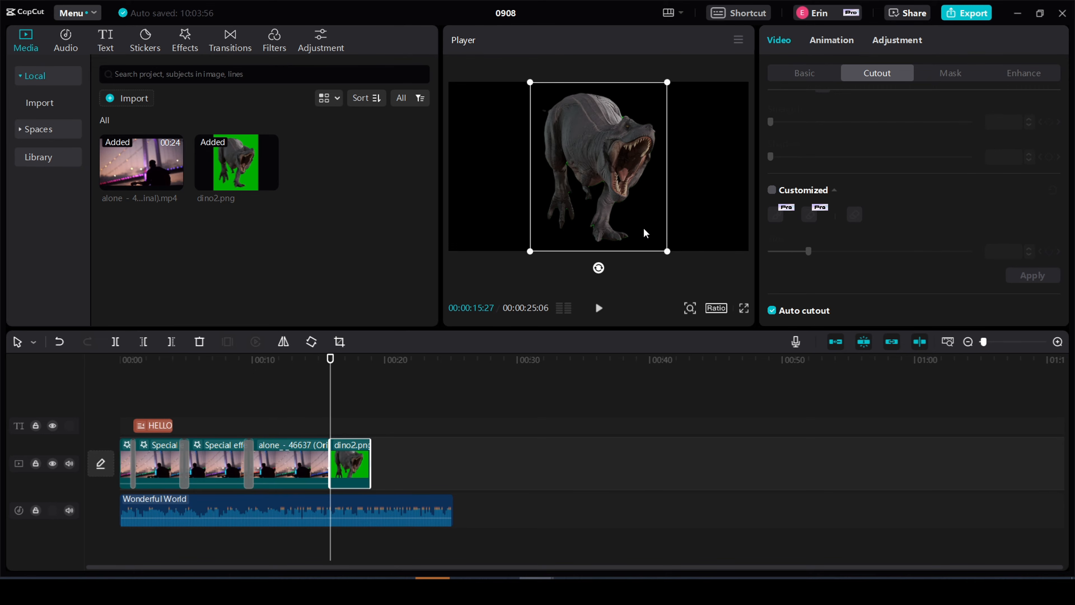
{"action": "left_click_drag", "start_coordinate": [648, 228], "coordinate": [609, 169]}
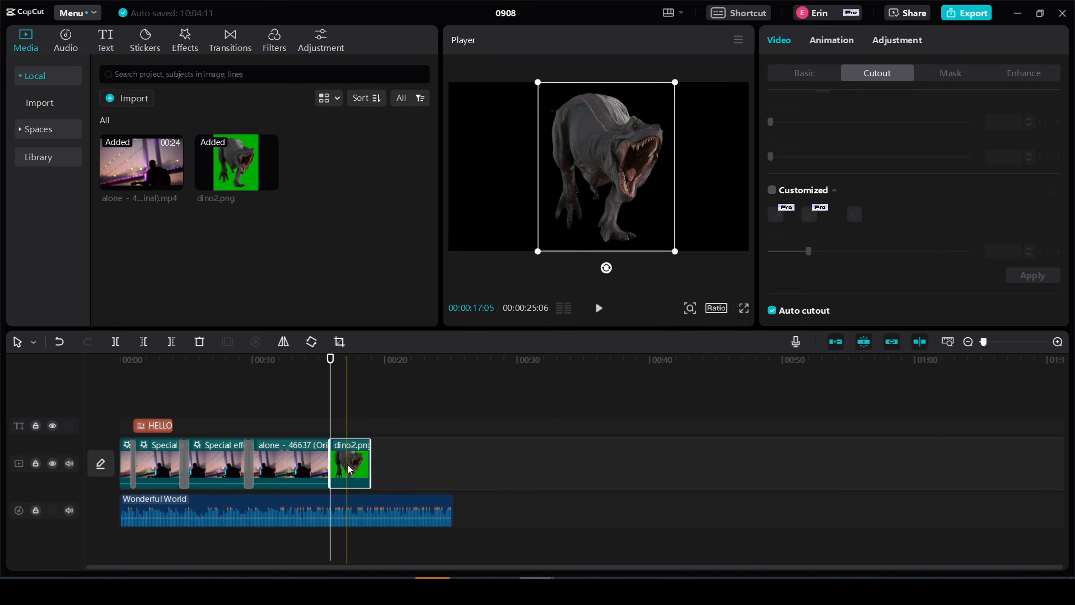
- Move dino2.png onto a new track above the last guitarist clip, and shrink the dinosaur to about 59% in the frame's lower-left corner
{"action": "left_click_drag", "start_coordinate": [349, 468], "coordinate": [274, 430]}
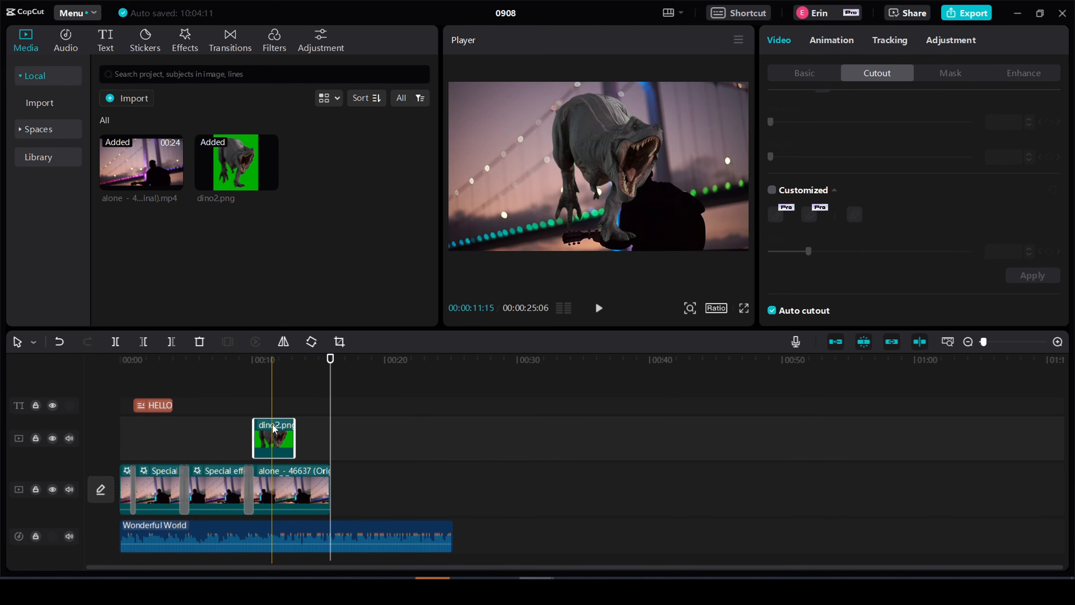
{"action": "left_click", "coordinate": [263, 384]}
{"action": "left_click_drag", "start_coordinate": [632, 170], "coordinate": [559, 154]}
{"action": "left_click_drag", "start_coordinate": [612, 248], "coordinate": [560, 199]}
{"action": "left_click_drag", "start_coordinate": [549, 161], "coordinate": [489, 218]}
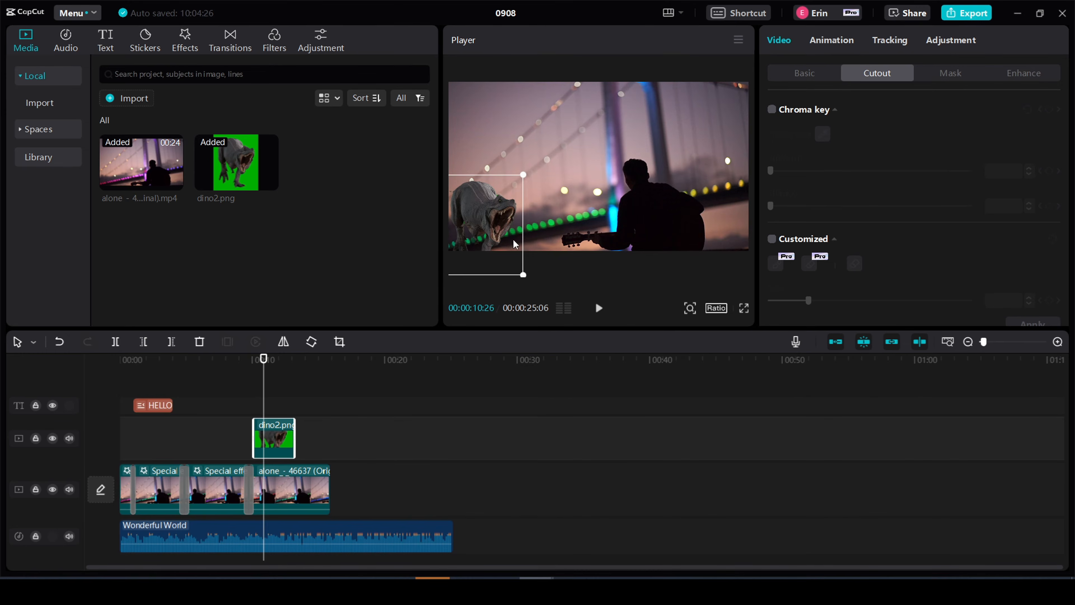
- Play the guitarist edit from just before the dinosaur overlay to check how it appears over the video
{"action": "left_click_drag", "start_coordinate": [264, 359], "coordinate": [227, 359]}
{"action": "left_click", "coordinate": [599, 308]}
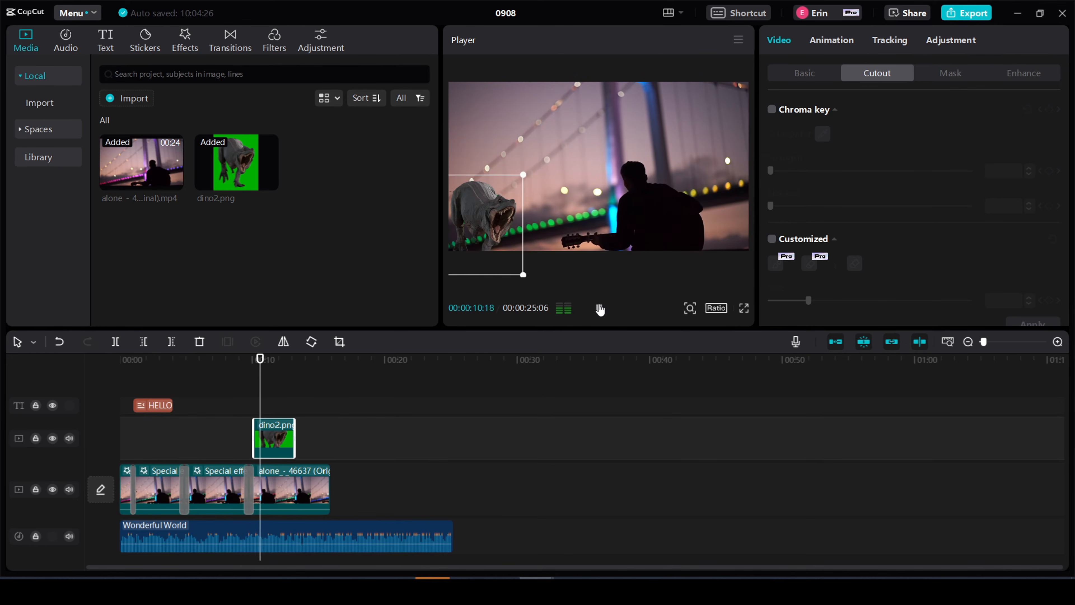
{"action": "left_click", "coordinate": [599, 308]}
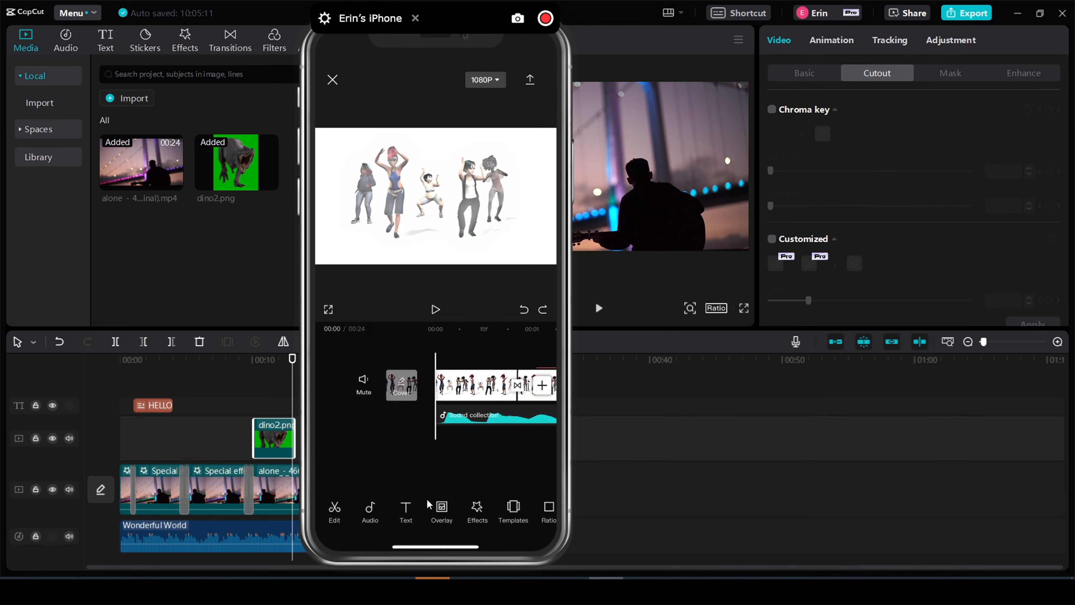
- Switch to the iPhone dancers project and add the knight clip as an overlay at the start of the video
{"action": "left_click", "coordinate": [441, 506]}
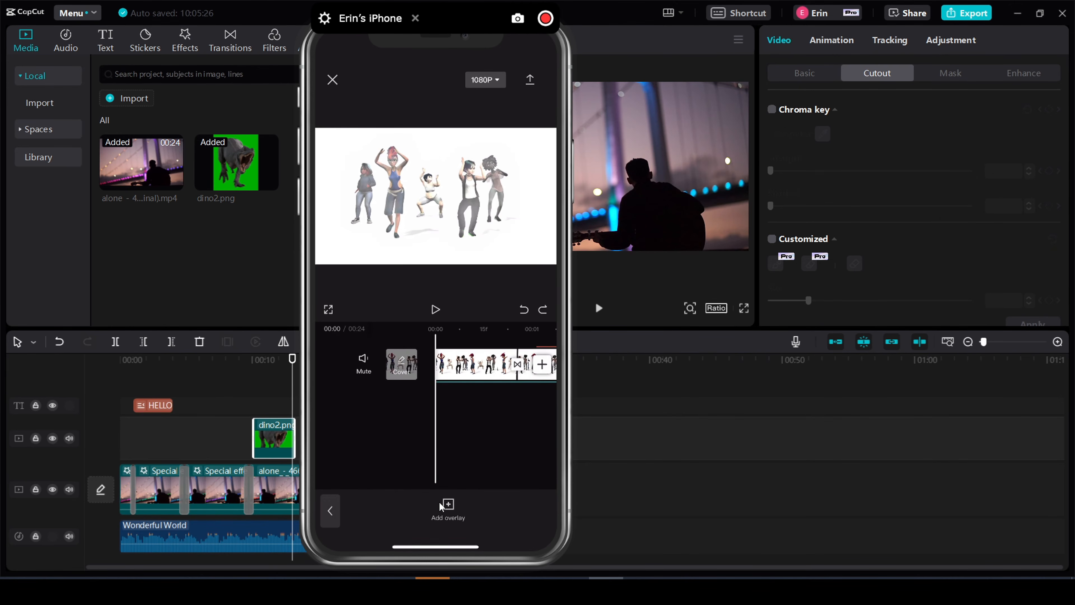
{"action": "left_click", "coordinate": [439, 501]}
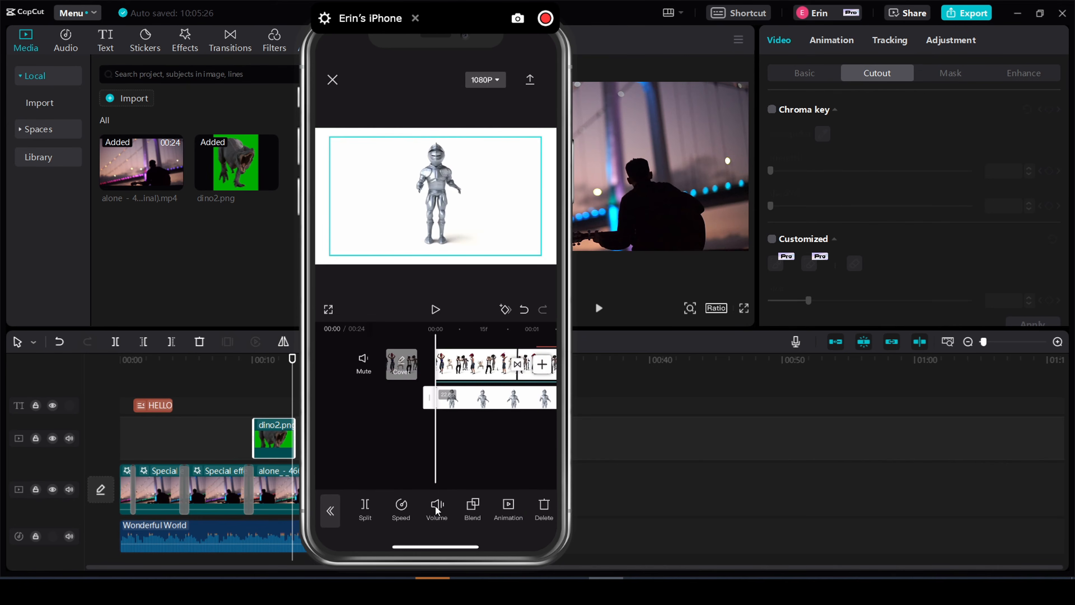
{"action": "scroll", "coordinate": [469, 421], "scroll_direction": "right", "scroll_amount": 2}
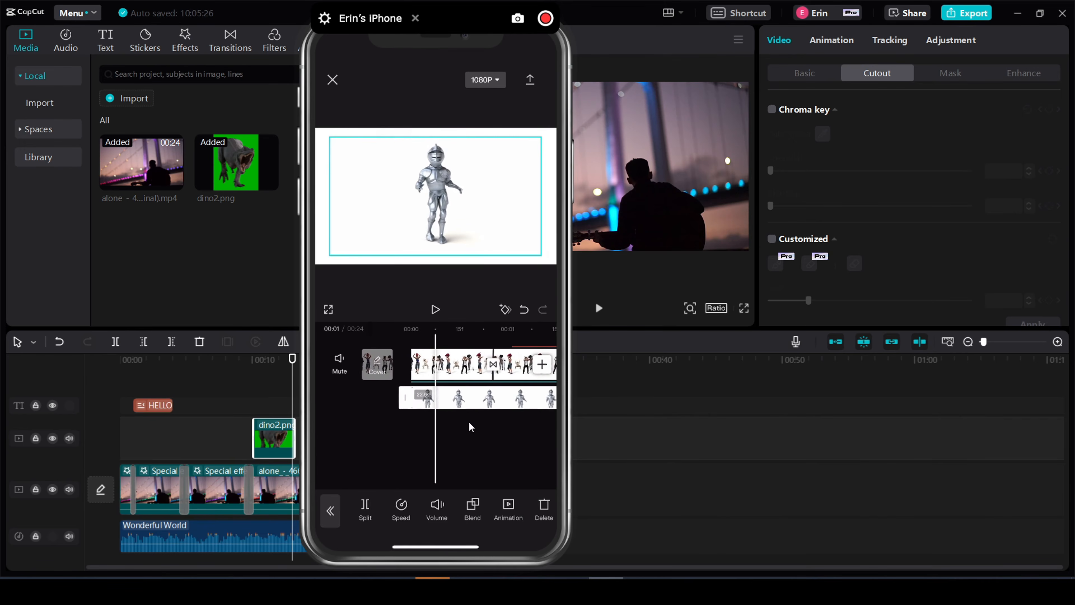
{"action": "scroll", "coordinate": [469, 420], "scroll_direction": "right", "scroll_amount": 2}
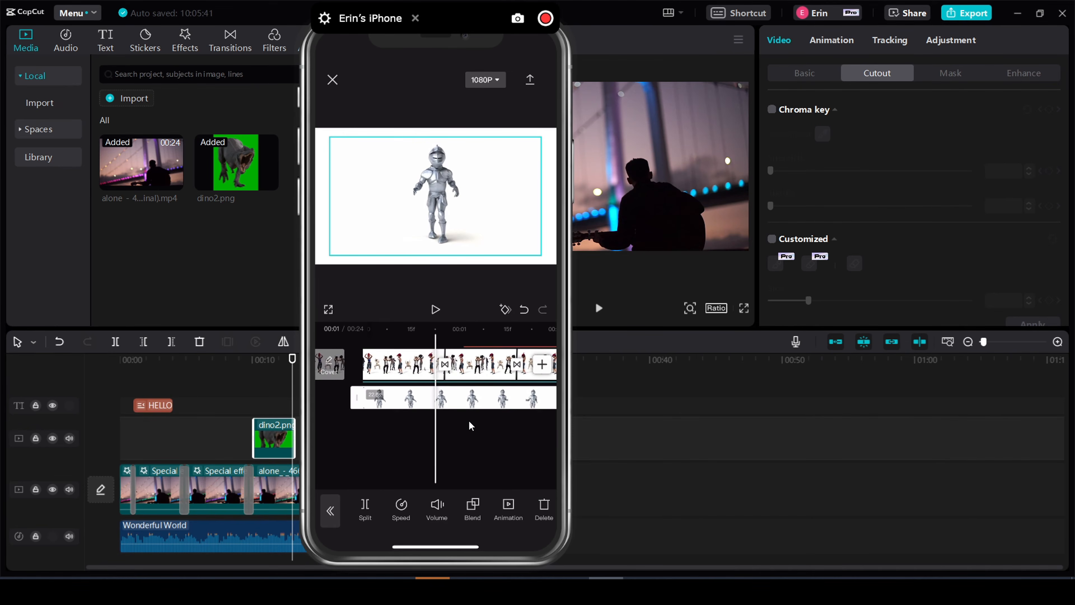
{"action": "scroll", "coordinate": [441, 351], "scroll_direction": "left", "scroll_amount": 2}
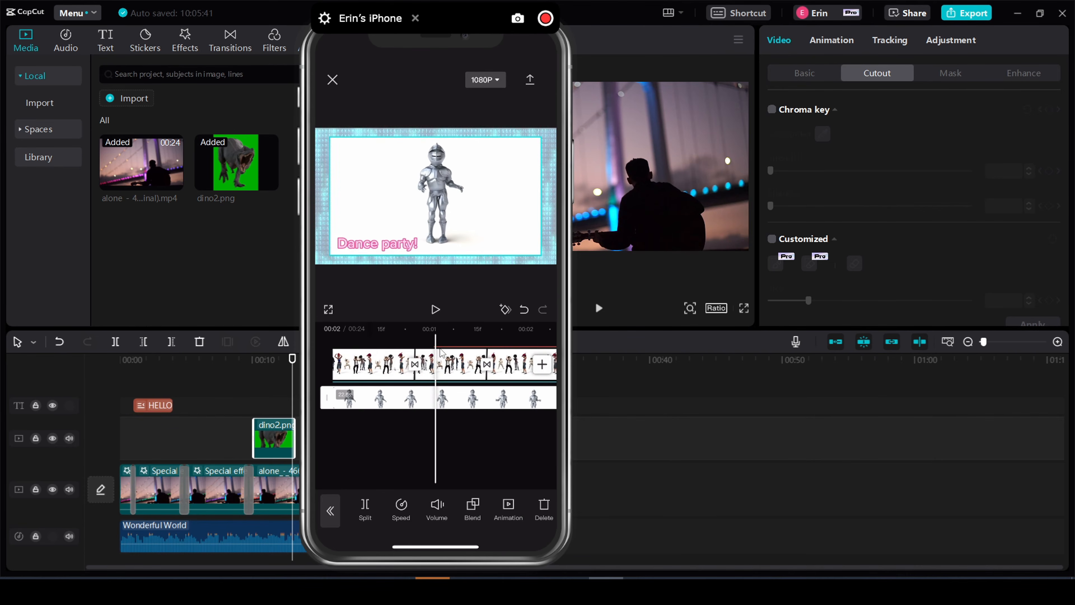
{"action": "scroll", "coordinate": [442, 351], "scroll_direction": "right", "scroll_amount": 2}
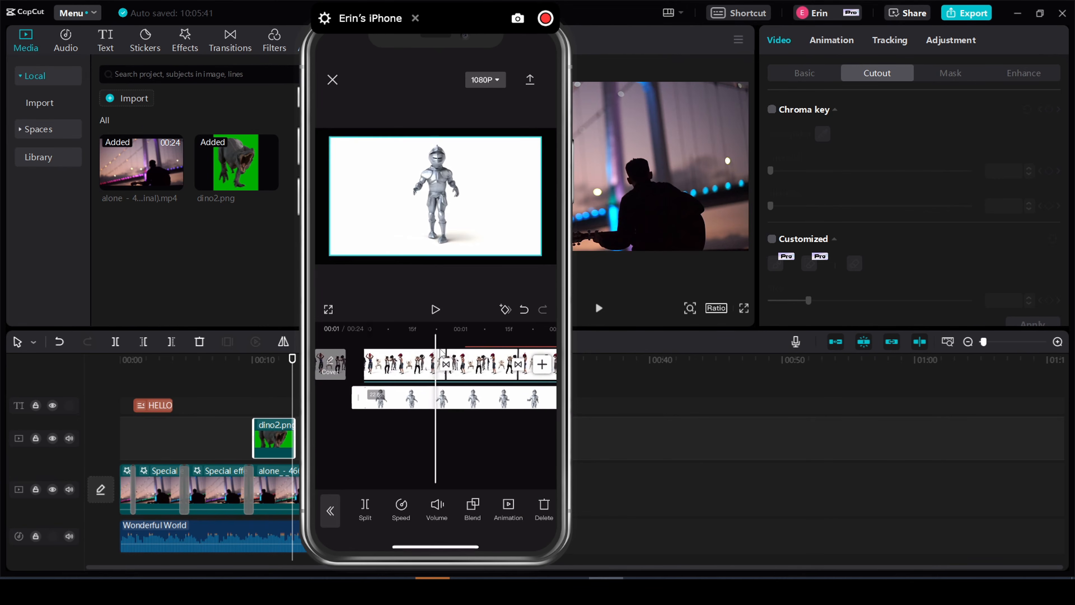
{"action": "left_click", "coordinate": [441, 350]}
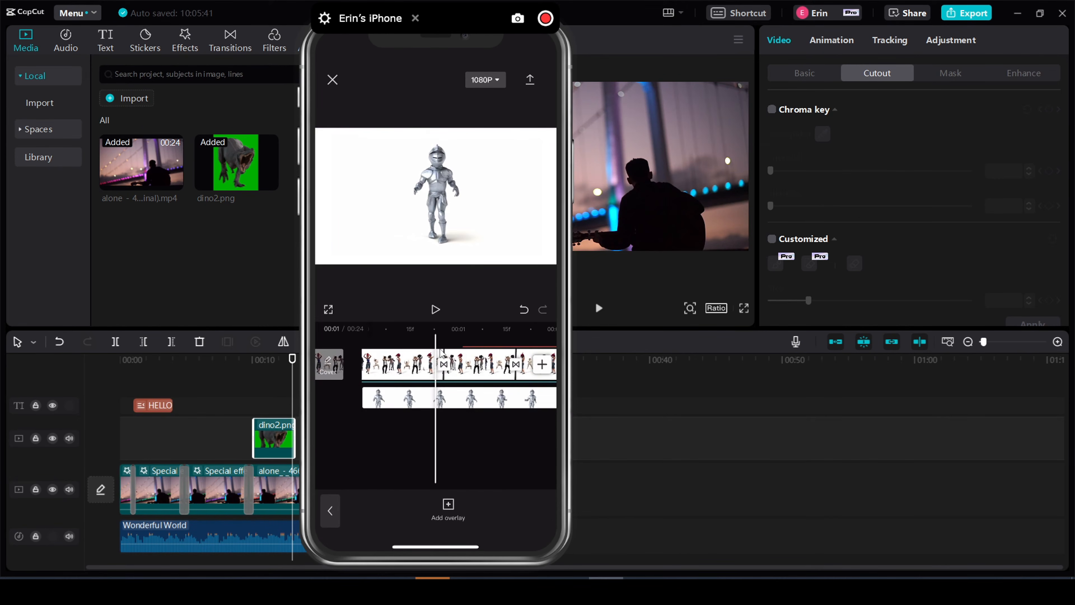
- Remove the knight overlay's white background with Chroma key at low intensity, and shrink the knight into the lower-left corner of the dancers frame
{"action": "left_click", "coordinate": [440, 399]}
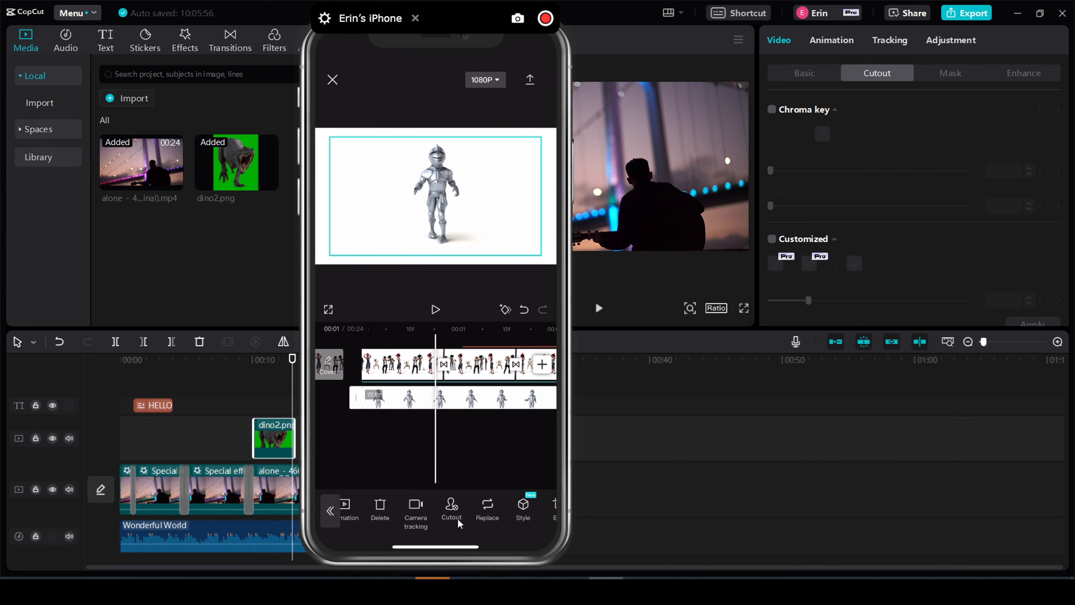
{"action": "left_click", "coordinate": [452, 510]}
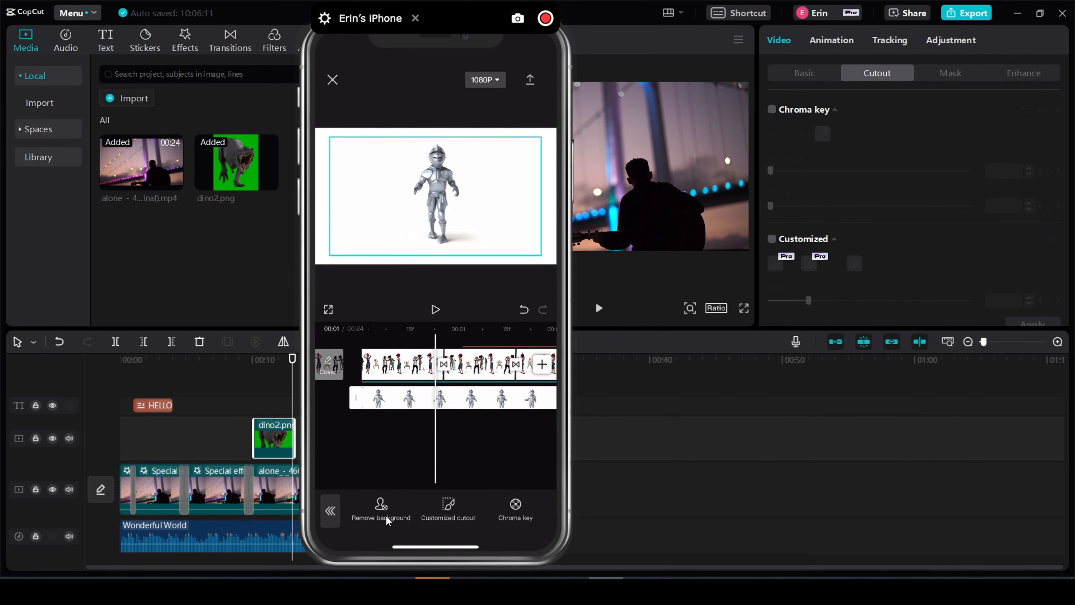
{"action": "left_click", "coordinate": [519, 528]}
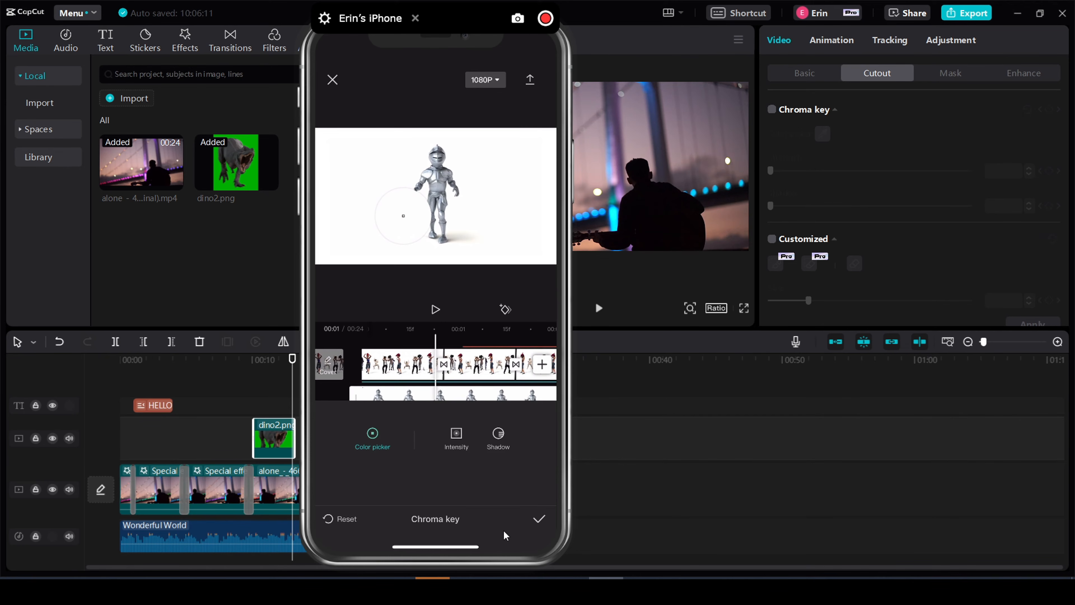
{"action": "left_click", "coordinate": [459, 450]}
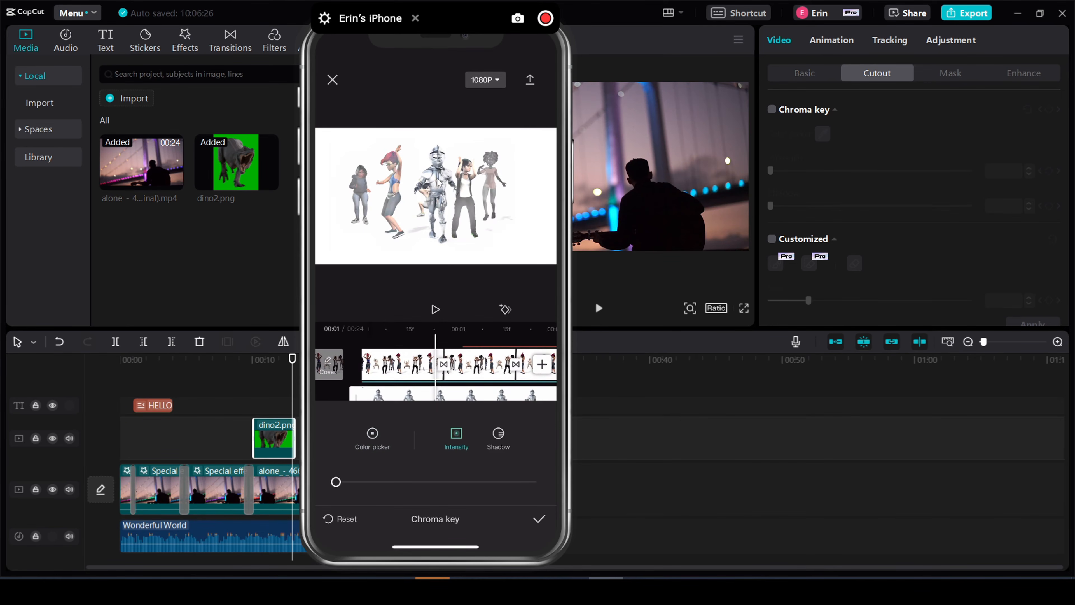
{"action": "left_click", "coordinate": [539, 520]}
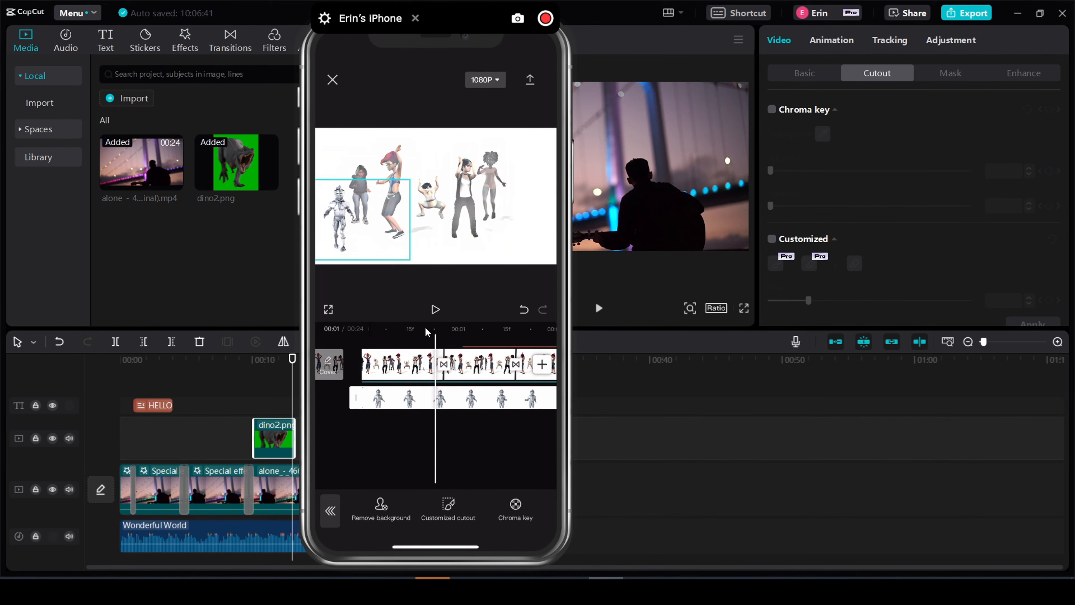
{"action": "scroll", "coordinate": [414, 329], "scroll_direction": "left", "scroll_amount": 5}
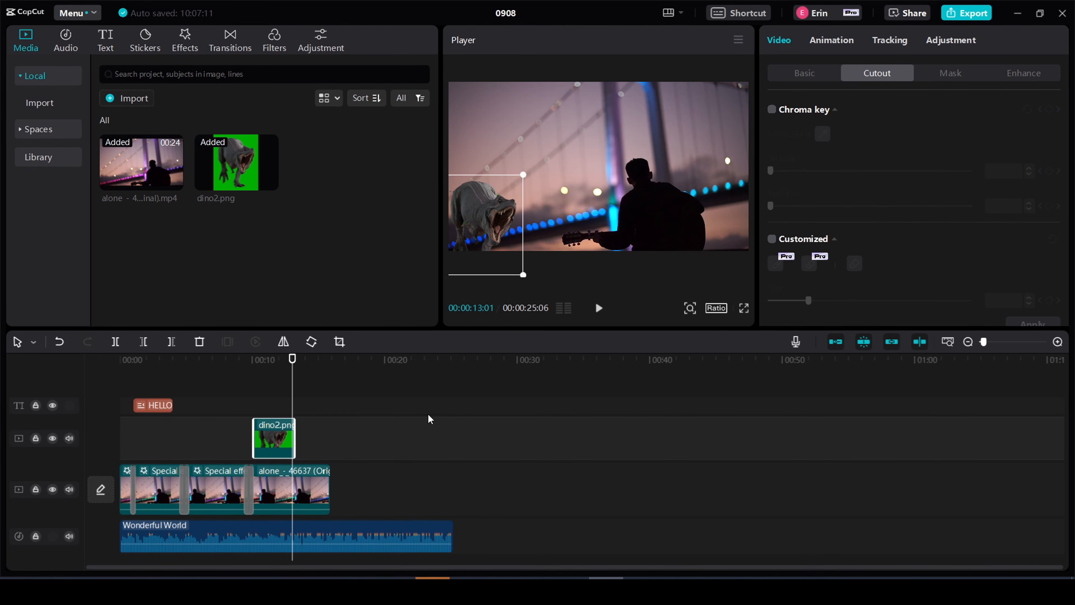
- Switch to the desktop project and add a Position & Size keyframe at the start of the dino2.png clip, at 00:00:10:05
{"action": "left_click_drag", "start_coordinate": [291, 362], "coordinate": [255, 361]}
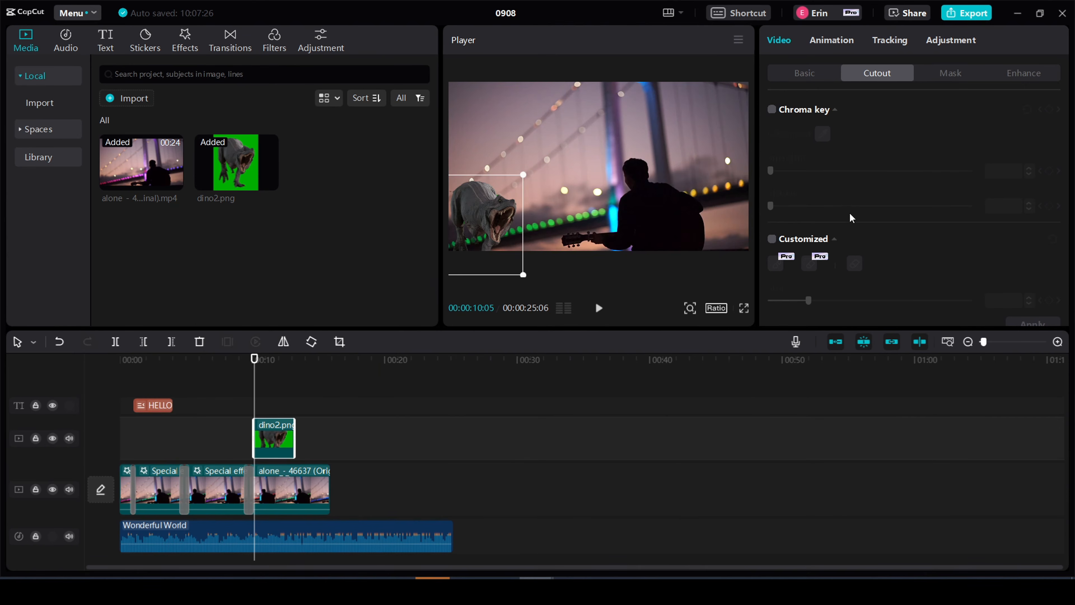
{"action": "left_click", "coordinate": [804, 73]}
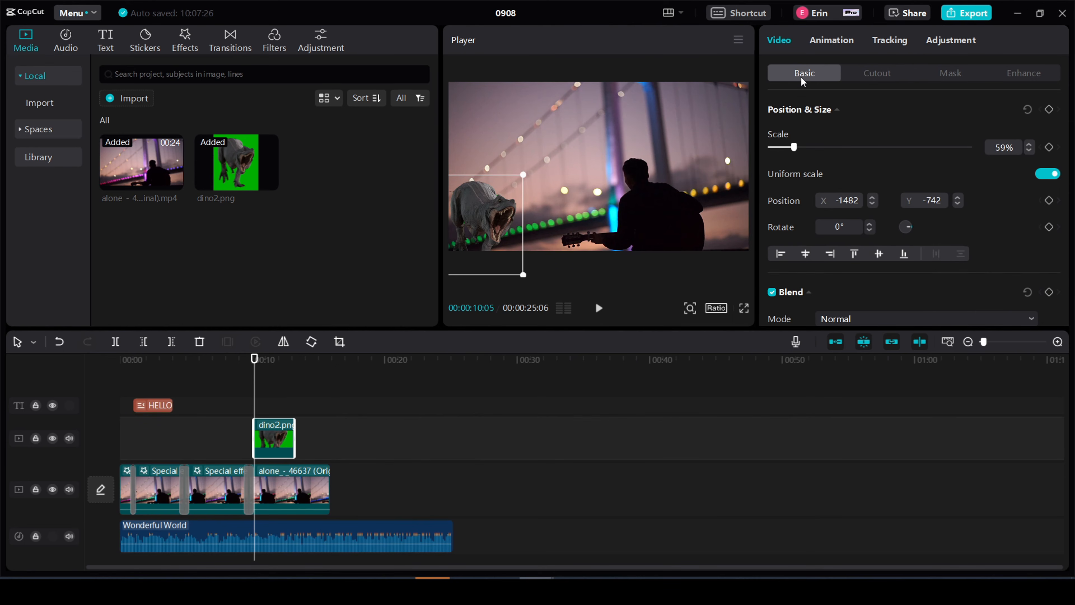
{"action": "left_click", "coordinate": [1049, 110]}
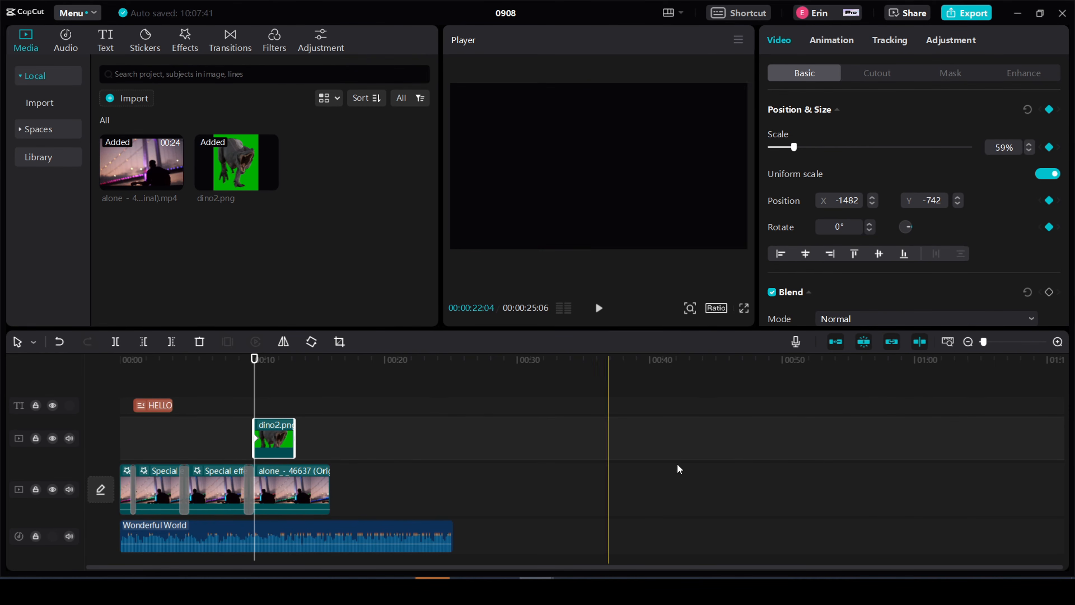
- Add a Position & Size keyframe at 00:00:11:17 with the dinosaur moved to about X -1164, Y 179 and enlarged to about 77%
{"action": "left_click", "coordinate": [1056, 345]}
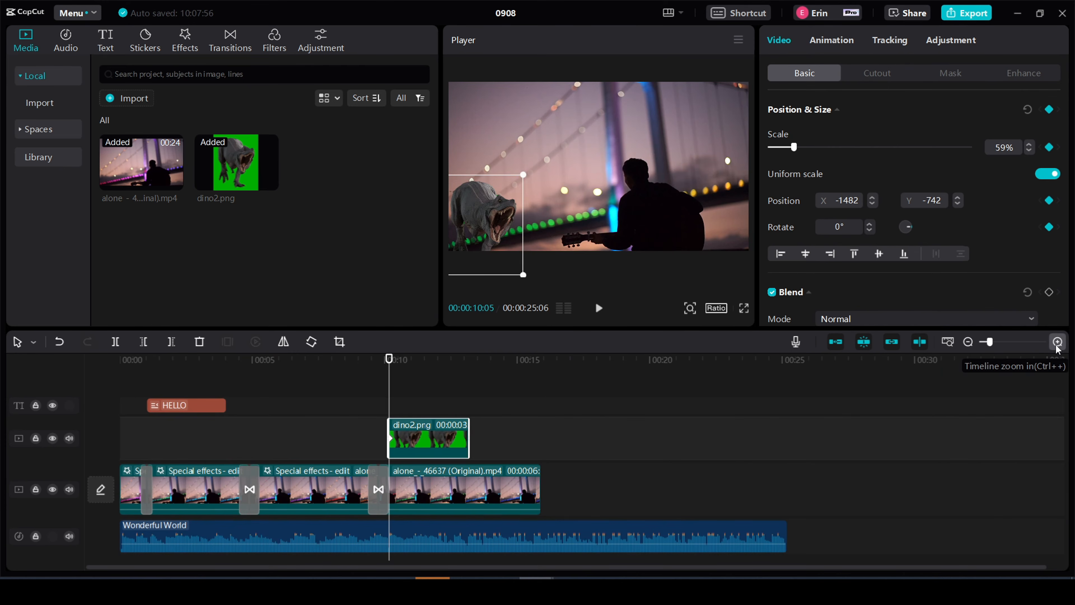
{"action": "left_click", "coordinate": [1056, 345]}
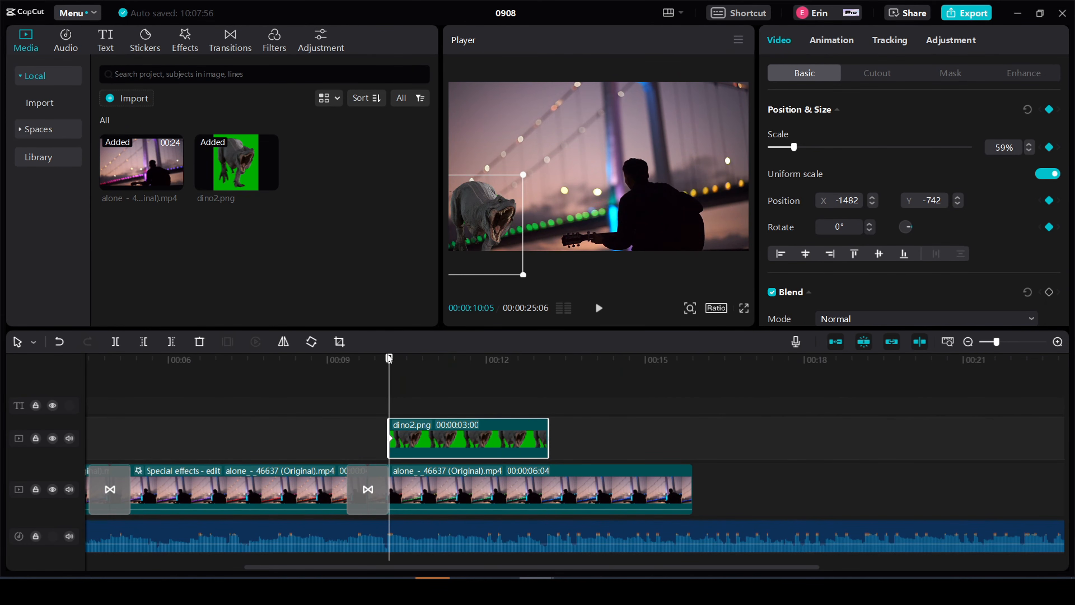
{"action": "left_click_drag", "start_coordinate": [390, 360], "coordinate": [462, 371]}
{"action": "left_click_drag", "start_coordinate": [494, 242], "coordinate": [513, 176]}
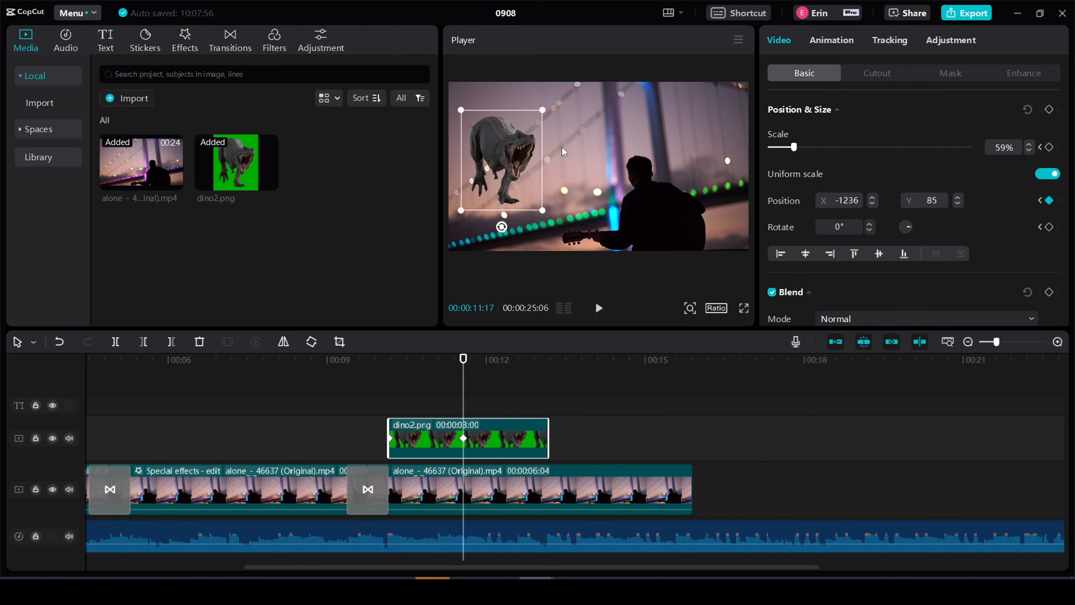
{"action": "left_click", "coordinate": [1049, 109]}
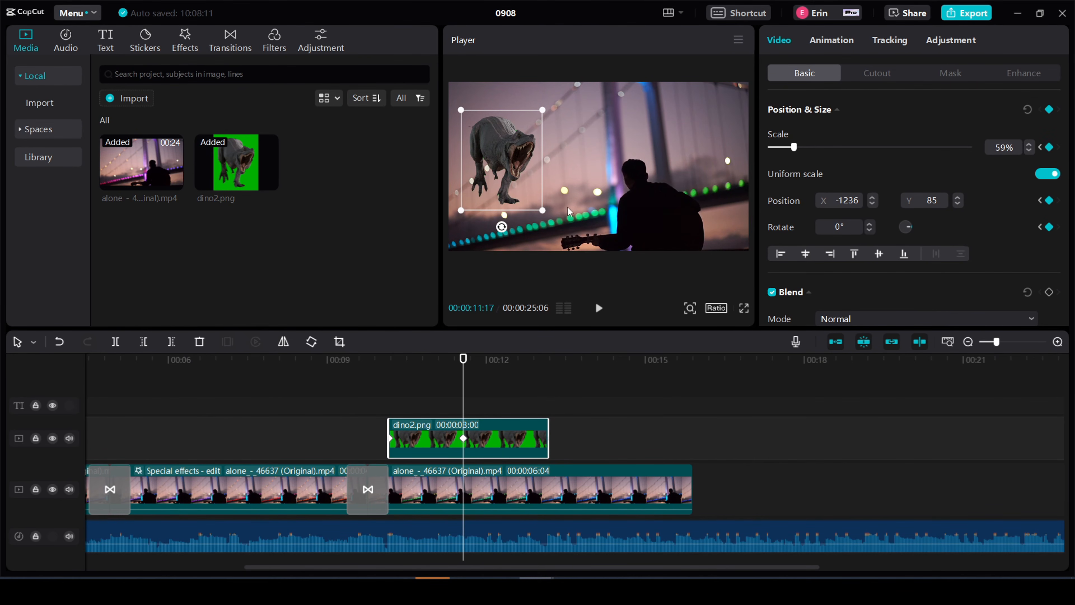
{"action": "left_click_drag", "start_coordinate": [548, 213], "coordinate": [561, 219]}
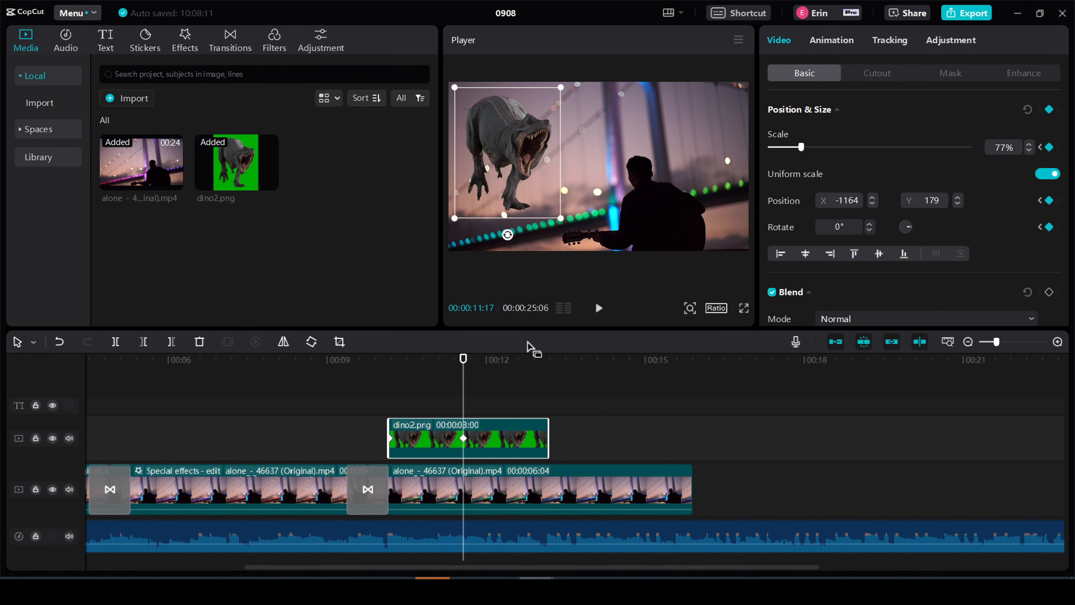
- Add Position & Size keyframes near the end of the dino2.png clip, with the dinosaur at about X 730, Y -500 and 146% scale at 00:00:13:03
{"action": "left_click_drag", "start_coordinate": [464, 359], "coordinate": [548, 358]}
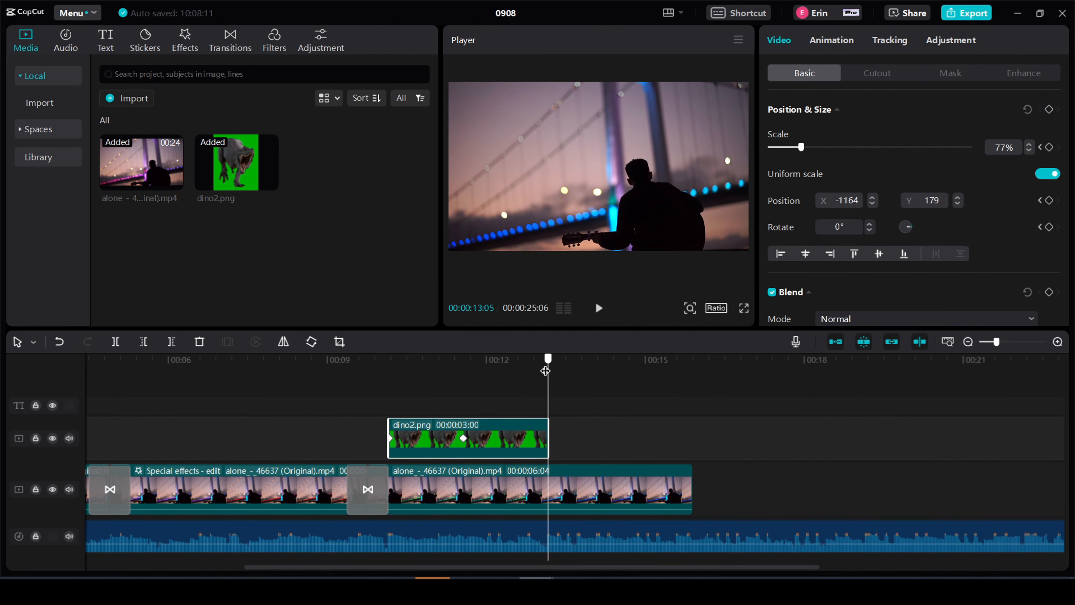
{"action": "left_click", "coordinate": [1049, 110]}
{"action": "left_click_drag", "start_coordinate": [545, 361], "coordinate": [544, 359]}
{"action": "left_click_drag", "start_coordinate": [543, 170], "coordinate": [582, 178]}
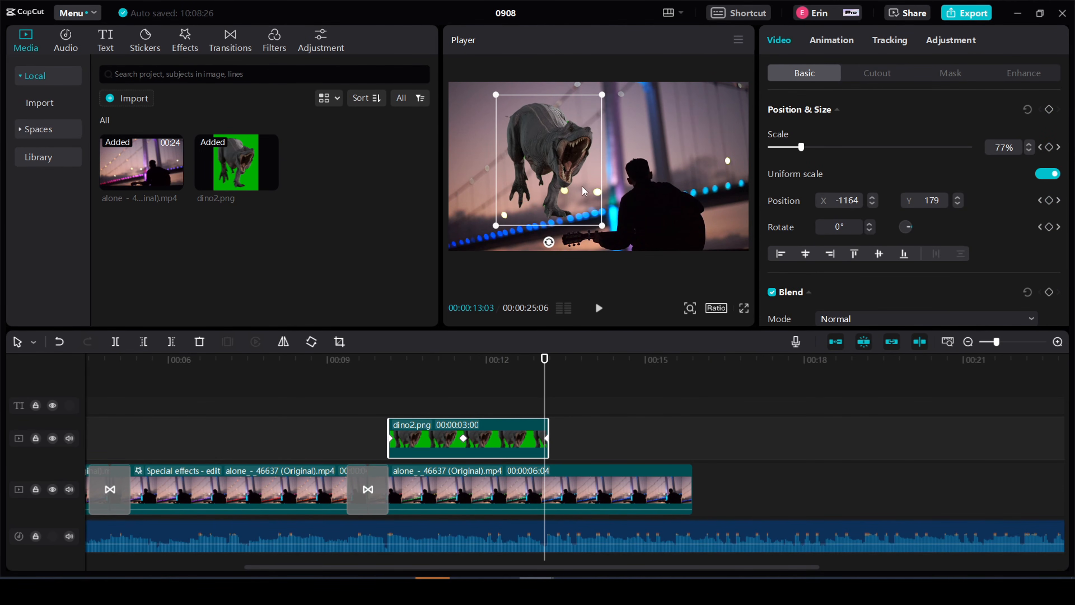
{"action": "left_click_drag", "start_coordinate": [602, 226], "coordinate": [696, 286]}
{"action": "left_click_drag", "start_coordinate": [565, 151], "coordinate": [663, 191]}
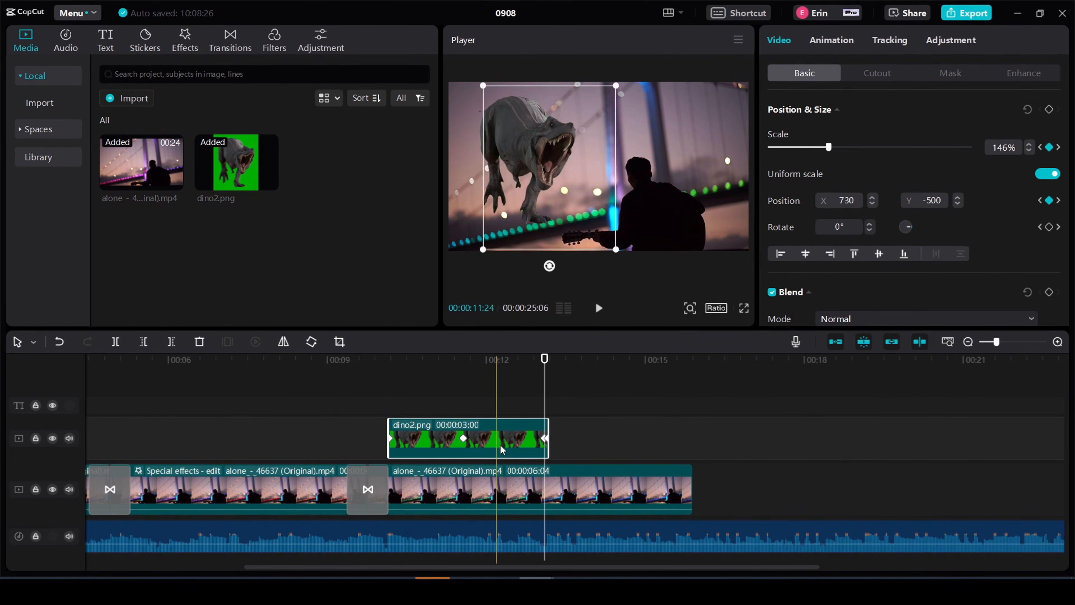
- Play back the dinosaur's keyframe animation from just before the dino2.png clip, and replay it through the clip's end with the clip deselected
{"action": "left_click", "coordinate": [371, 351]}
{"action": "left_click_drag", "start_coordinate": [370, 351], "coordinate": [347, 353]}
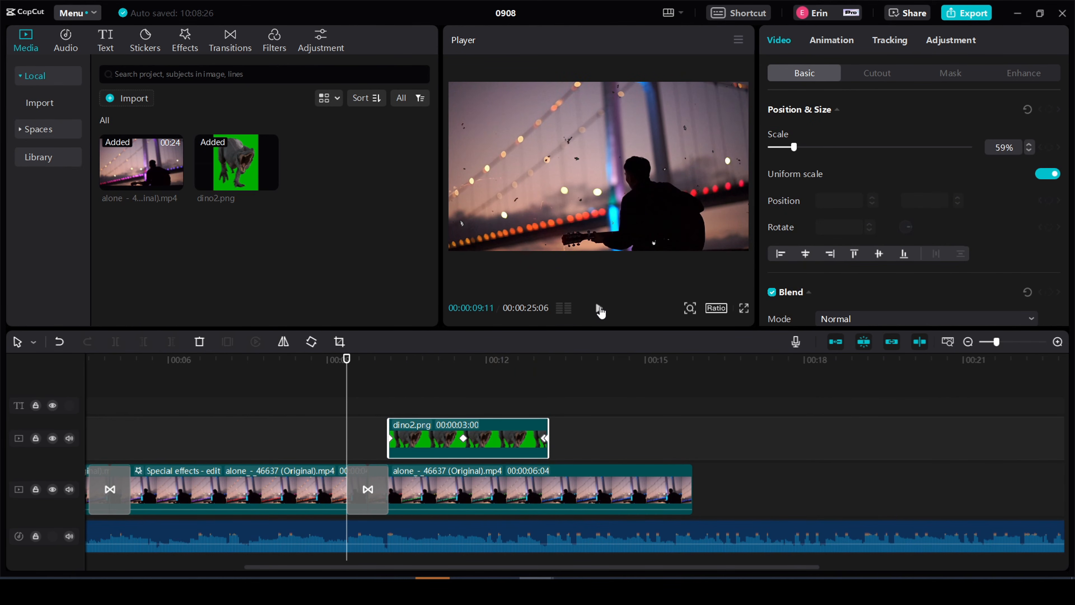
{"action": "left_click", "coordinate": [600, 309]}
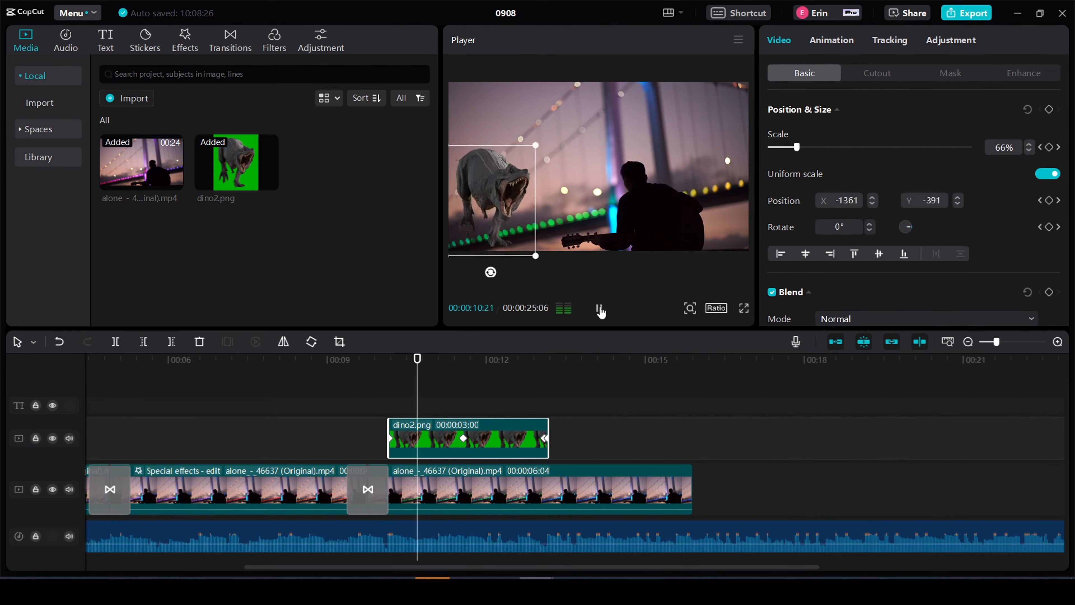
{"action": "left_click", "coordinate": [599, 309]}
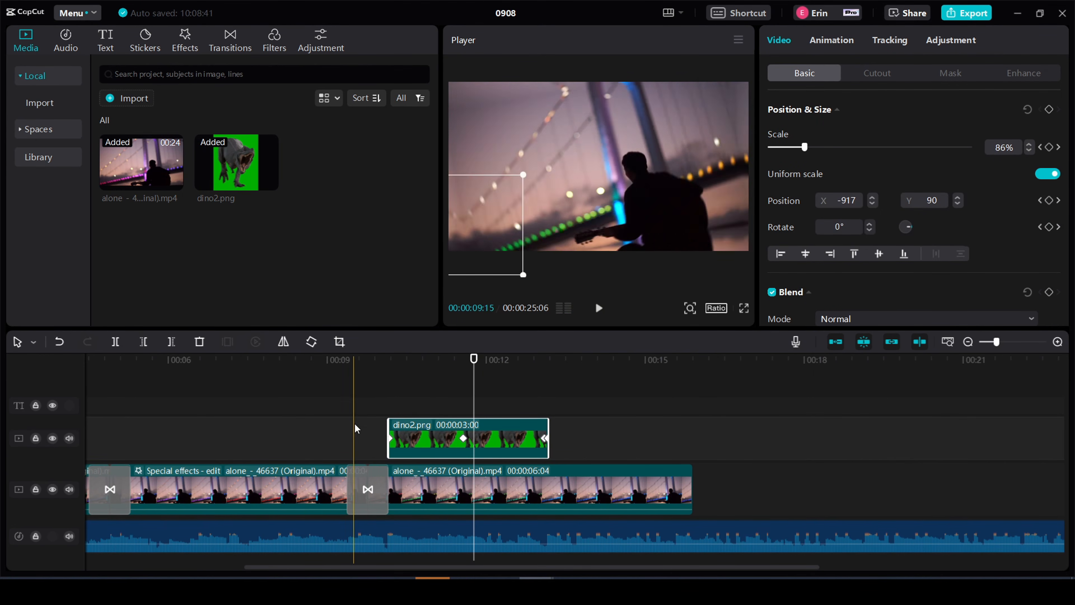
{"action": "left_click", "coordinate": [287, 427]}
{"action": "left_click", "coordinate": [373, 361]}
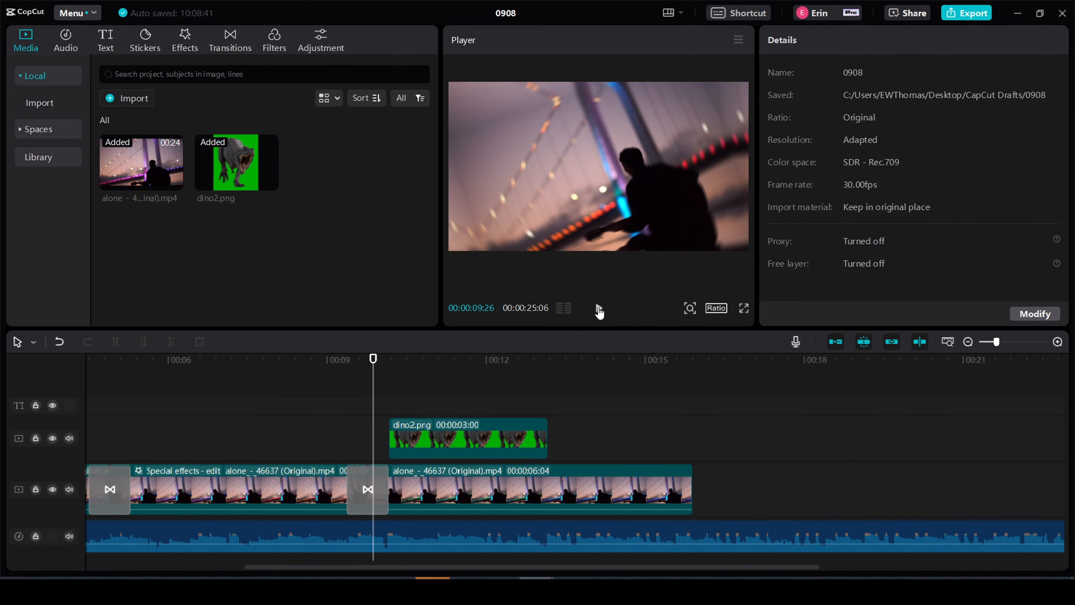
{"action": "left_click", "coordinate": [599, 309]}
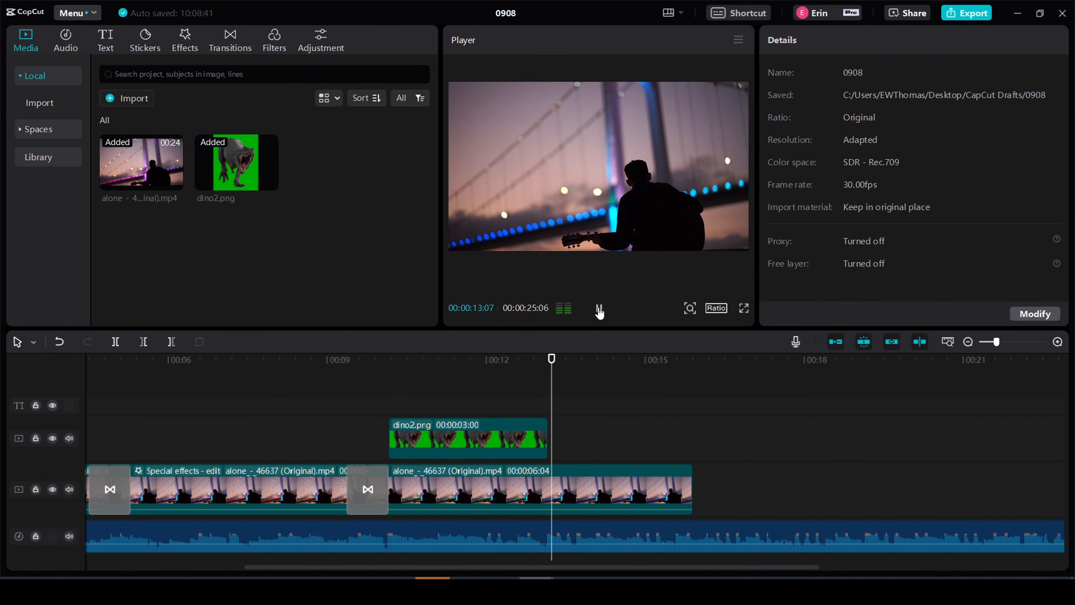
{"action": "left_click", "coordinate": [599, 309]}
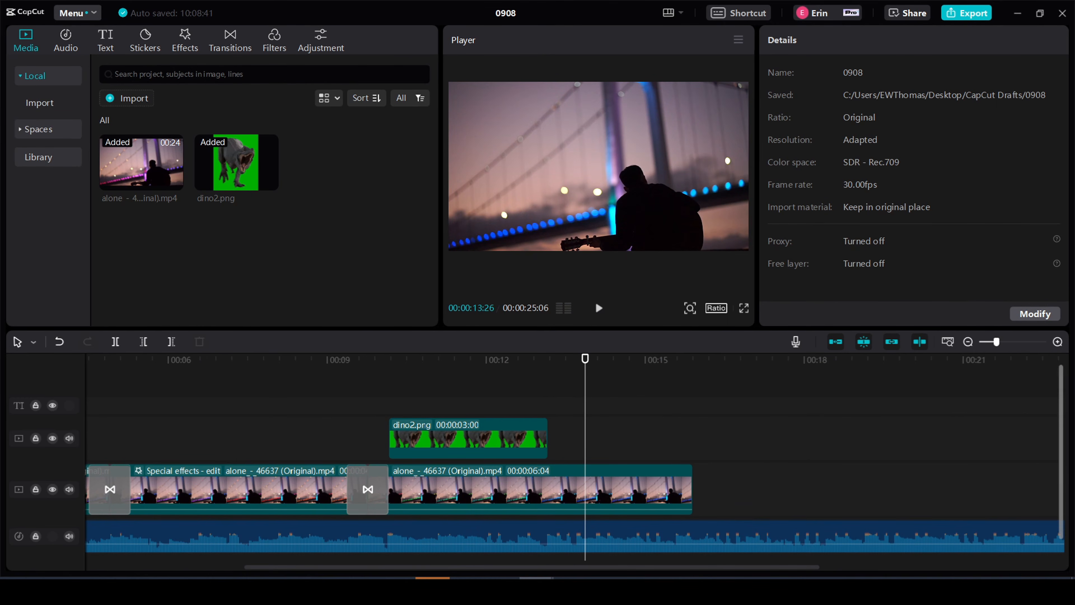
- Switch to the iPhone dancers project and add keyframes along the knight overlay, with the knight moved to the upper-left and slightly enlarged at the last one
{"action": "left_click_drag", "start_coordinate": [1035, 57], "coordinate": [464, 54]}
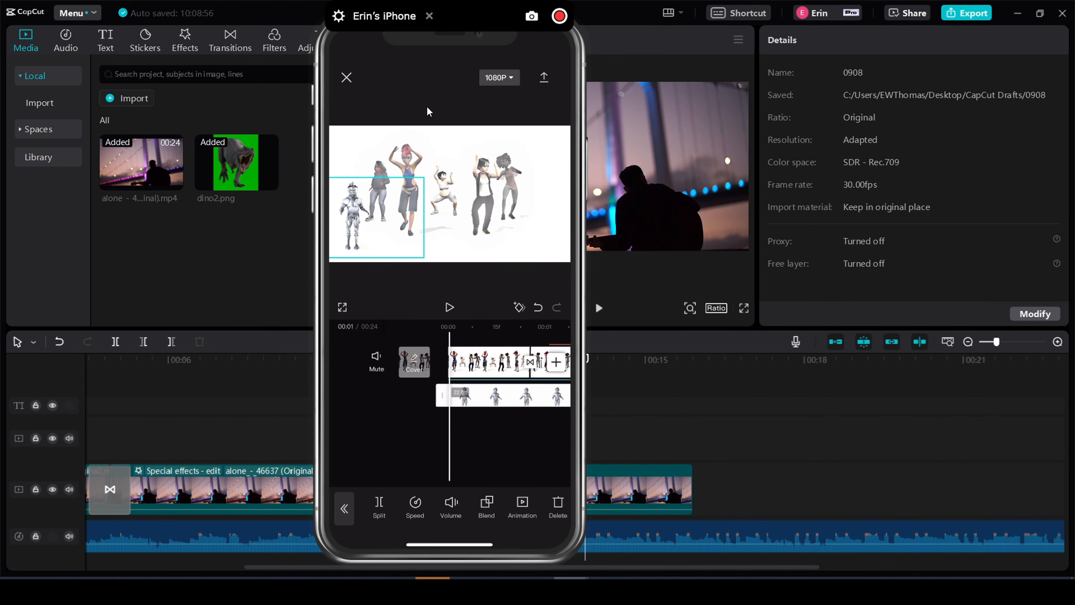
{"action": "left_click", "coordinate": [519, 307]}
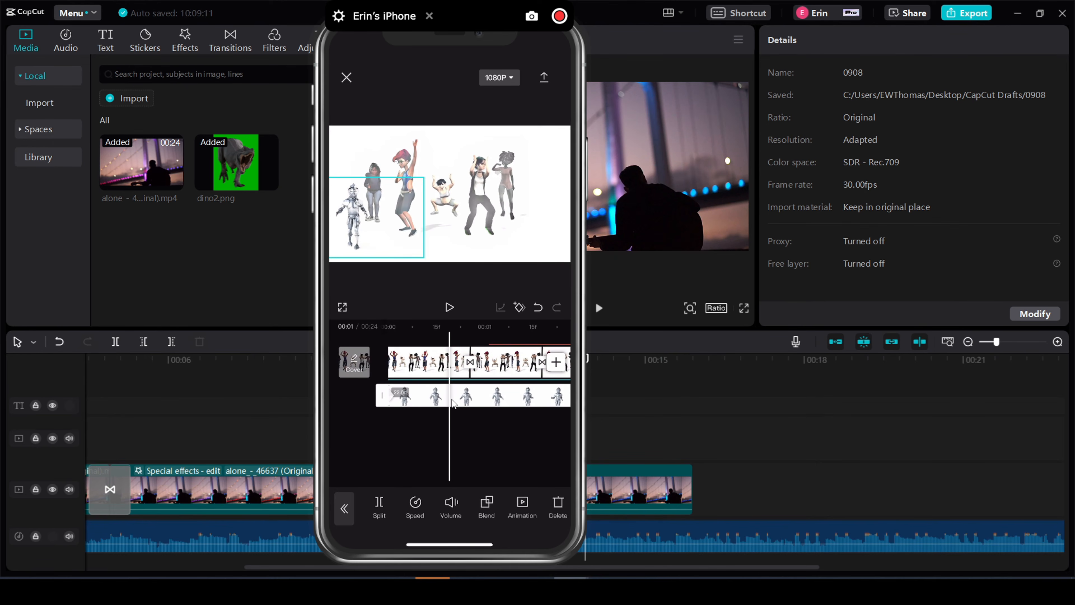
{"action": "left_click", "coordinate": [520, 312]}
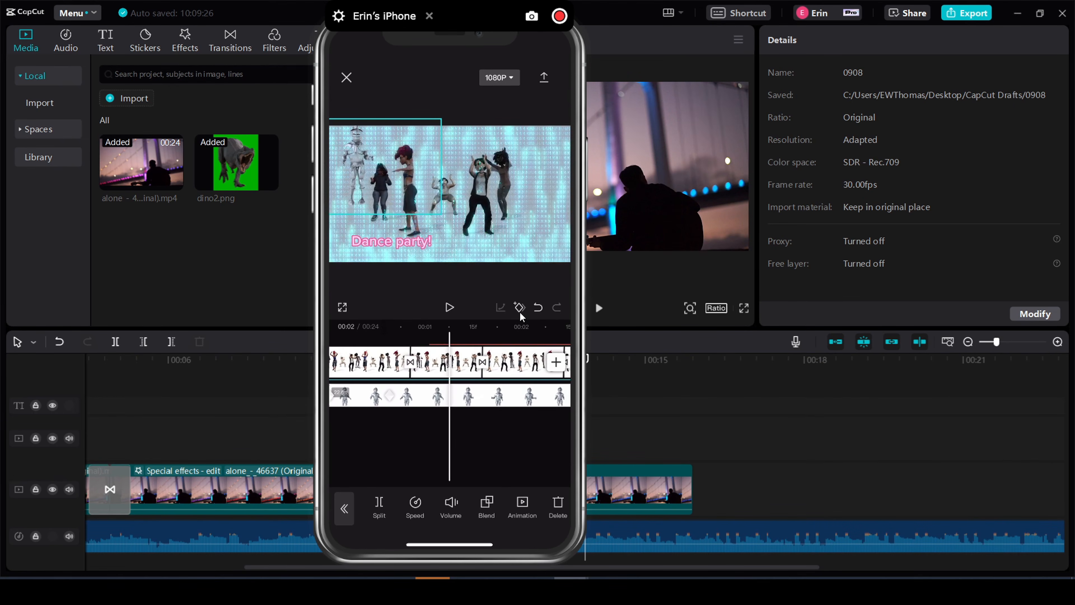
{"action": "left_click", "coordinate": [519, 307]}
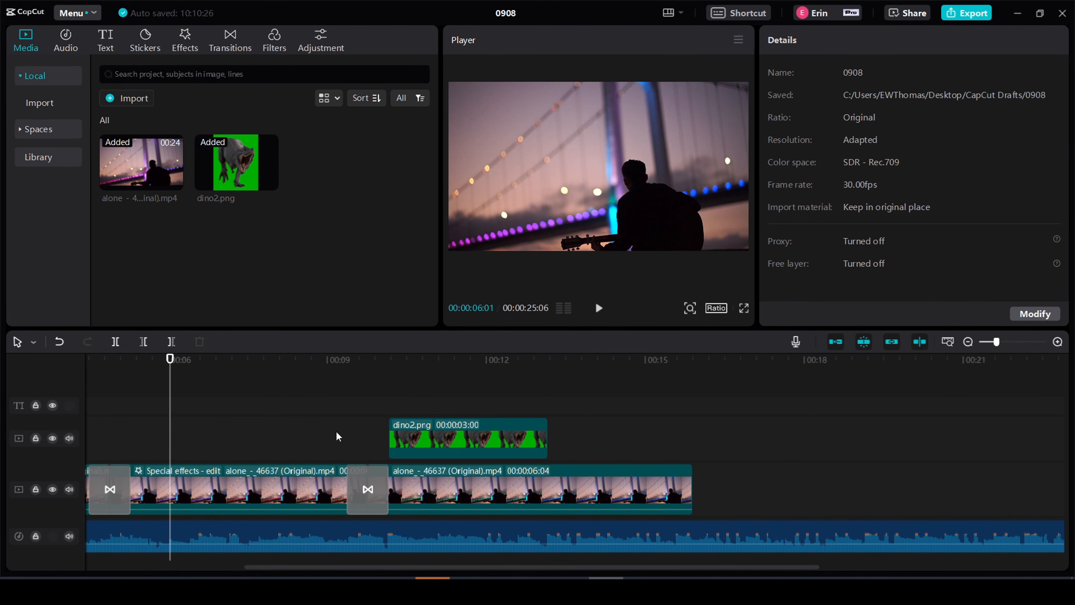
- Export the desktop project as an mp4 video titled "video 1" at 1080P
{"action": "left_click", "coordinate": [966, 17]}
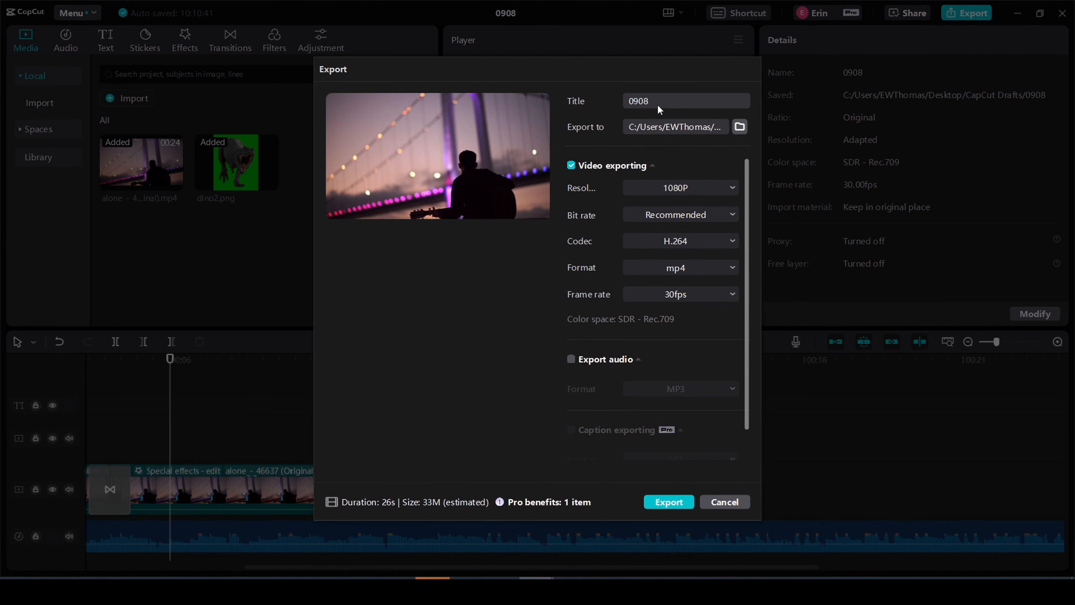
{"action": "left_click_drag", "start_coordinate": [657, 104], "coordinate": [598, 98]}
{"action": "type", "text": "video 1"}
{"action": "left_click", "coordinate": [675, 507]}
{"action": "left_click", "coordinate": [692, 297]}
{"action": "left_click", "coordinate": [692, 298]}
{"action": "scroll", "coordinate": [671, 412], "scroll_direction": "down", "scroll_amount": 2}
{"action": "left_click", "coordinate": [669, 501]}
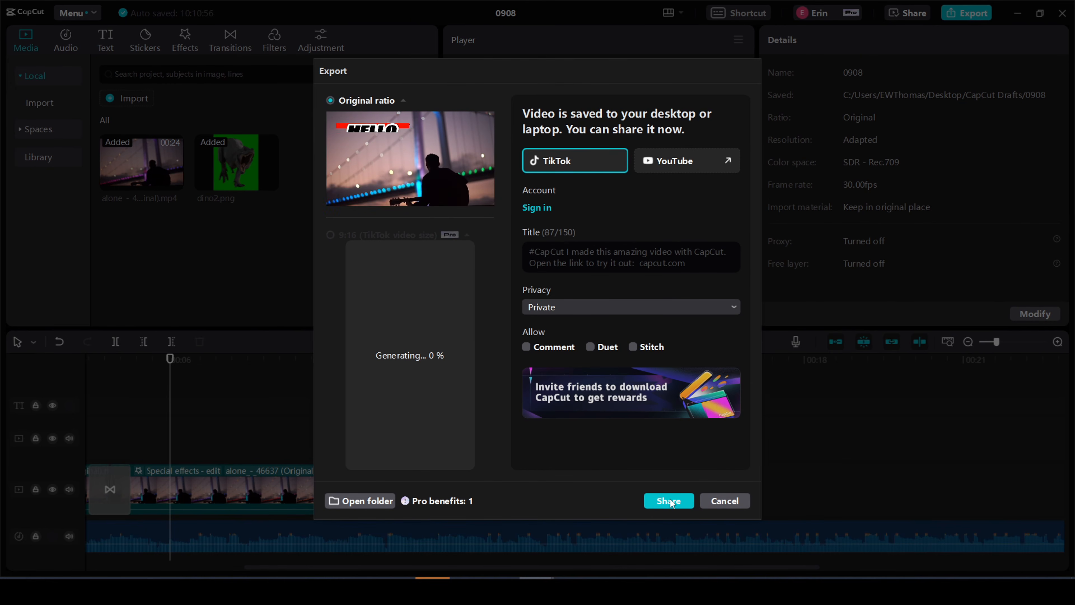
{"action": "left_click", "coordinate": [334, 192]}
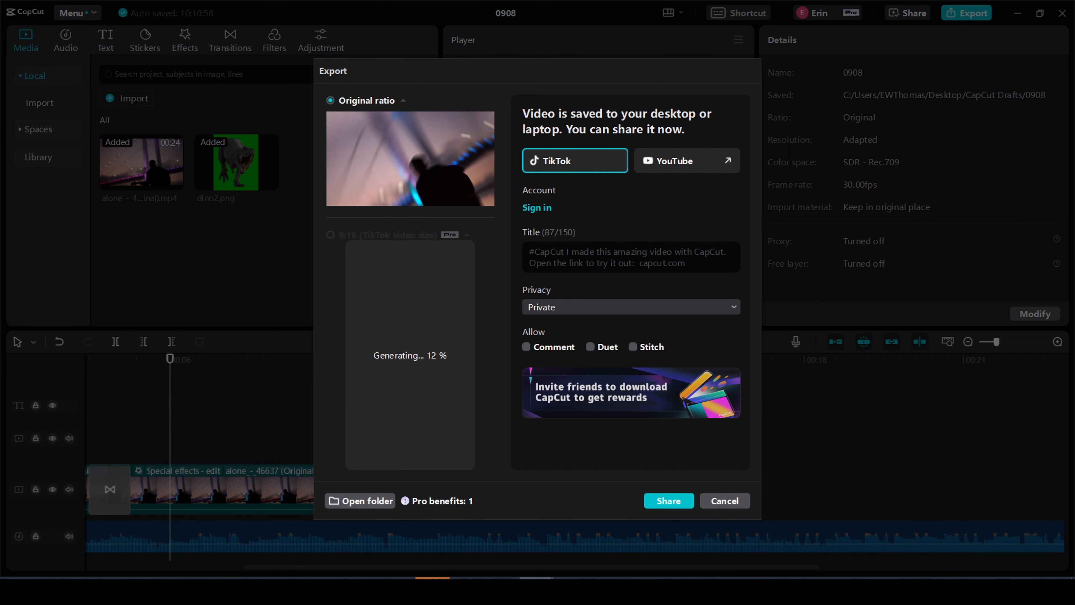
- Switch to the iPhone dancers project, export the video, and open its resolution and frame rate settings
{"action": "left_click", "coordinate": [606, 590]}
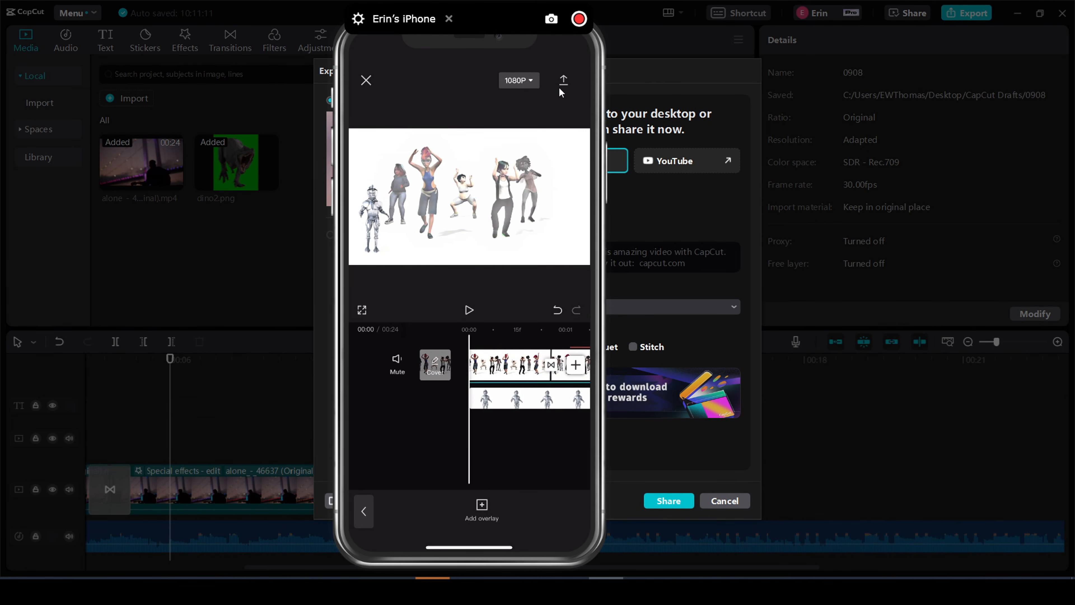
{"action": "left_click", "coordinate": [560, 88]}
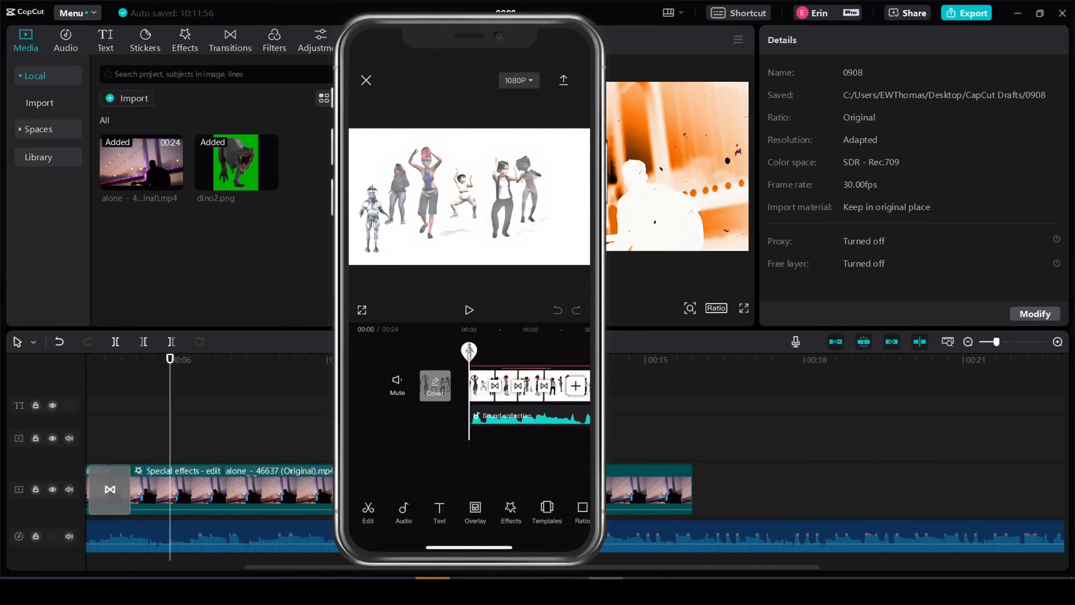
{"action": "mouse_move", "coordinate": [607, 240]}
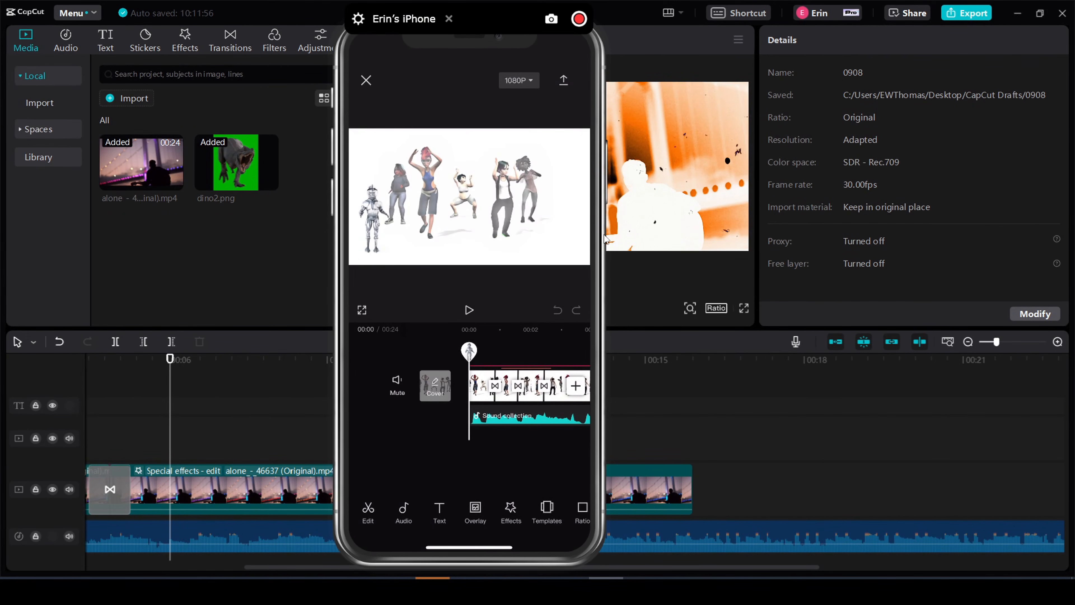
{"action": "left_click", "coordinate": [518, 83]}
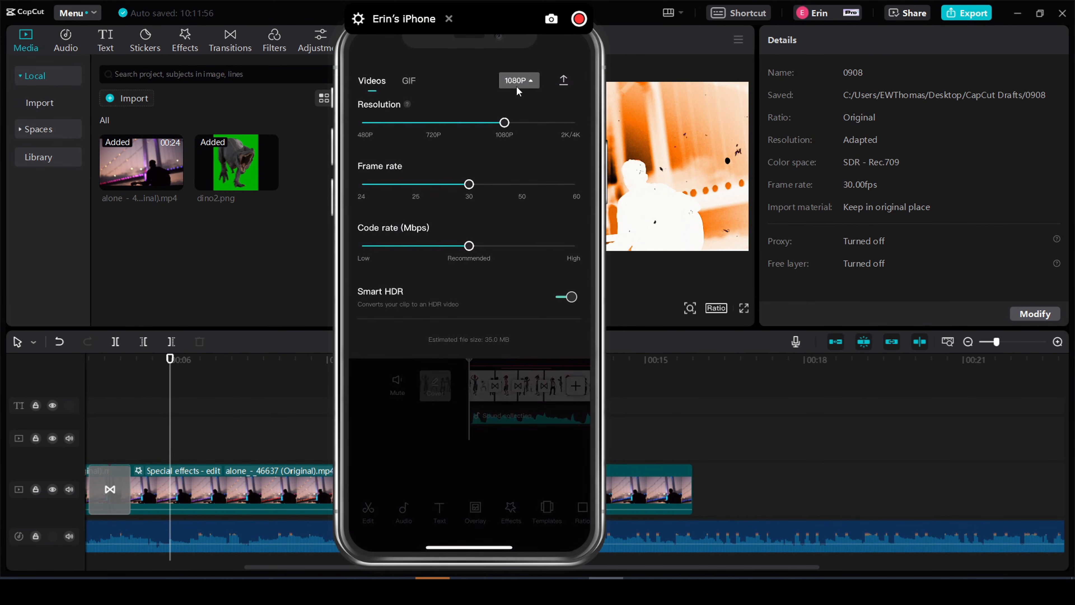